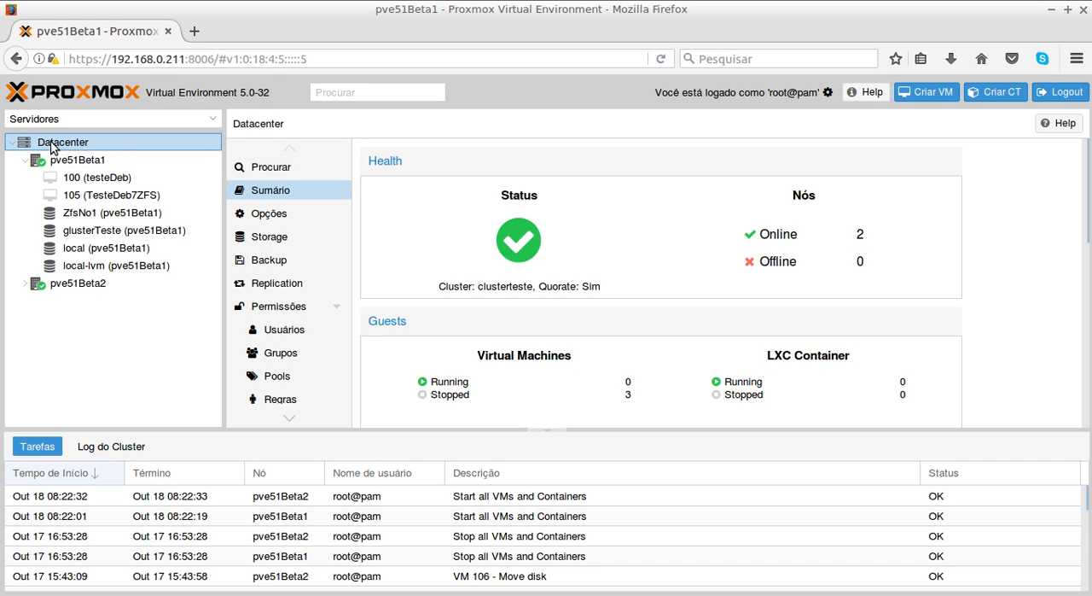
- Review the datacenter's health and guest overview, and expand nodes pve51Beta1 and pve51Beta2 to see their virtual machines and storages
{"action": "left_click", "coordinate": [25, 160]}
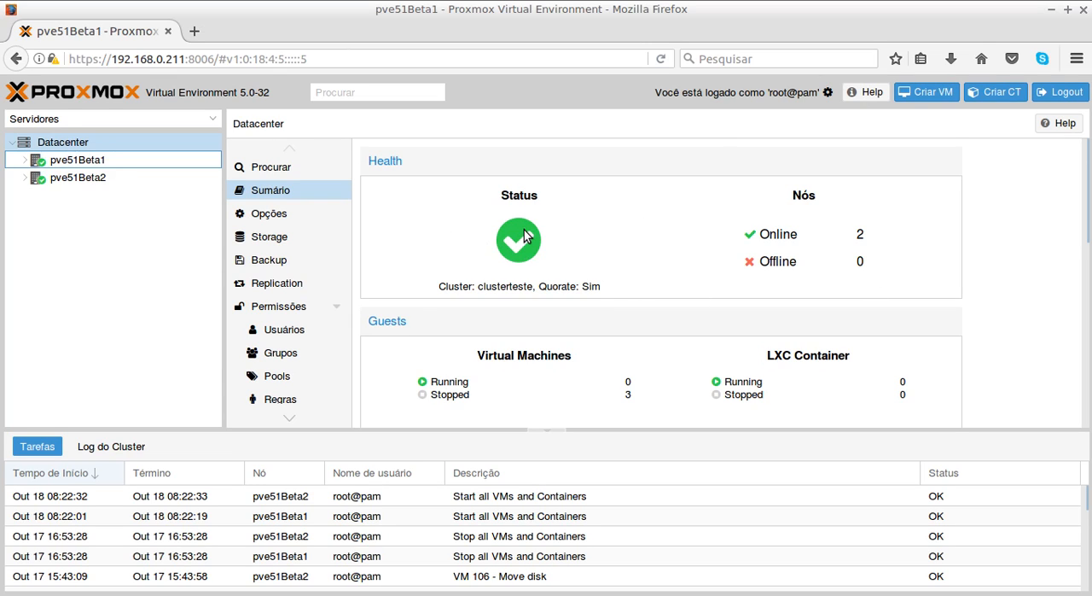
{"action": "scroll", "coordinate": [524, 235], "scroll_direction": "down", "scroll_amount": 3}
{"action": "scroll", "coordinate": [521, 234], "scroll_direction": "up", "scroll_amount": 1}
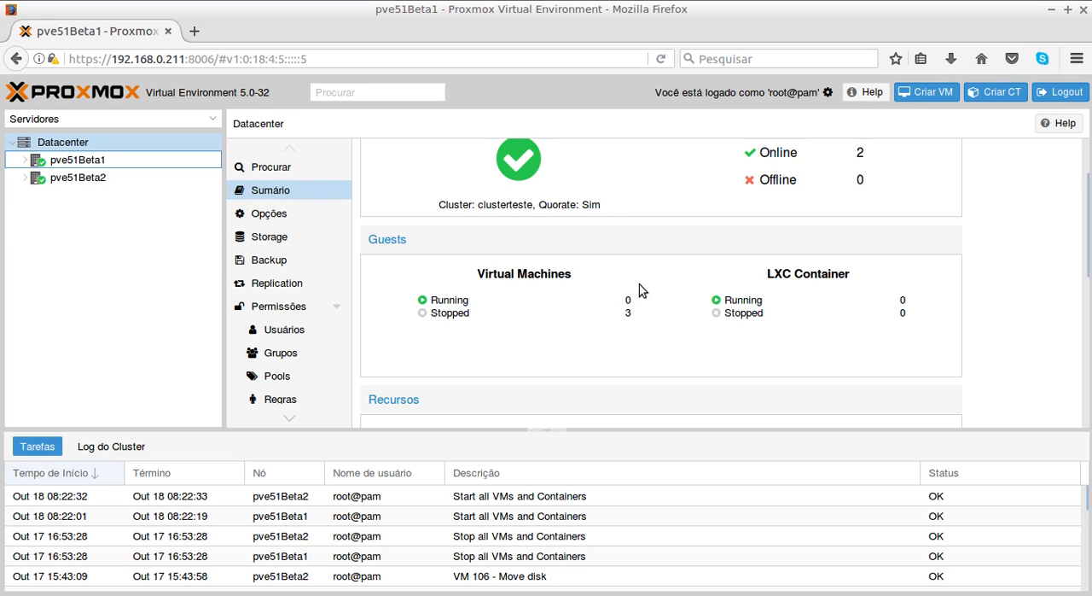
{"action": "left_click", "coordinate": [23, 163]}
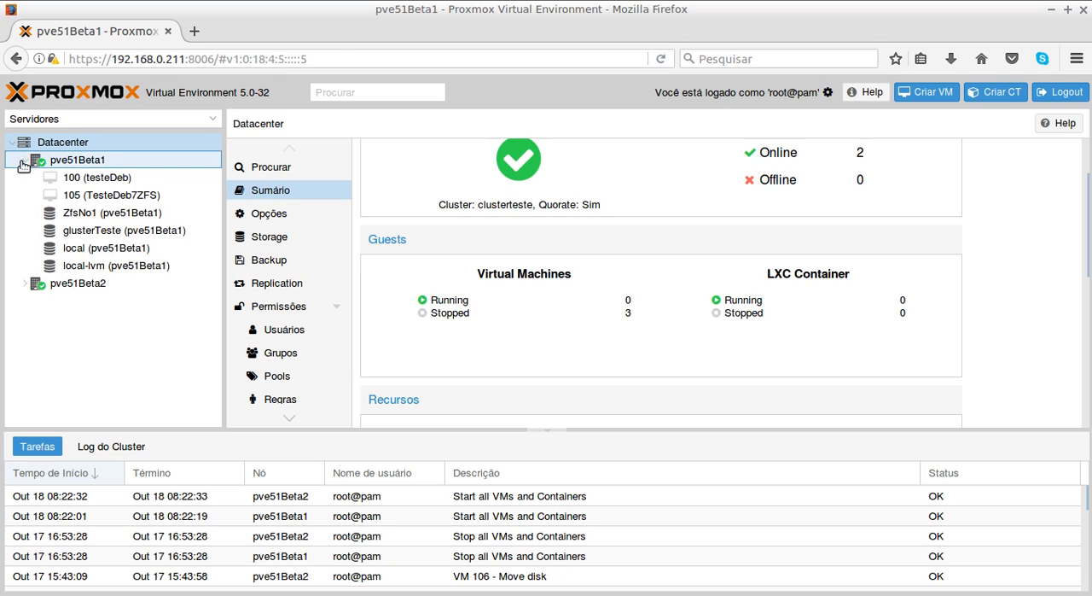
{"action": "left_click", "coordinate": [25, 284]}
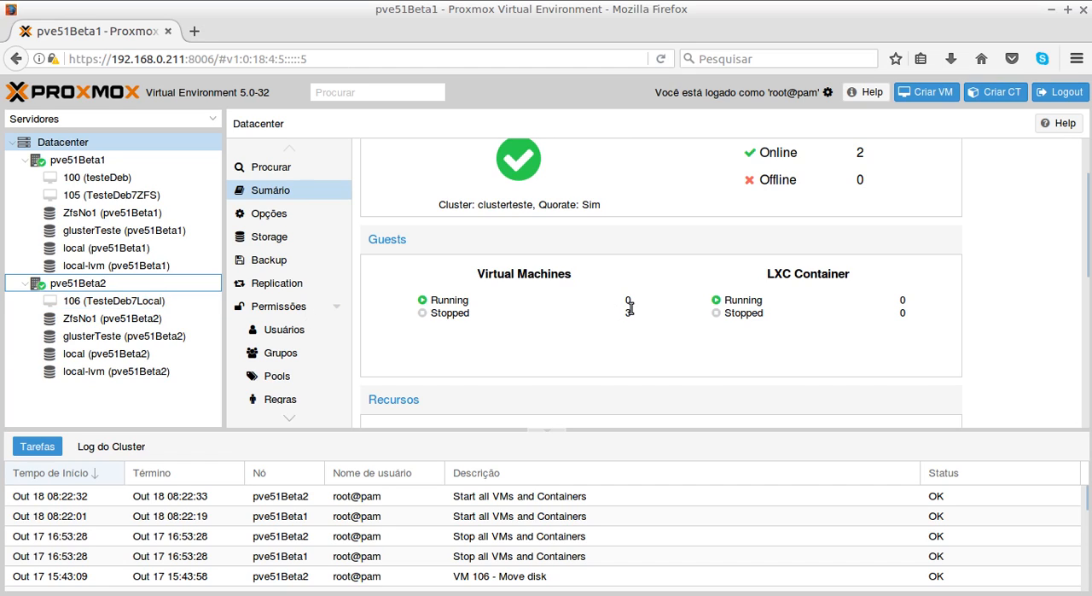
- Examine the datacenter summary's guests, CPU, memory and storage usage, and the list of cluster nodes with their addresses
{"action": "scroll", "coordinate": [630, 308], "scroll_direction": "down", "scroll_amount": 2}
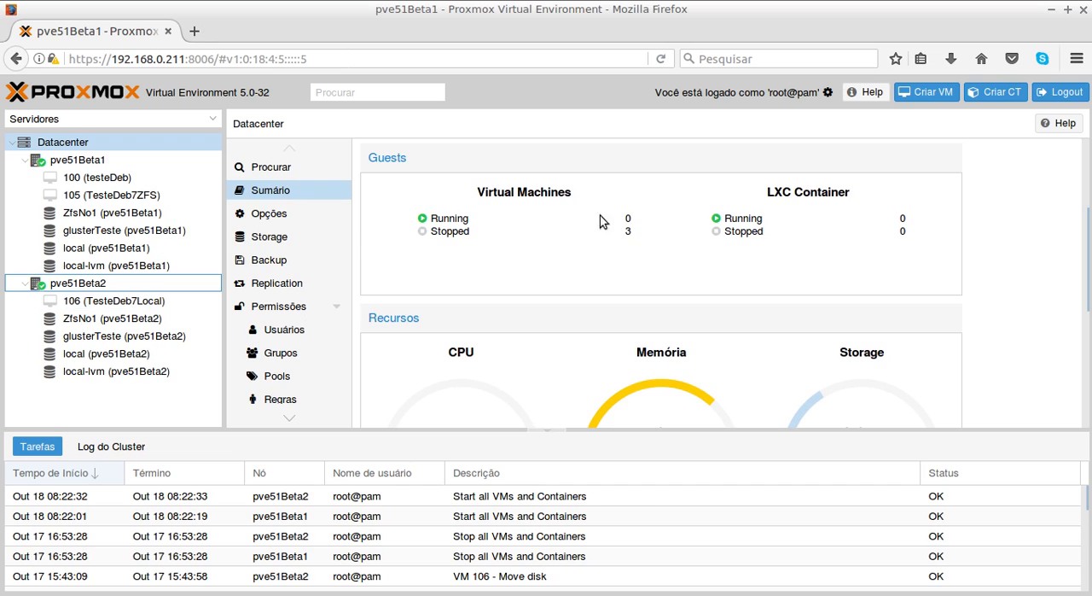
{"action": "scroll", "coordinate": [632, 243], "scroll_direction": "down", "scroll_amount": 2}
{"action": "scroll", "coordinate": [632, 244], "scroll_direction": "down", "scroll_amount": 2}
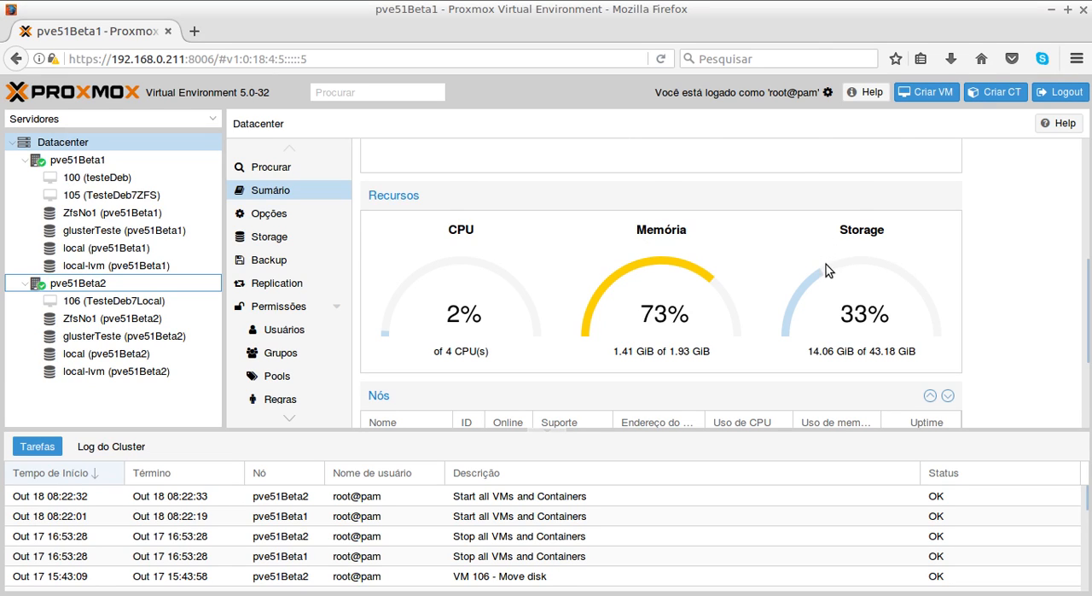
{"action": "scroll", "coordinate": [826, 265], "scroll_direction": "down", "scroll_amount": 3}
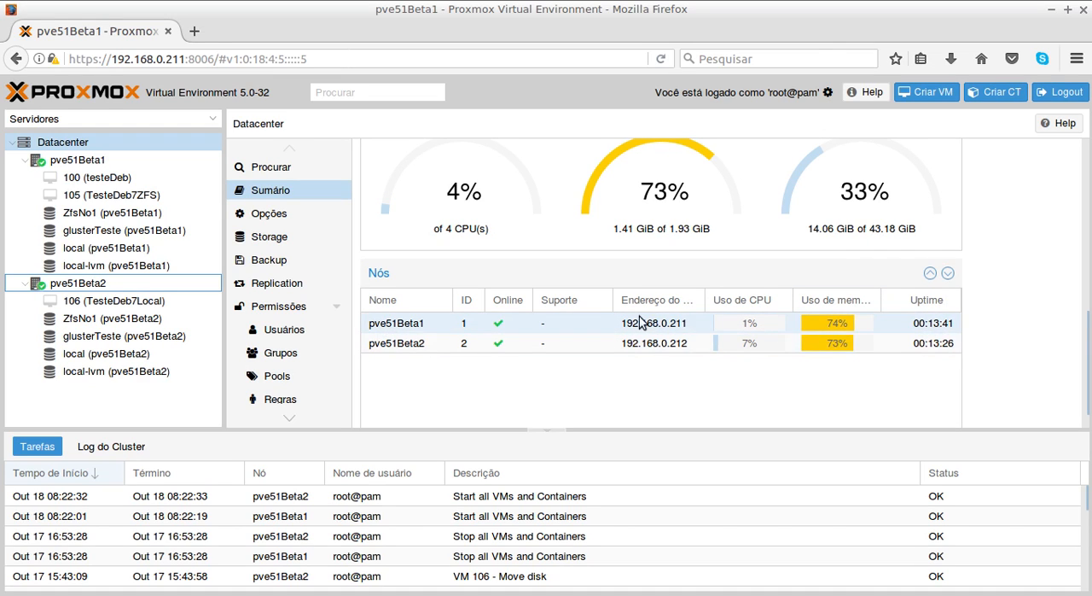
{"action": "scroll", "coordinate": [643, 342], "scroll_direction": "down", "scroll_amount": 1}
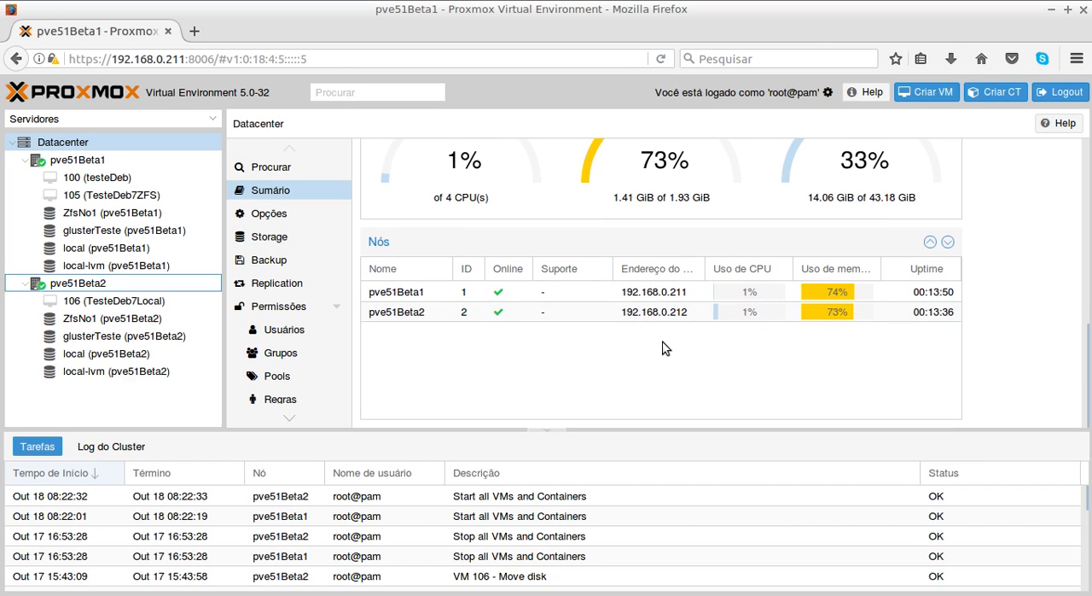
{"action": "scroll", "coordinate": [666, 347], "scroll_direction": "up", "scroll_amount": 4}
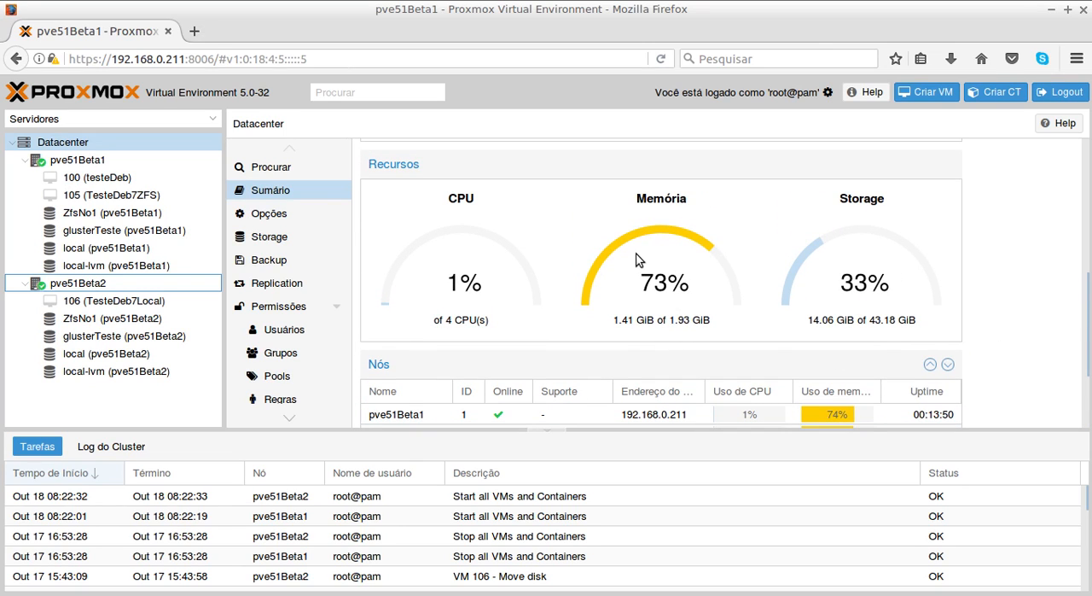
{"action": "scroll", "coordinate": [636, 260], "scroll_direction": "up", "scroll_amount": 6}
{"action": "scroll", "coordinate": [624, 264], "scroll_direction": "up", "scroll_amount": 4}
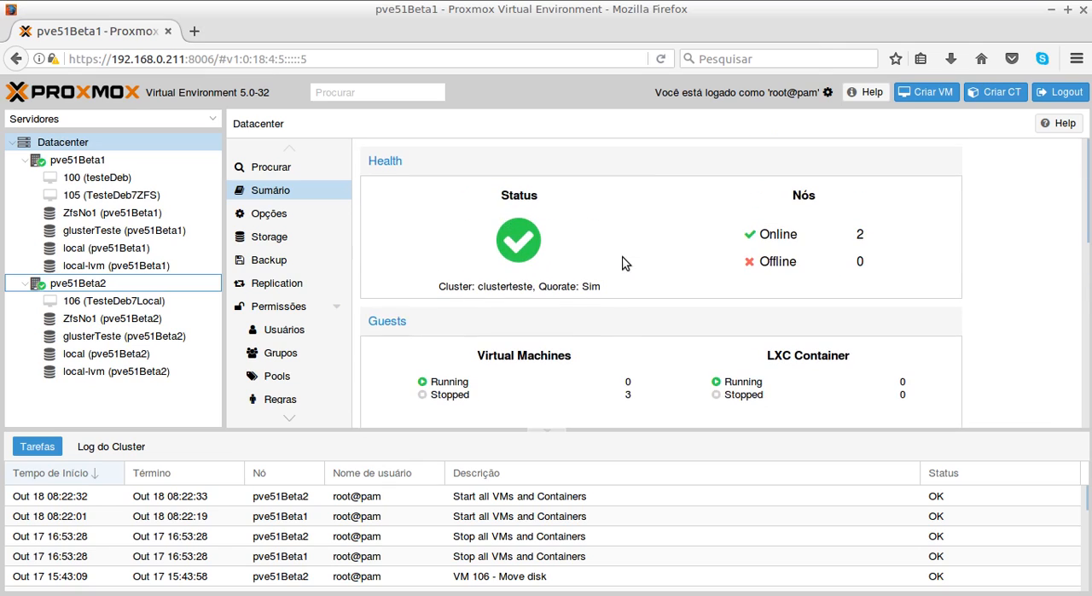
{"action": "scroll", "coordinate": [568, 276], "scroll_direction": "down", "scroll_amount": 3}
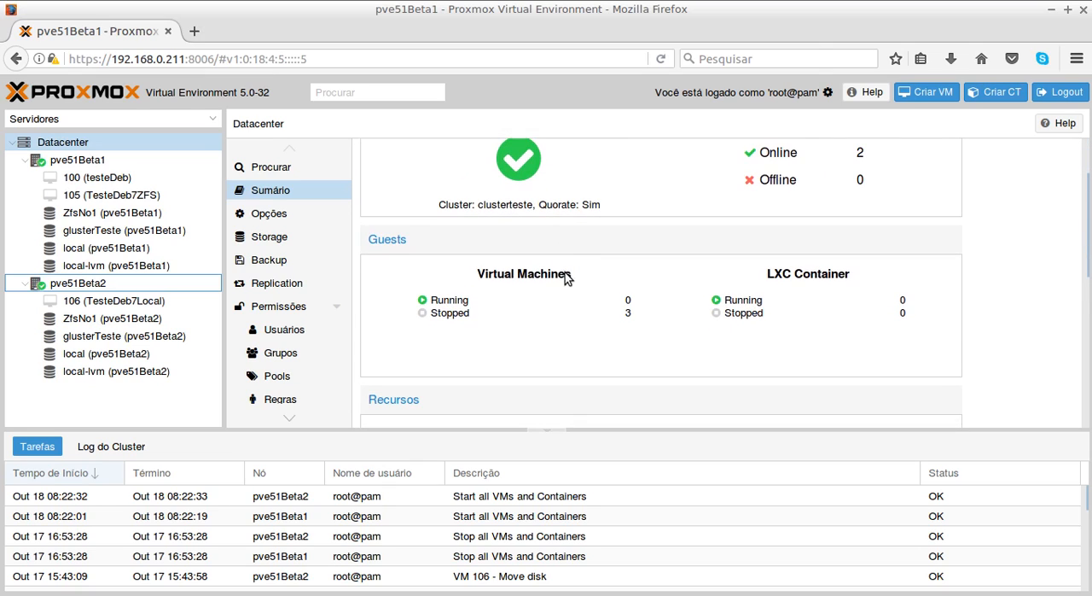
- Collapse both nodes in the server tree and return to the cluster health overview
{"action": "left_click", "coordinate": [22, 161]}
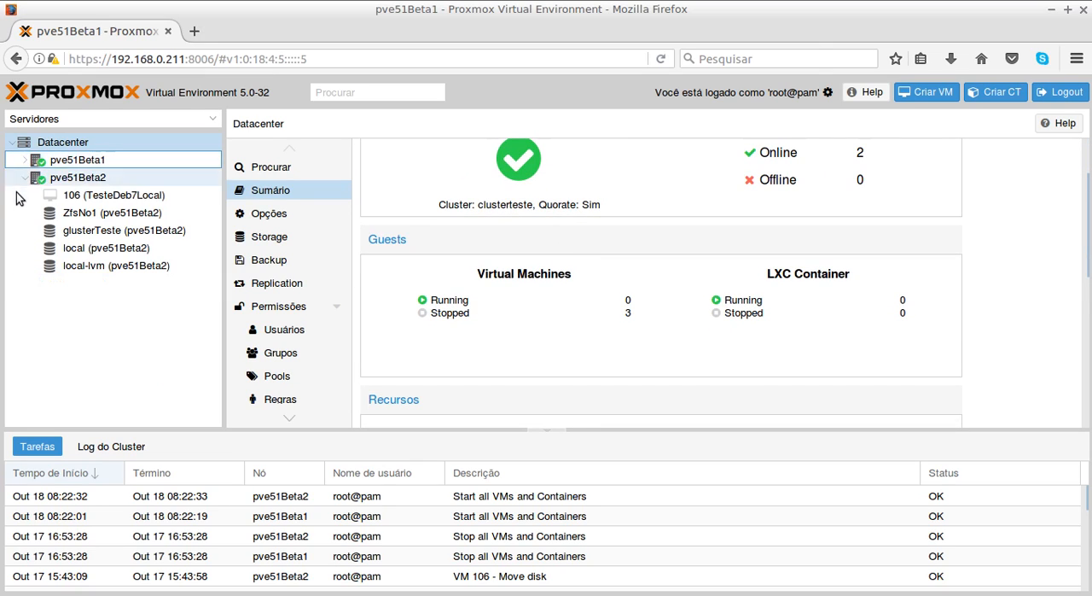
{"action": "left_click", "coordinate": [23, 177]}
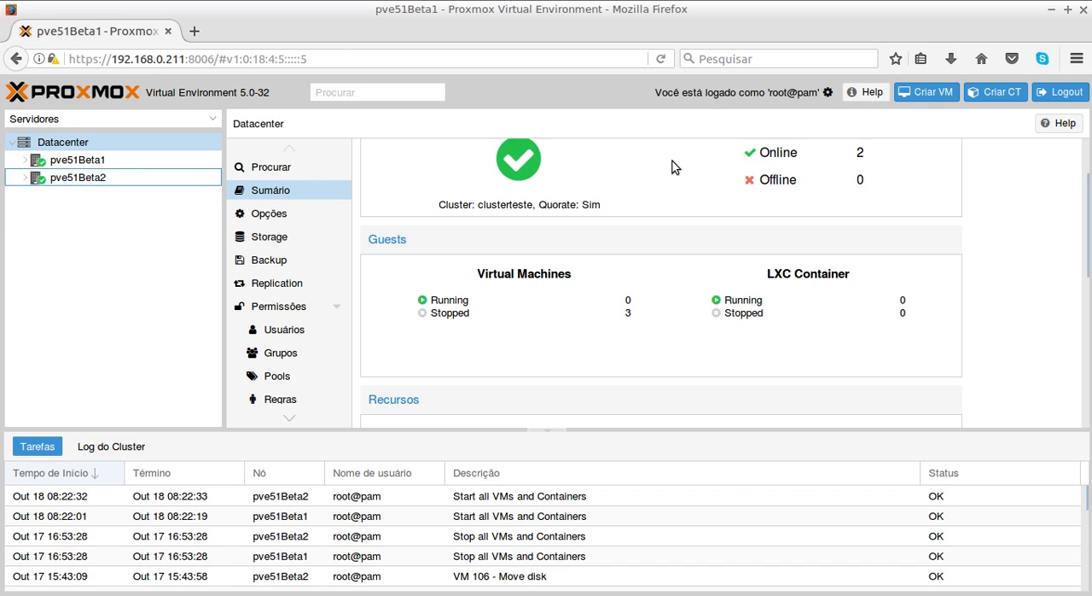
{"action": "scroll", "coordinate": [653, 253], "scroll_direction": "up", "scroll_amount": 3}
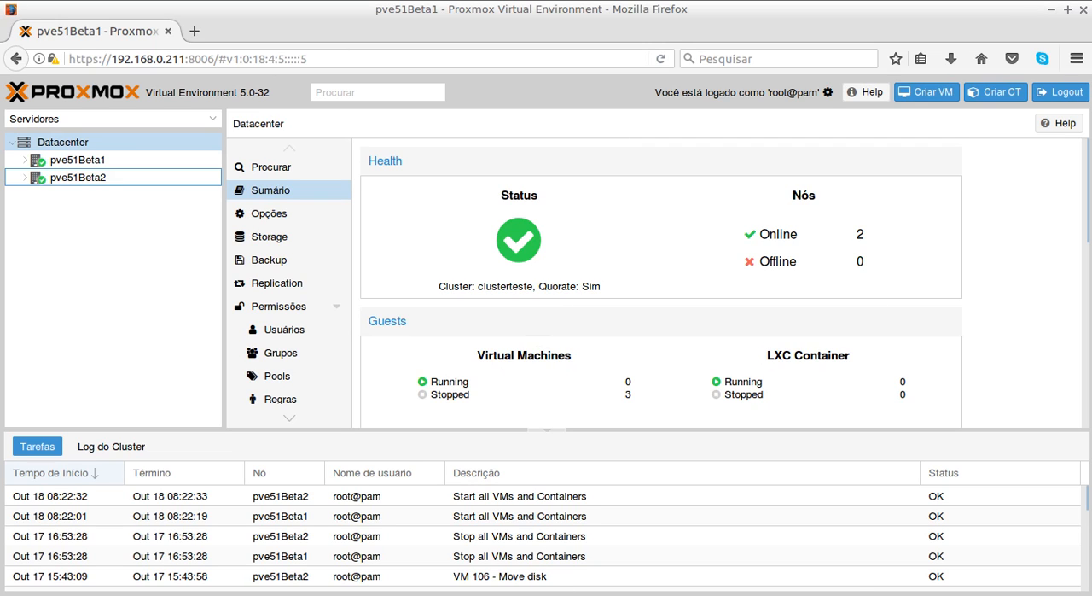
- Switch to the course PDF and read the "Cluster com 2 nós" topic and its recovery commands in the Cluster e HA module
{"action": "key", "text": "alt+Tab"}
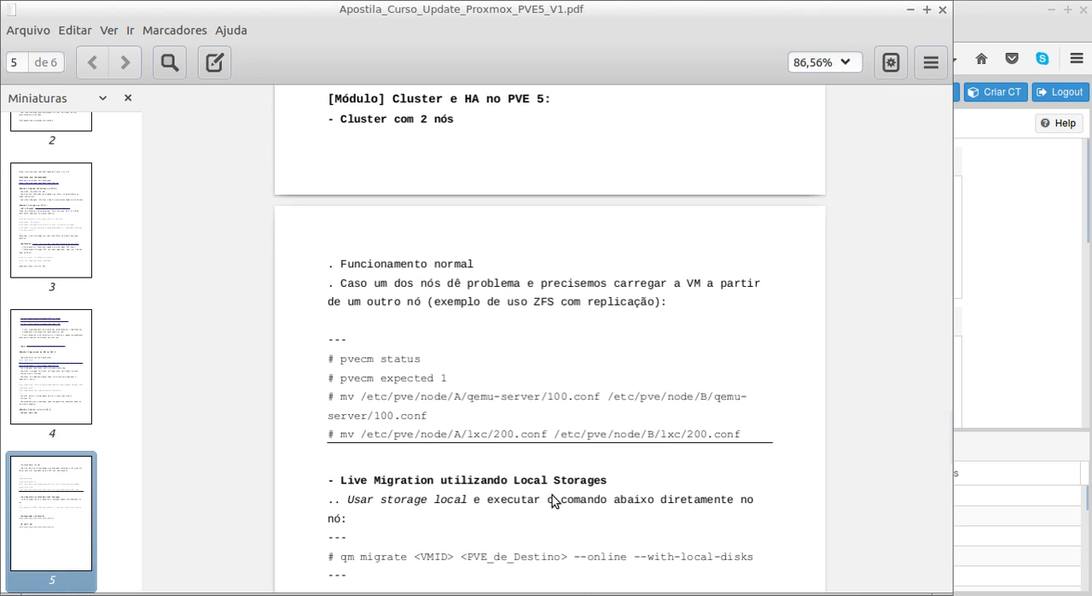
{"action": "scroll", "coordinate": [470, 306], "scroll_direction": "up", "scroll_amount": 1}
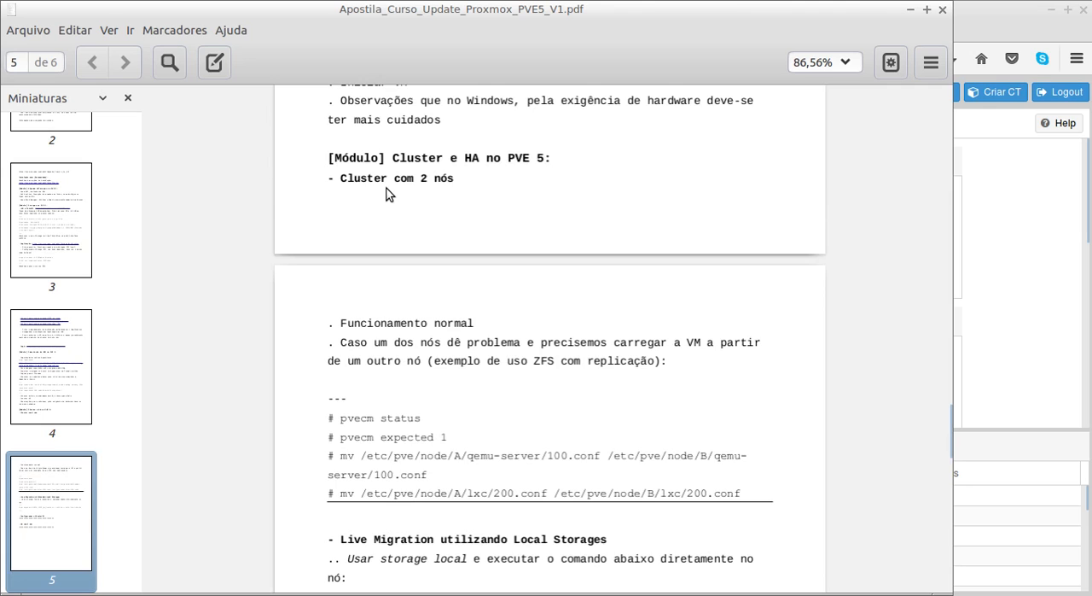
{"action": "scroll", "coordinate": [388, 189], "scroll_direction": "down", "scroll_amount": 4}
{"action": "scroll", "coordinate": [386, 192], "scroll_direction": "up", "scroll_amount": 3}
{"action": "scroll", "coordinate": [385, 194], "scroll_direction": "up", "scroll_amount": 1}
{"action": "left_click_drag", "start_coordinate": [444, 158], "coordinate": [329, 159]}
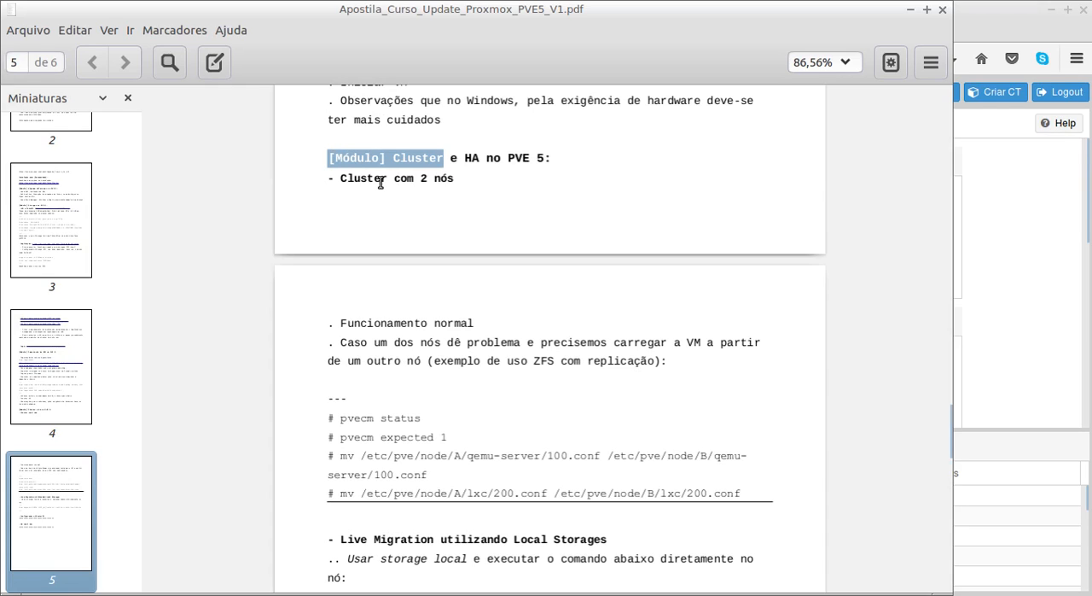
{"action": "left_click", "coordinate": [414, 158]}
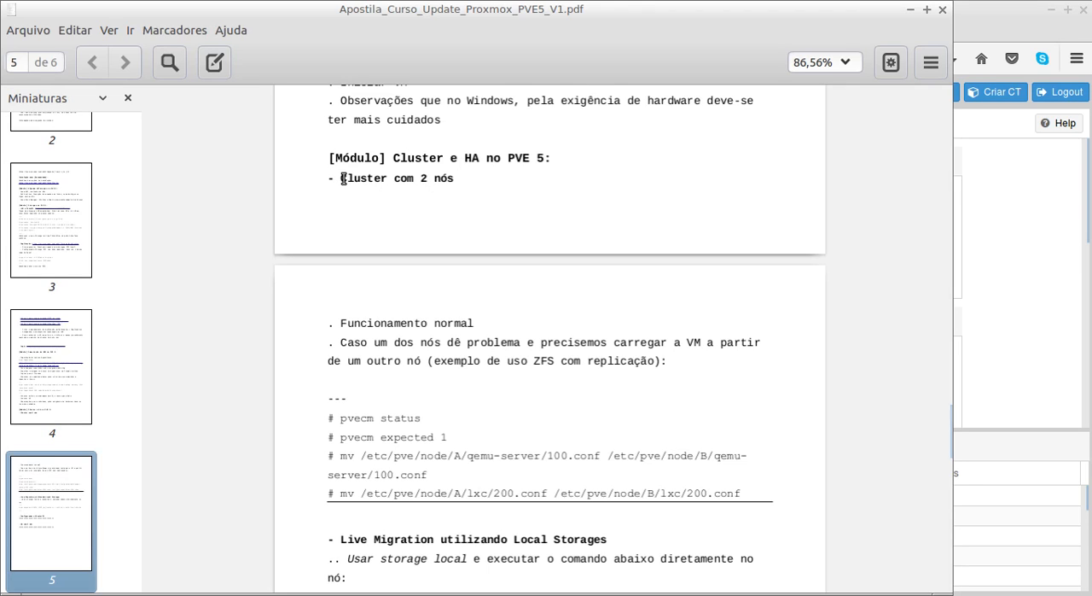
{"action": "left_click_drag", "start_coordinate": [326, 179], "coordinate": [453, 181]}
{"action": "scroll", "coordinate": [507, 224], "scroll_direction": "down", "scroll_amount": 1}
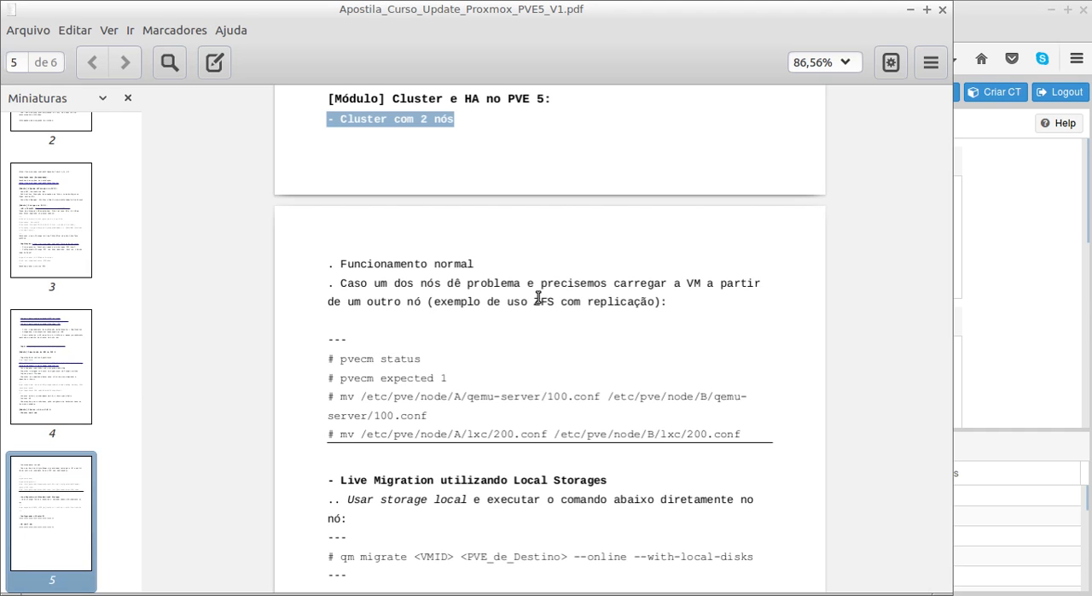
- Switch back to Proxmox in Firefox, expand both nodes and open virtual machine 106 (TesteDeb7Local) on pve51Beta2
{"action": "left_click", "coordinate": [1005, 14]}
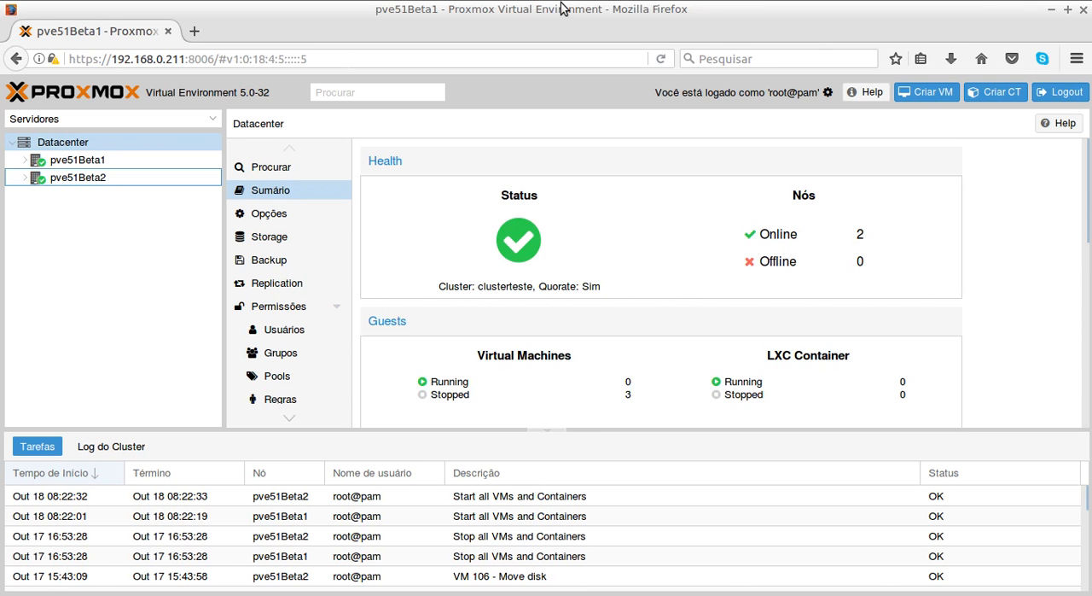
{"action": "left_click", "coordinate": [23, 177]}
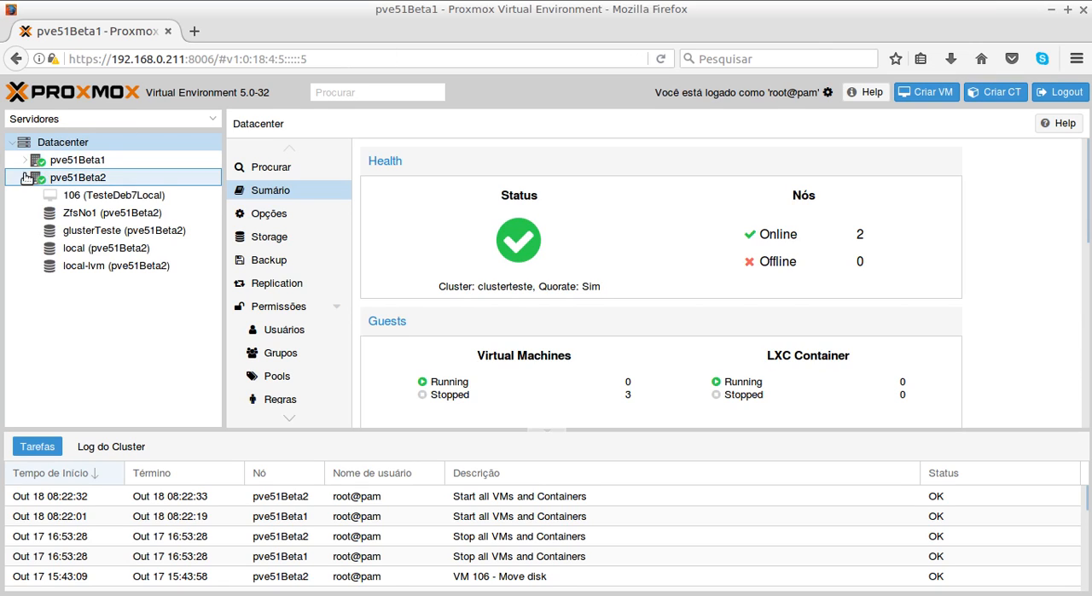
{"action": "left_click", "coordinate": [23, 161]}
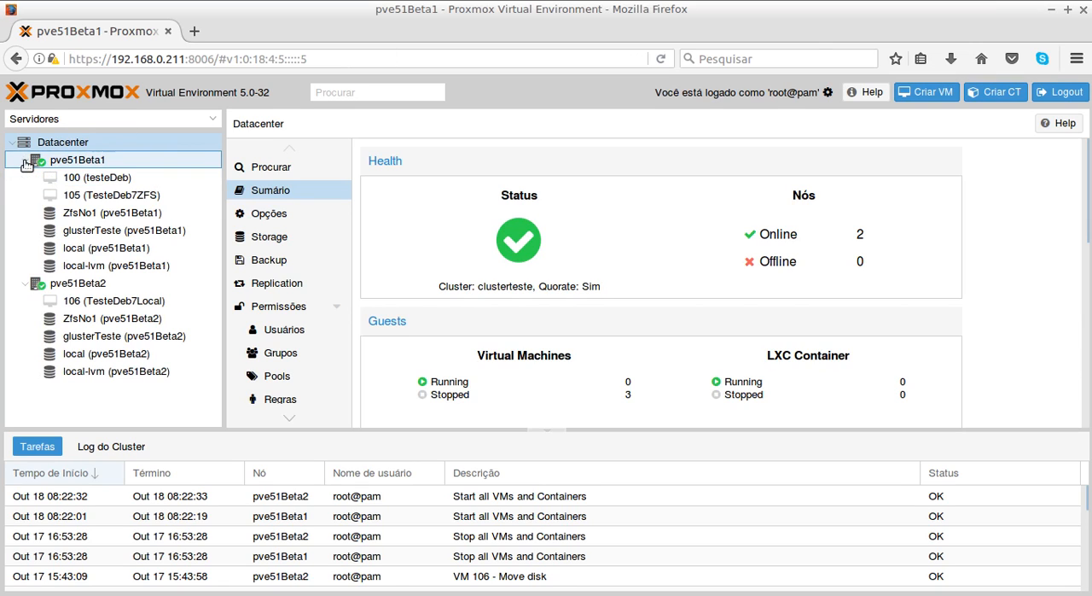
{"action": "left_click", "coordinate": [116, 304]}
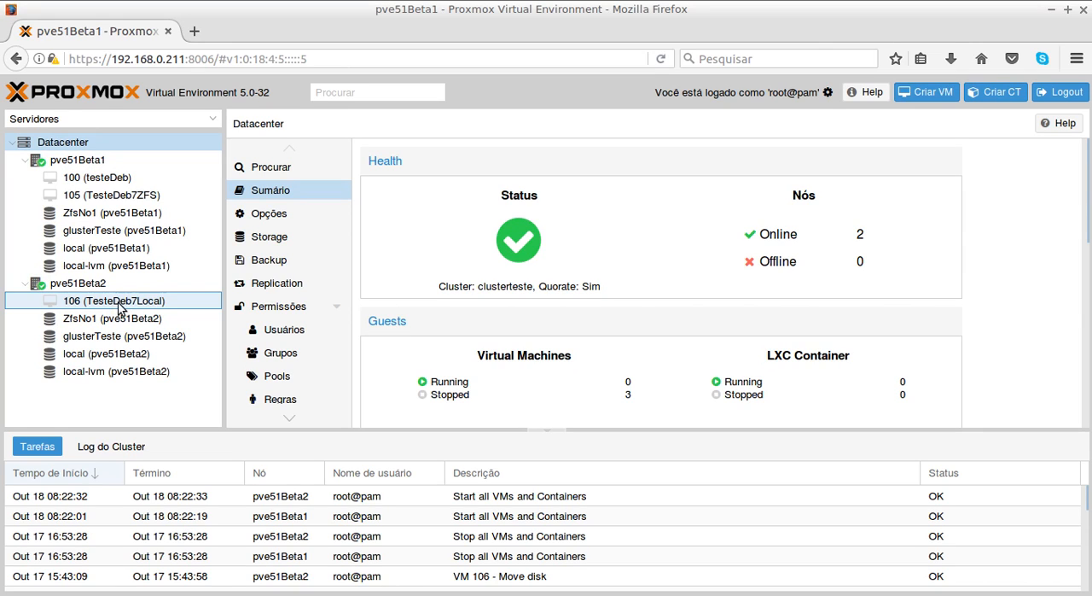
{"action": "left_click", "coordinate": [123, 307]}
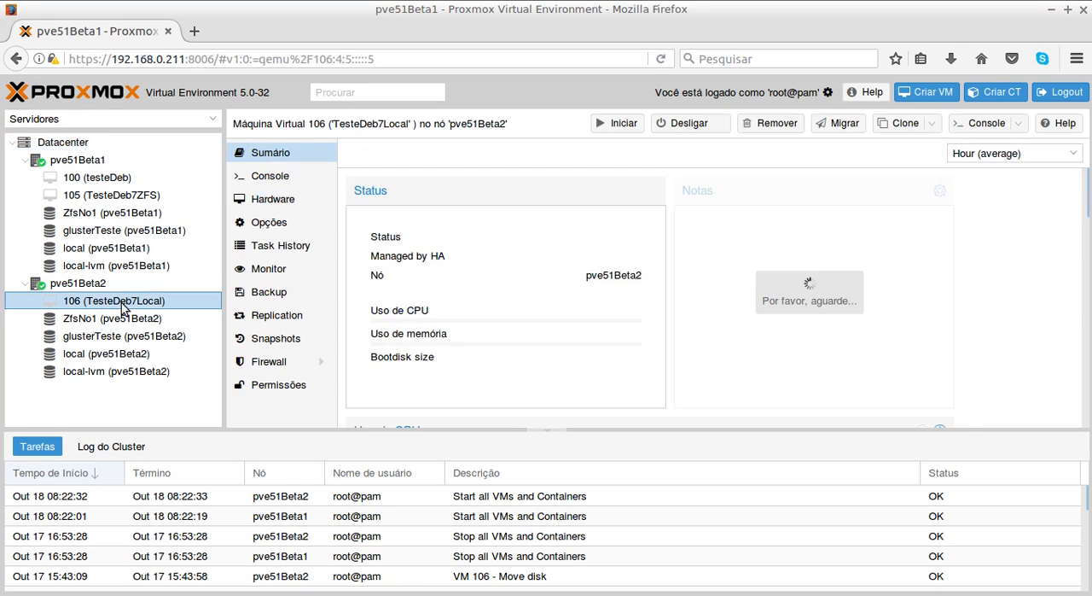
- Check the hardware and replication job of virtual machine 106, and start the machine
{"action": "left_click", "coordinate": [281, 203]}
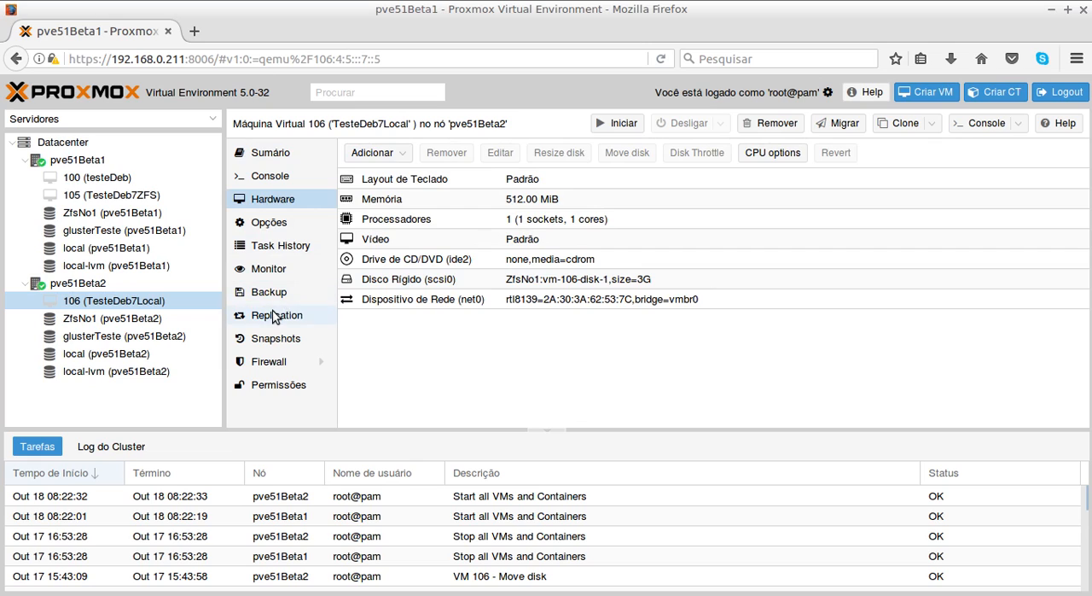
{"action": "left_click", "coordinate": [302, 321]}
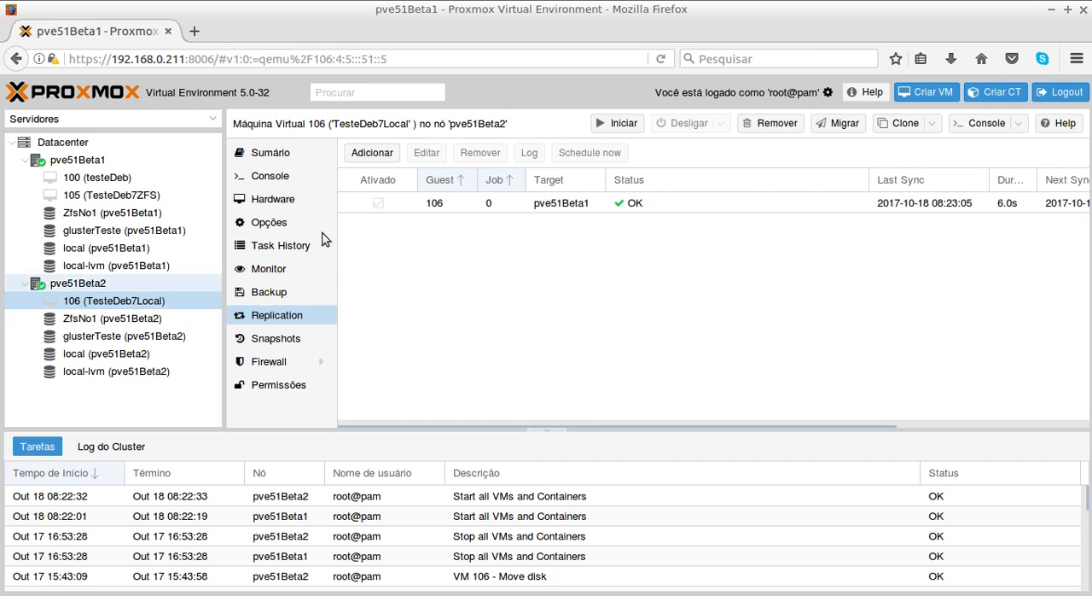
{"action": "left_click", "coordinate": [622, 126]}
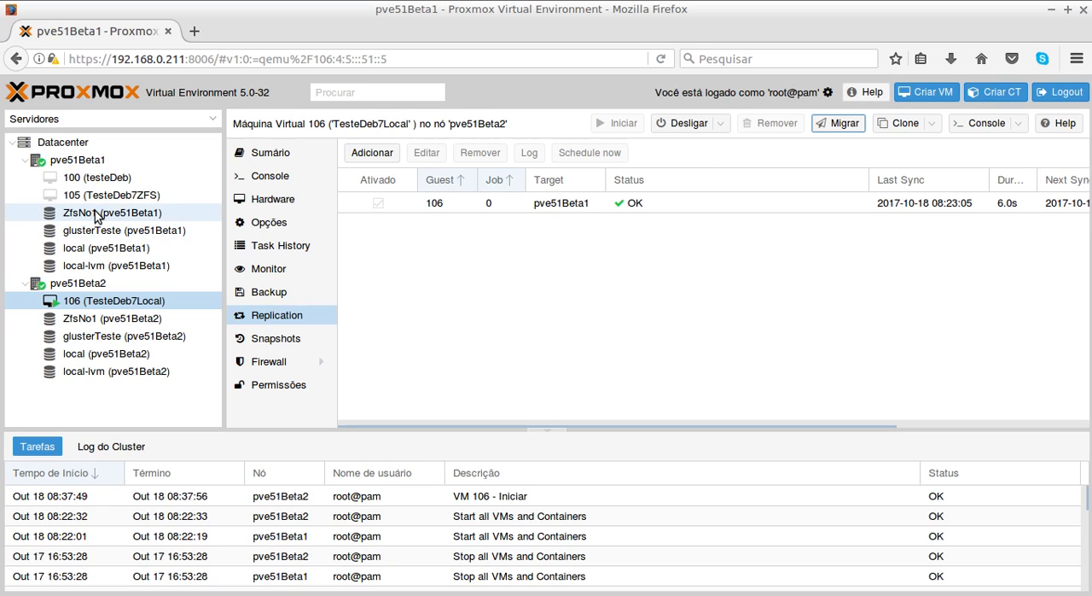
- Open the summary of node pve51Beta2, and switch to the terminal to check the running ping to 192.168.0.212
{"action": "left_click", "coordinate": [82, 284]}
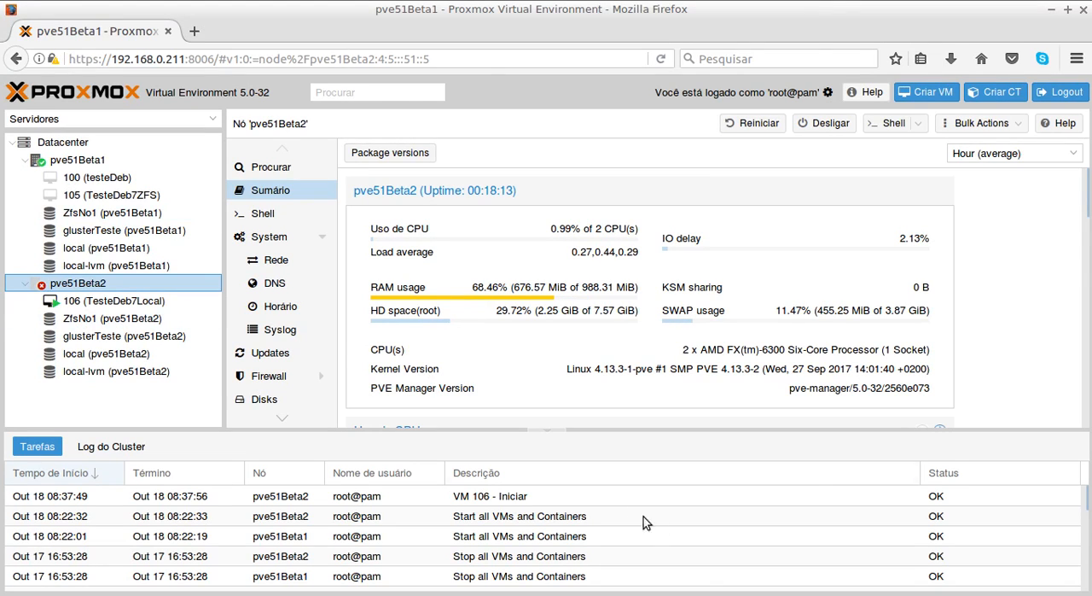
{"action": "key", "text": "alt+Tab"}
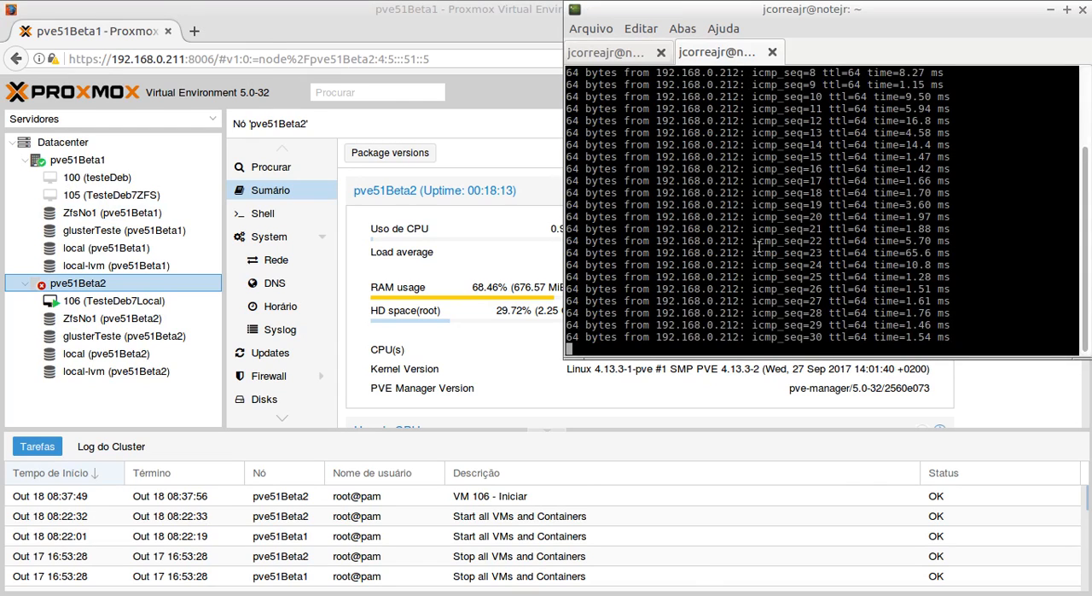
{"action": "key", "text": "Return"}
{"action": "key", "text": "Return"}
{"action": "key", "text": "Return"}
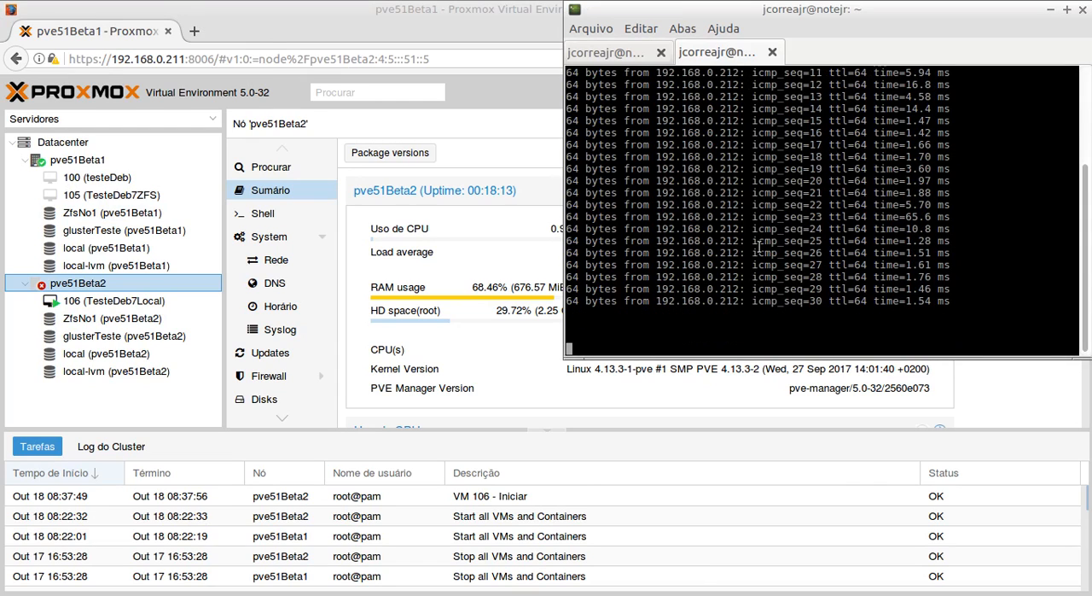
- Check the other terminal session's running ping to 192.168.0.211
{"action": "left_click", "coordinate": [608, 54]}
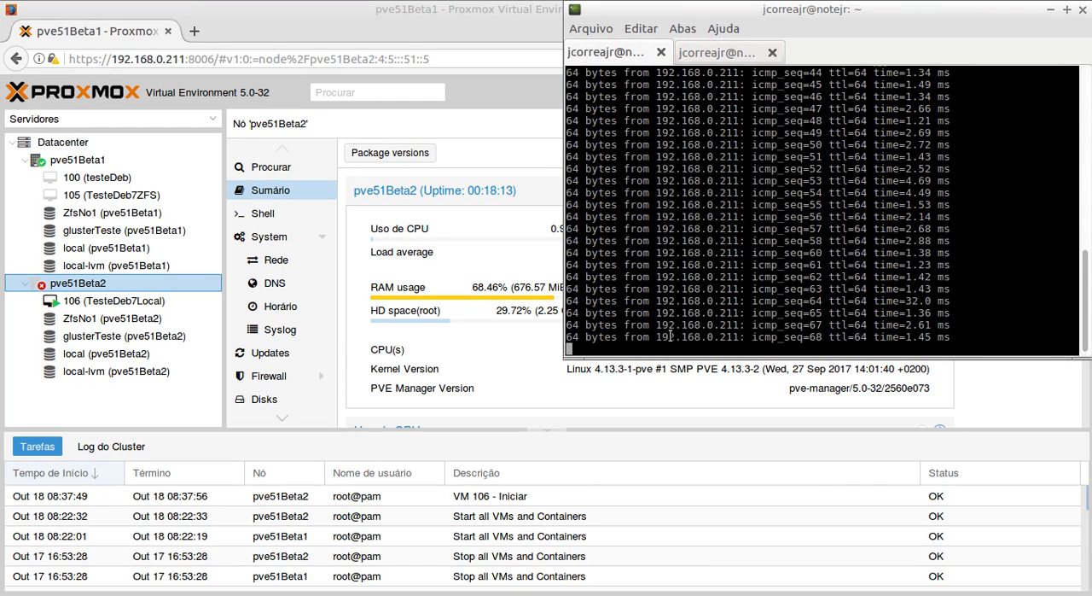
{"action": "left_click_drag", "start_coordinate": [656, 336], "coordinate": [751, 337]}
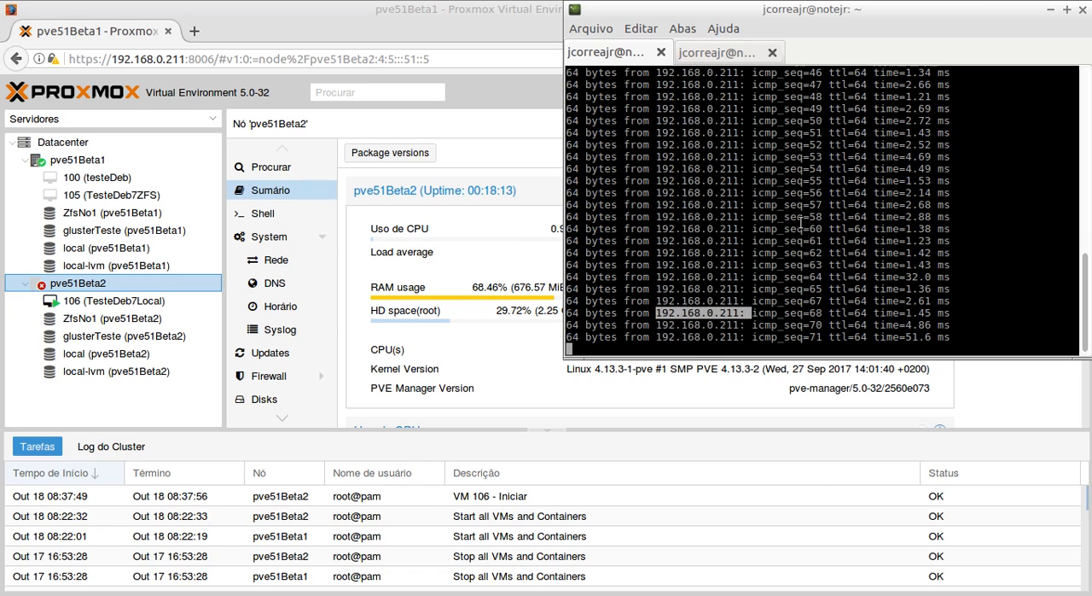
{"action": "left_click", "coordinate": [793, 219]}
- Stop the ping to 192.168.0.212 and return to node pve51Beta2 in Proxmox
{"action": "left_click", "coordinate": [739, 53]}
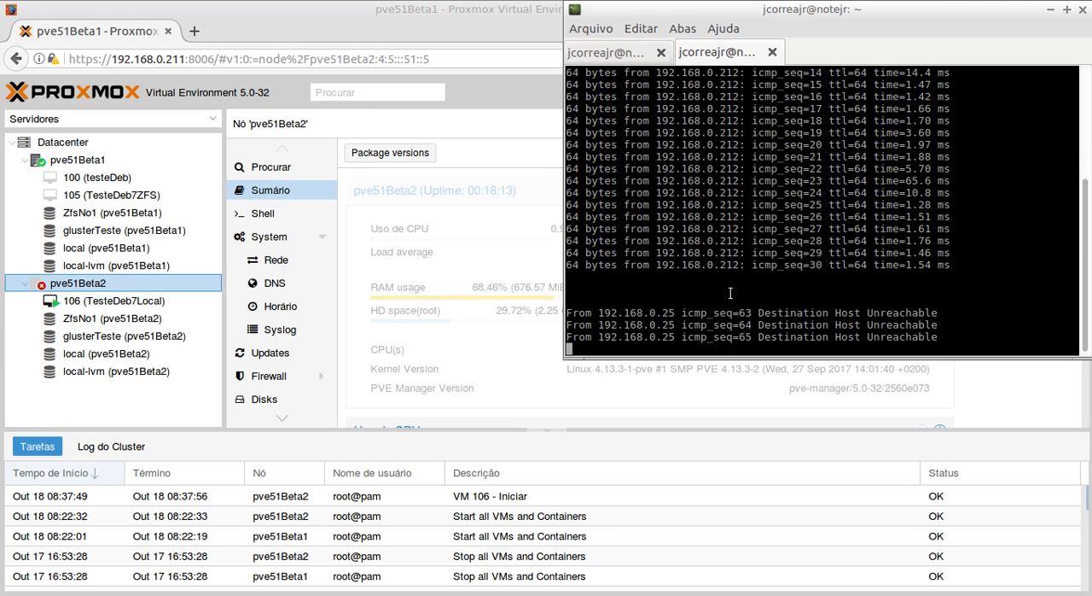
{"action": "key", "text": "ctrl+c"}
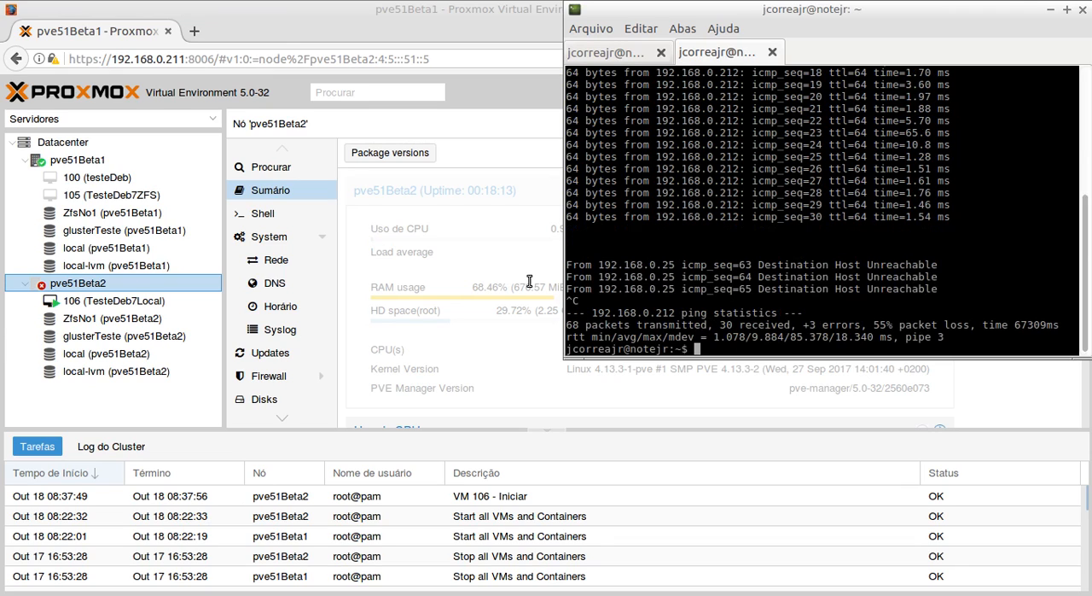
{"action": "left_click", "coordinate": [87, 285]}
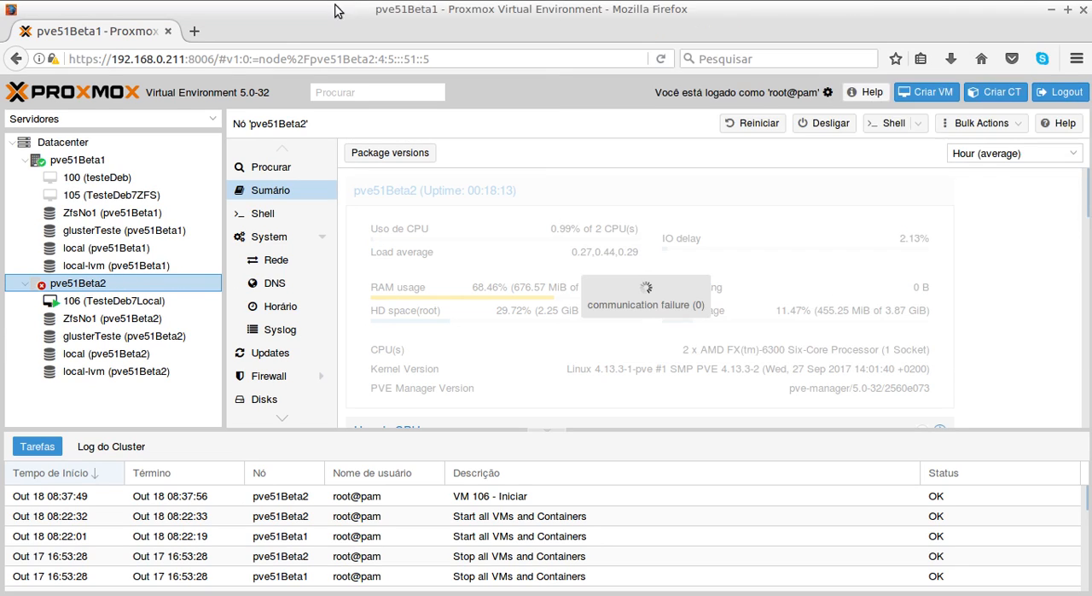
- Check the Datacenter health summary, the replication page of virtual machine 106, and the summary of node pve51Beta1
{"action": "left_click", "coordinate": [37, 142]}
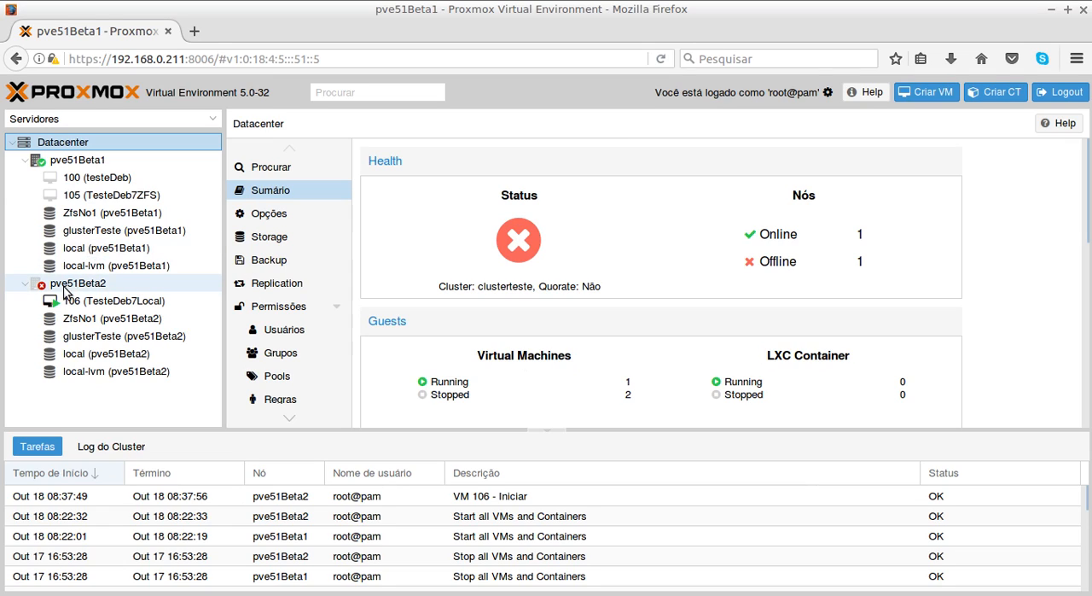
{"action": "left_click", "coordinate": [113, 307]}
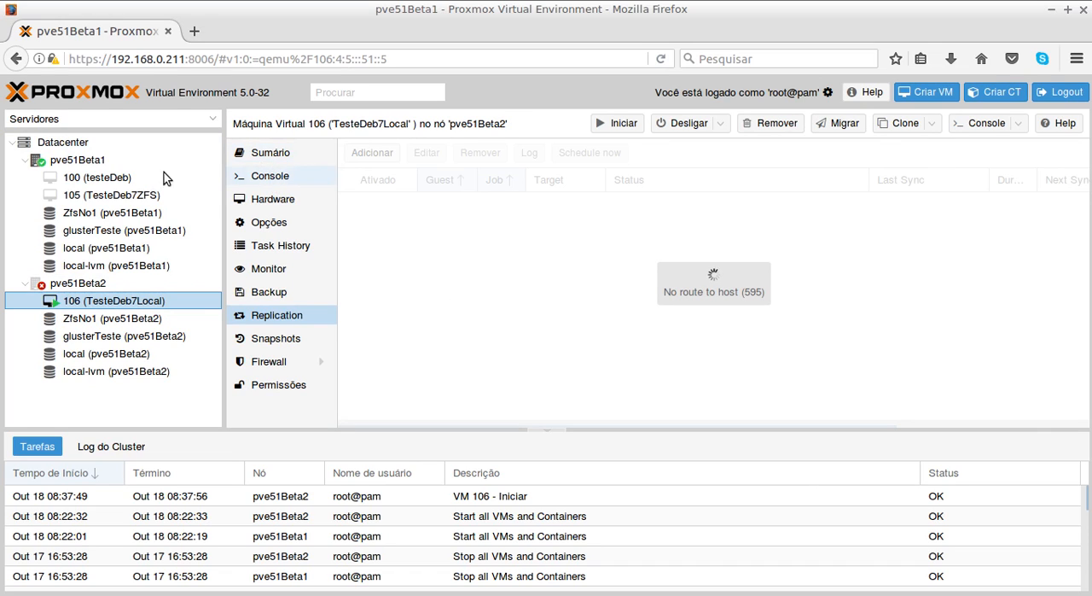
{"action": "left_click", "coordinate": [71, 159]}
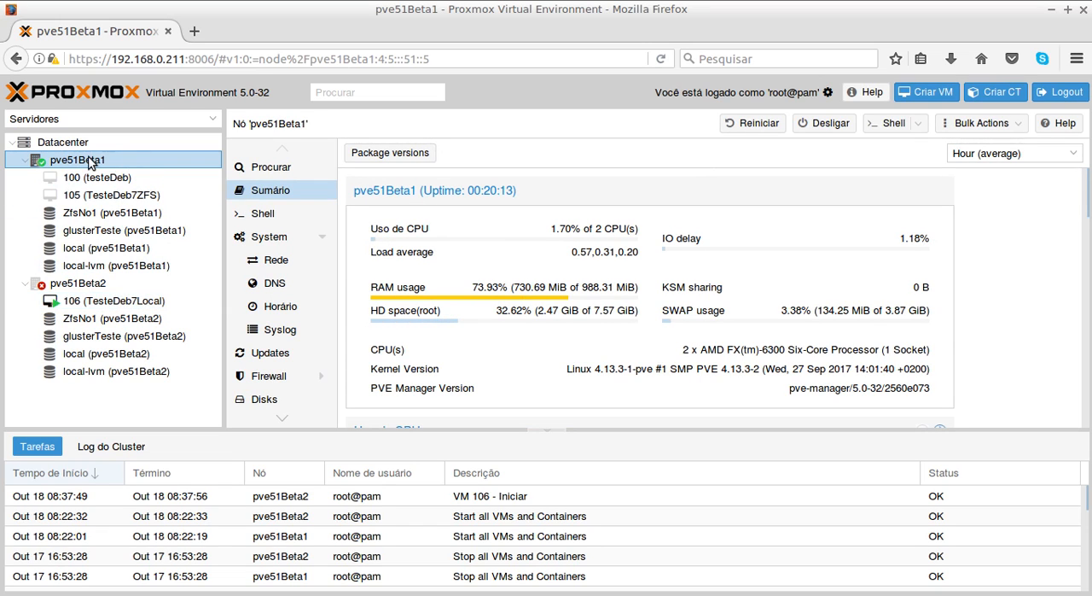
- Switch to the terminal session pinging 192.168.0.211 and stop that ping
{"action": "key", "text": "alt+Tab"}
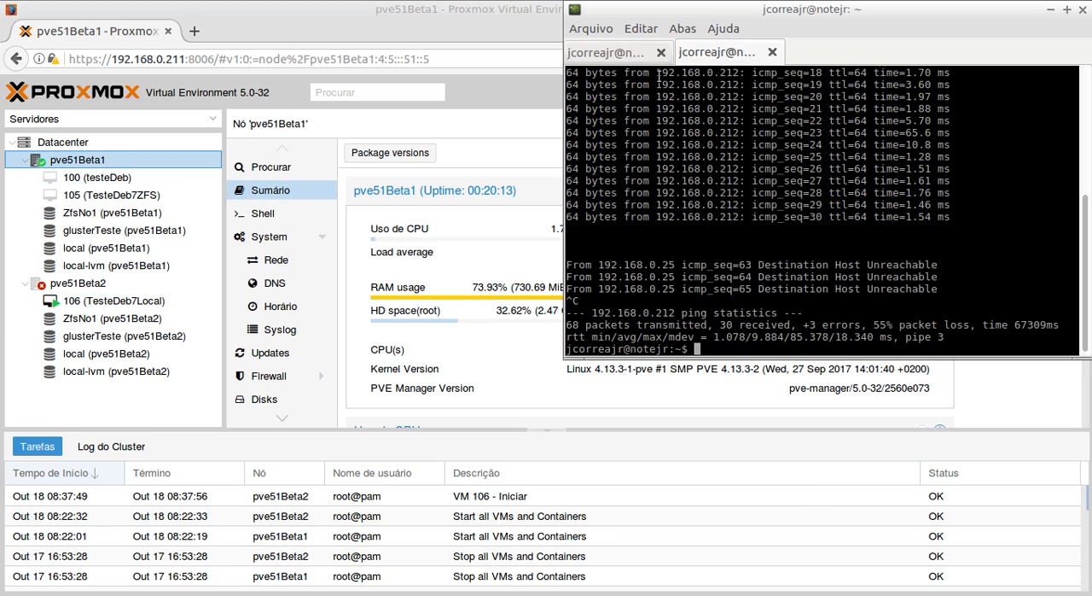
{"action": "left_click", "coordinate": [621, 62]}
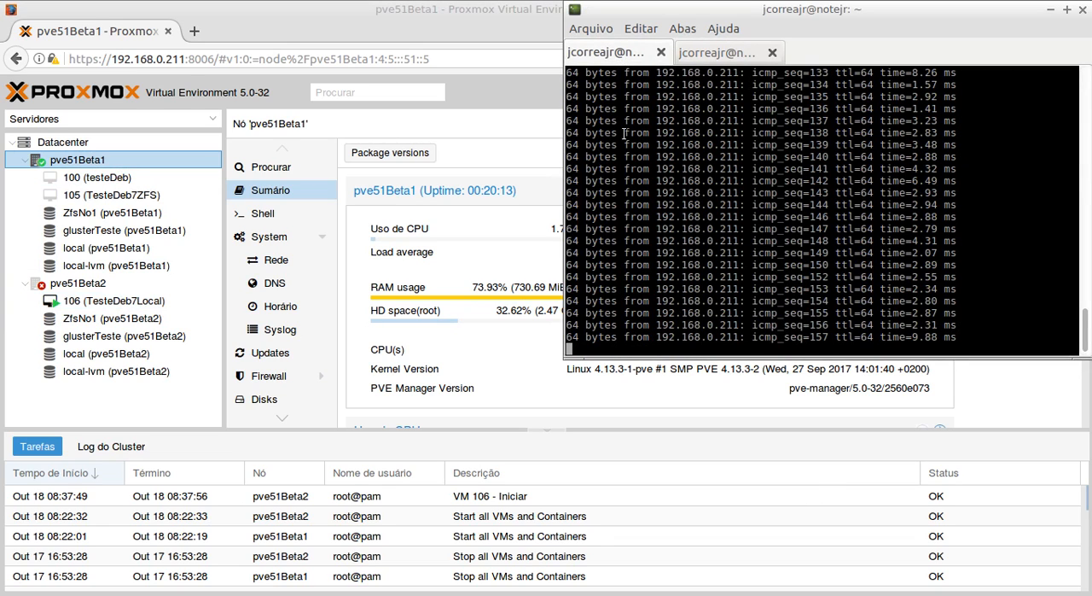
{"action": "key", "text": "ctrl+c"}
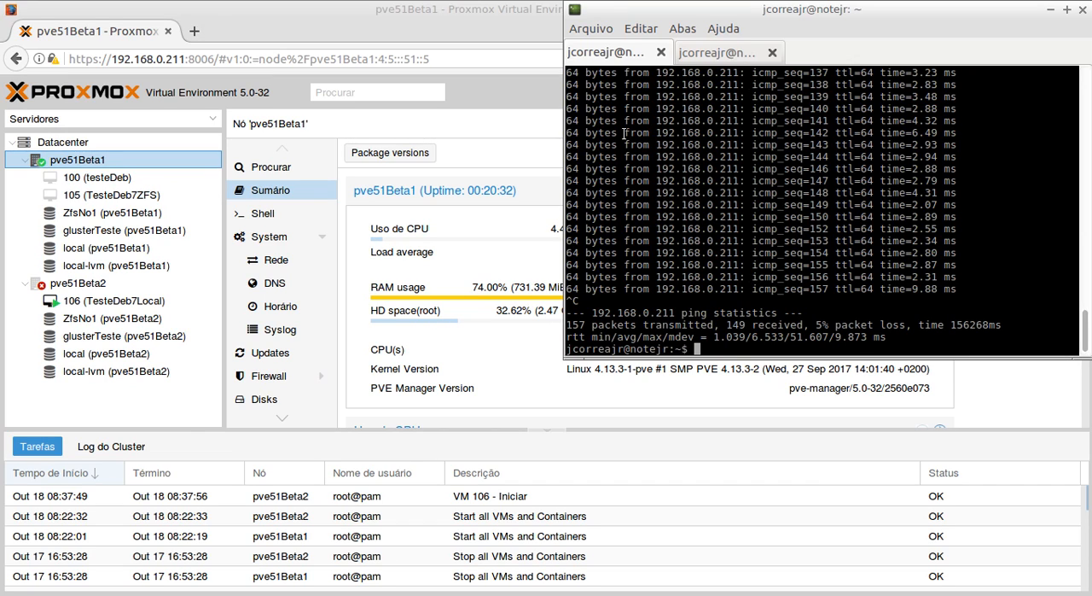
- Log in to 192.168.0.211 over SSH as root with the account password, and clear the terminal screen
{"action": "type", "text": "ssh root@192.168.0"}
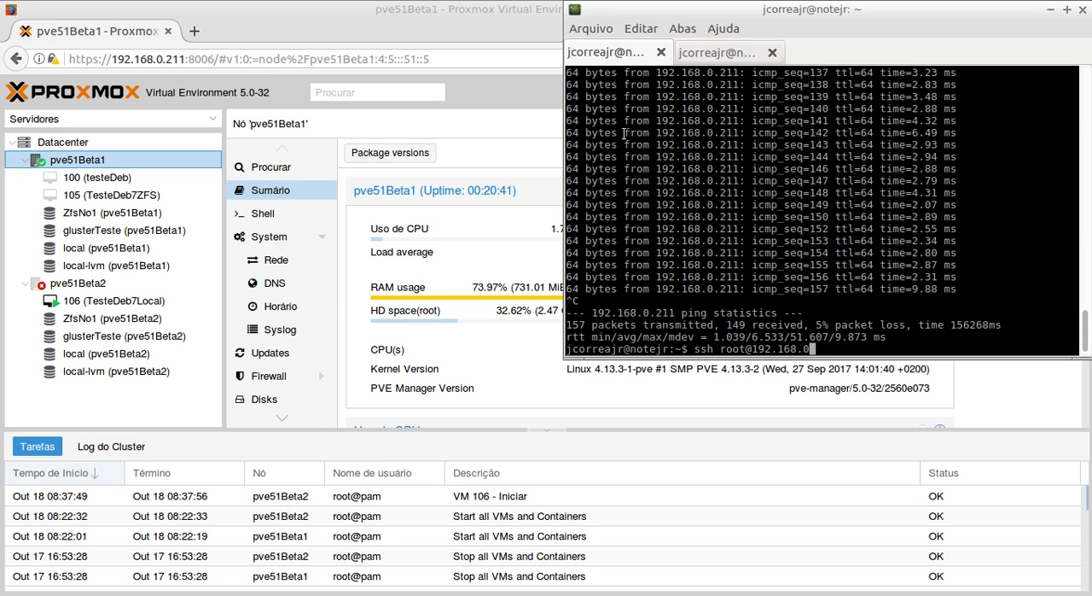
{"action": "type", "text": ".211"}
{"action": "key", "text": "Return"}
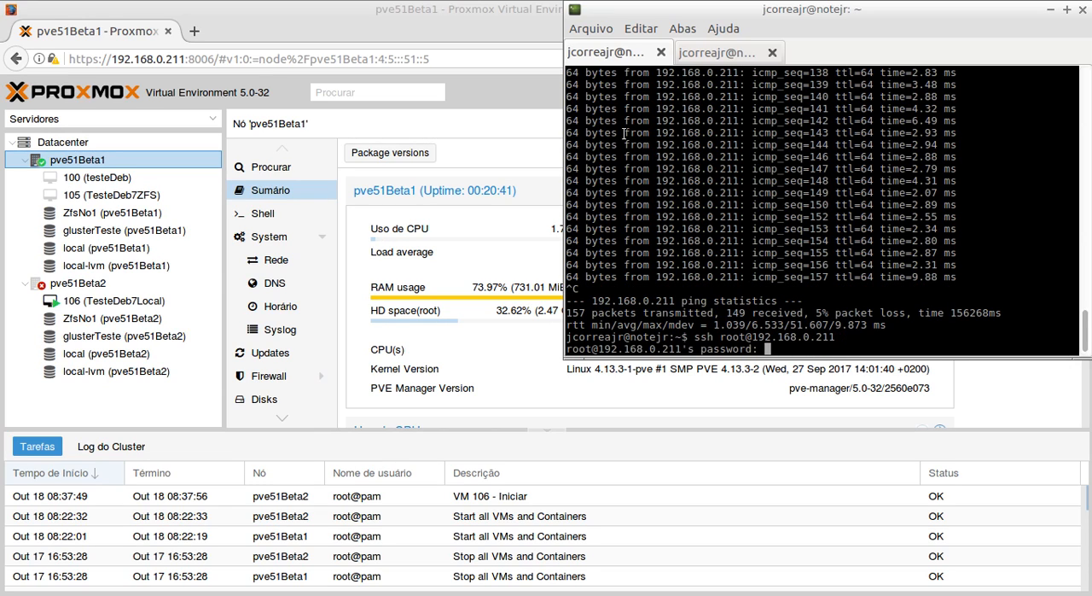
{"action": "key", "text": "Return"}
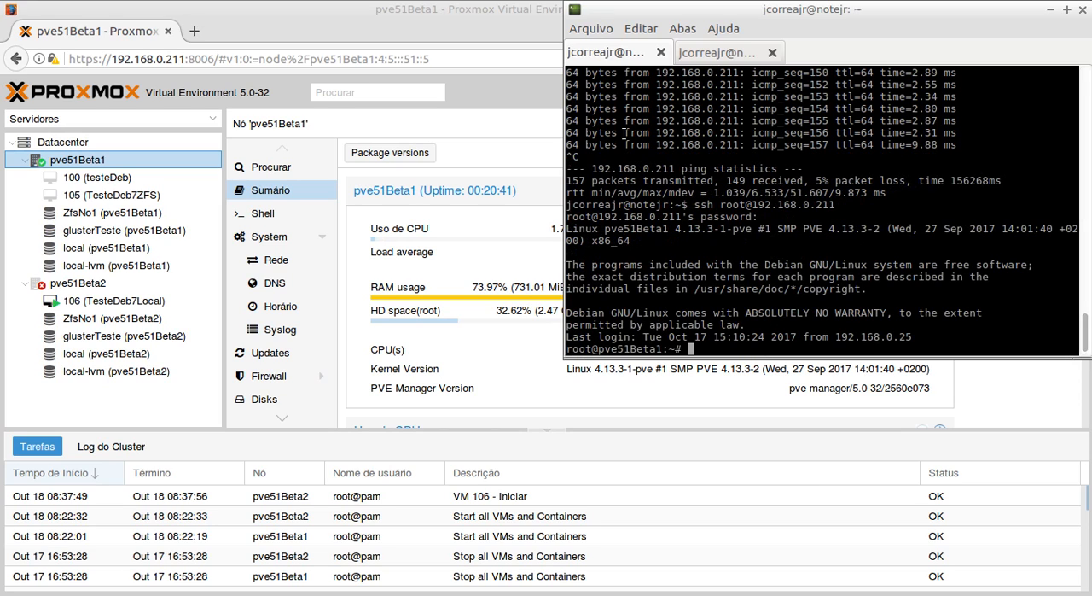
{"action": "type", "text": "clear"}
{"action": "key", "text": "Return"}
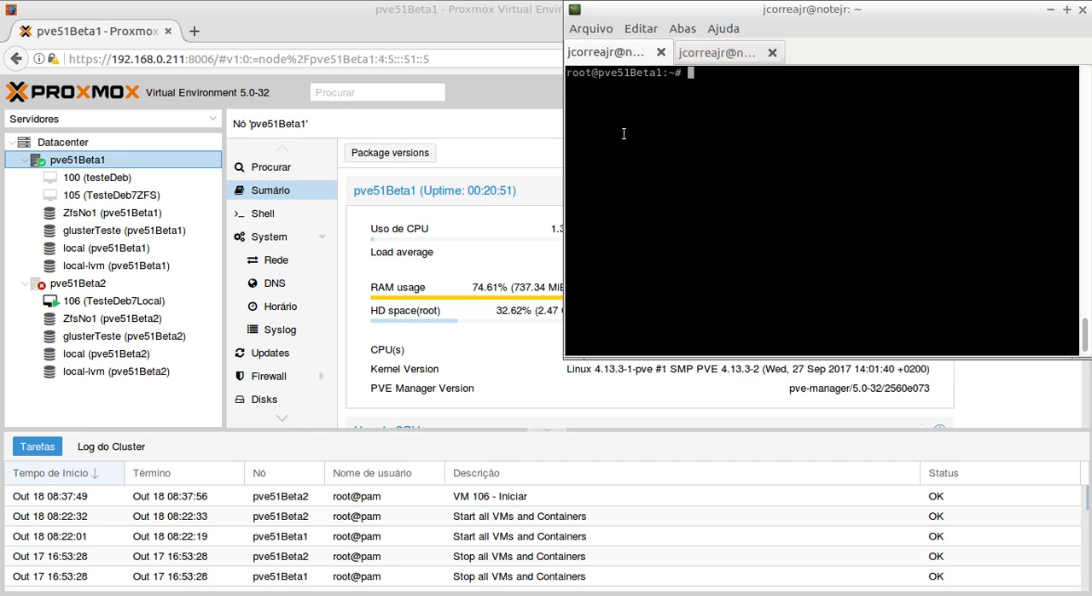
- Run pvecm status on pve51Beta1 and review the quorum, votes and membership information
{"action": "type", "text": "pevc"}
{"action": "key", "text": "BackSpace"}
{"action": "key", "text": "BackSpace"}
{"action": "key", "text": "BackSpace"}
{"action": "type", "text": "vecm status"}
{"action": "key", "text": "Return"}
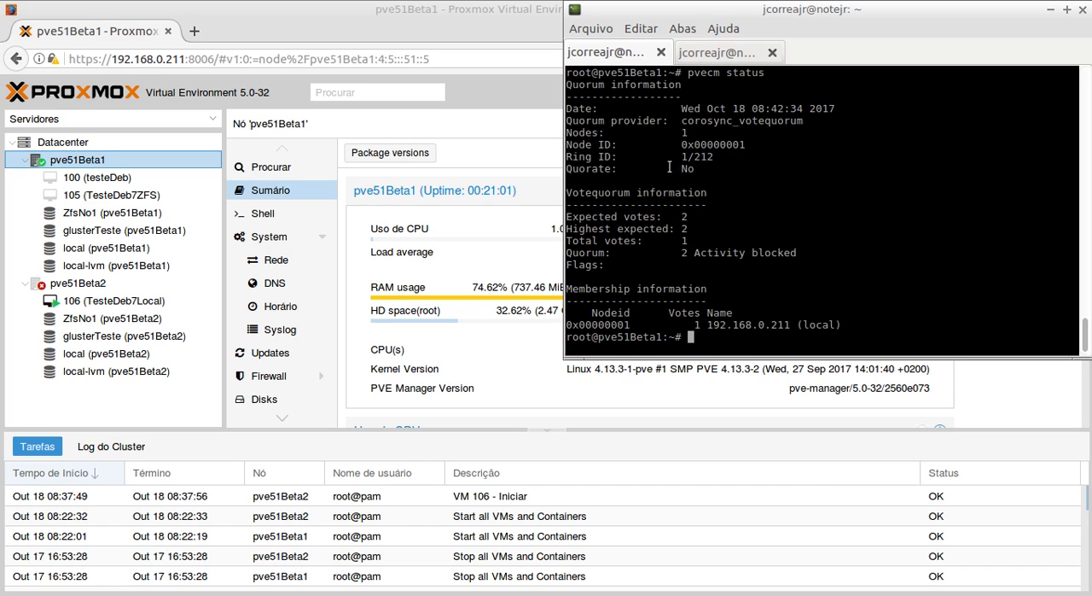
{"action": "scroll", "coordinate": [661, 166], "scroll_direction": "up", "scroll_amount": 1}
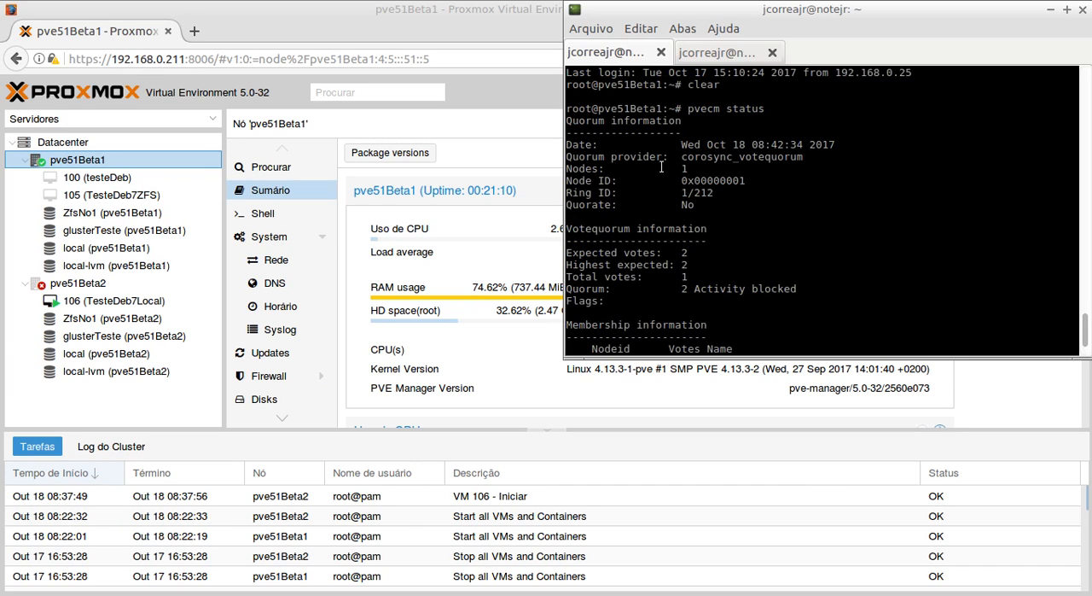
{"action": "scroll", "coordinate": [659, 171], "scroll_direction": "down", "scroll_amount": 1}
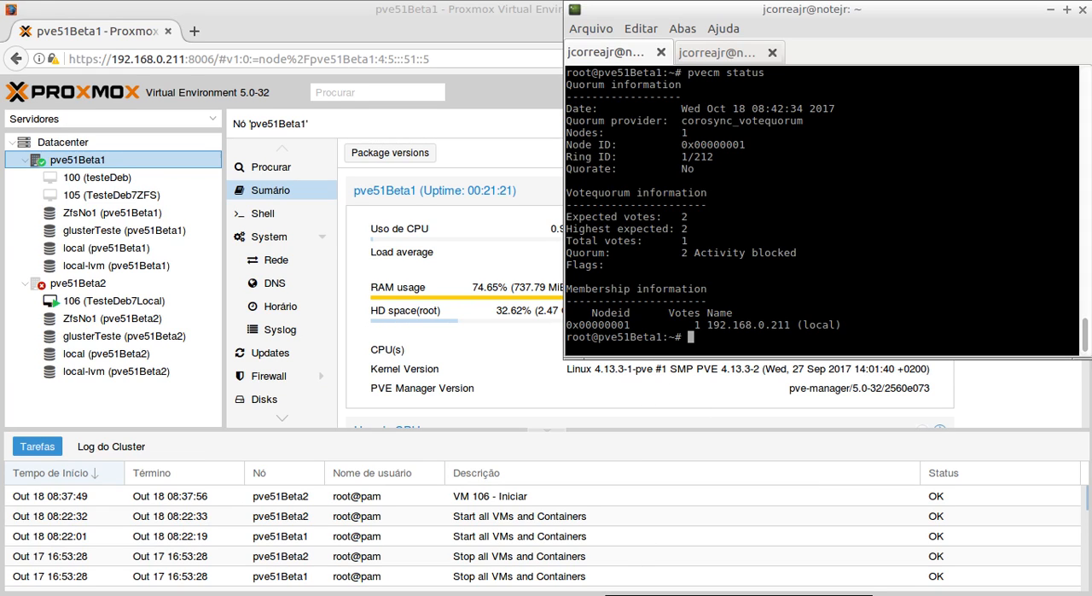
- Consult the two-node cluster commands in the PDF handout, and change the terminal's directory to /etc/pve/nodes/
{"action": "key", "text": "alt+Tab"}
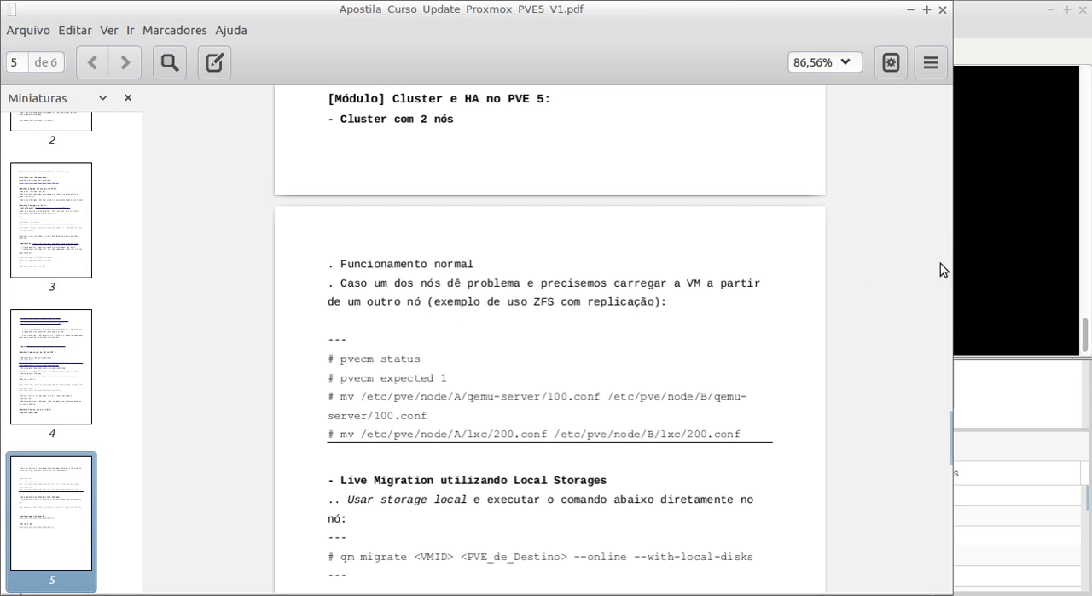
{"action": "left_click", "coordinate": [1045, 221]}
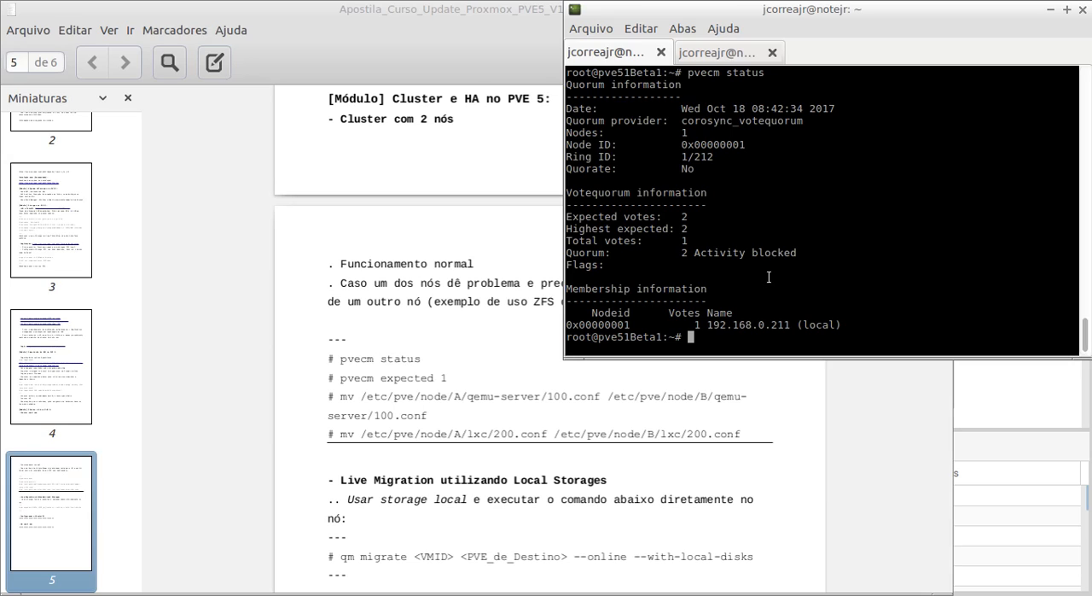
{"action": "type", "text": "cd /etc/pve/"}
{"action": "key", "text": "Tab"}
{"action": "key", "text": "Tab"}
{"action": "type", "text": "n"}
{"action": "key", "text": "Tab"}
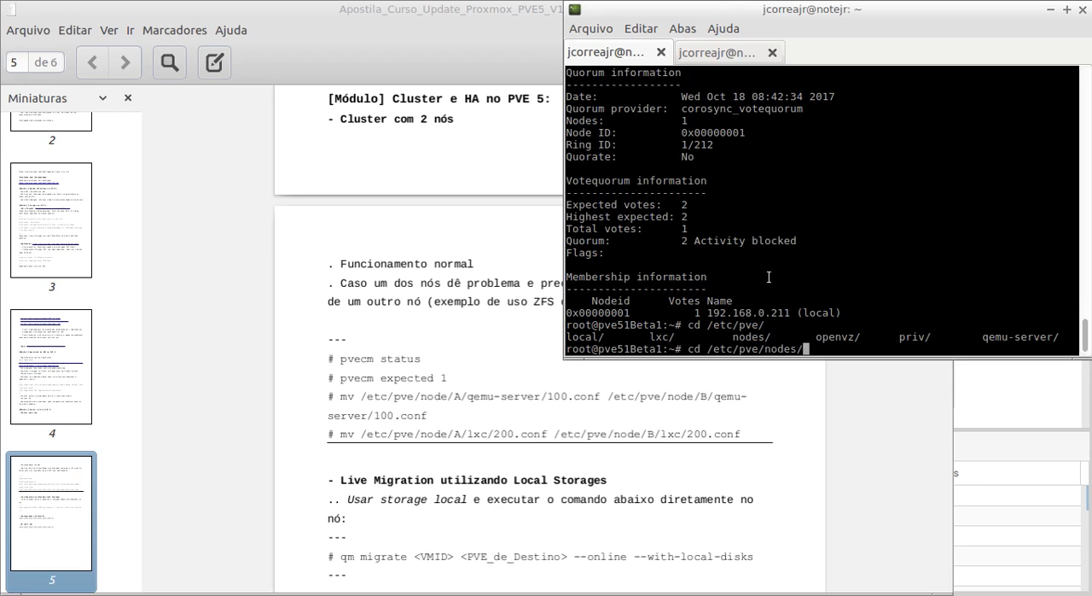
{"action": "key", "text": "Return"}
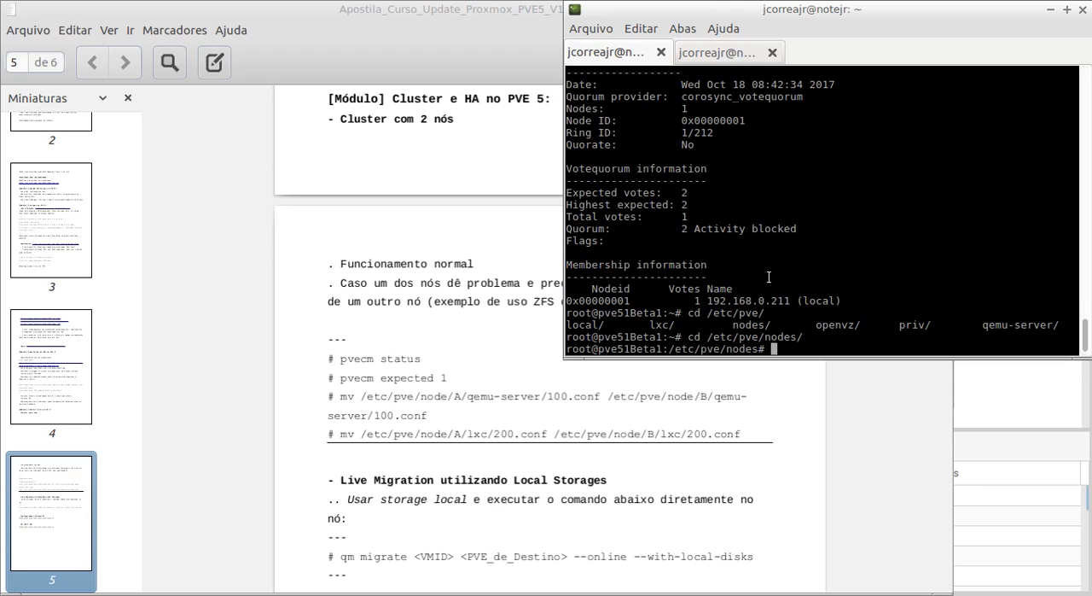
- List the node directories, and enter the pve51Beta2 directory to list its contents
{"action": "type", "text": "ls"}
{"action": "key", "text": "Return"}
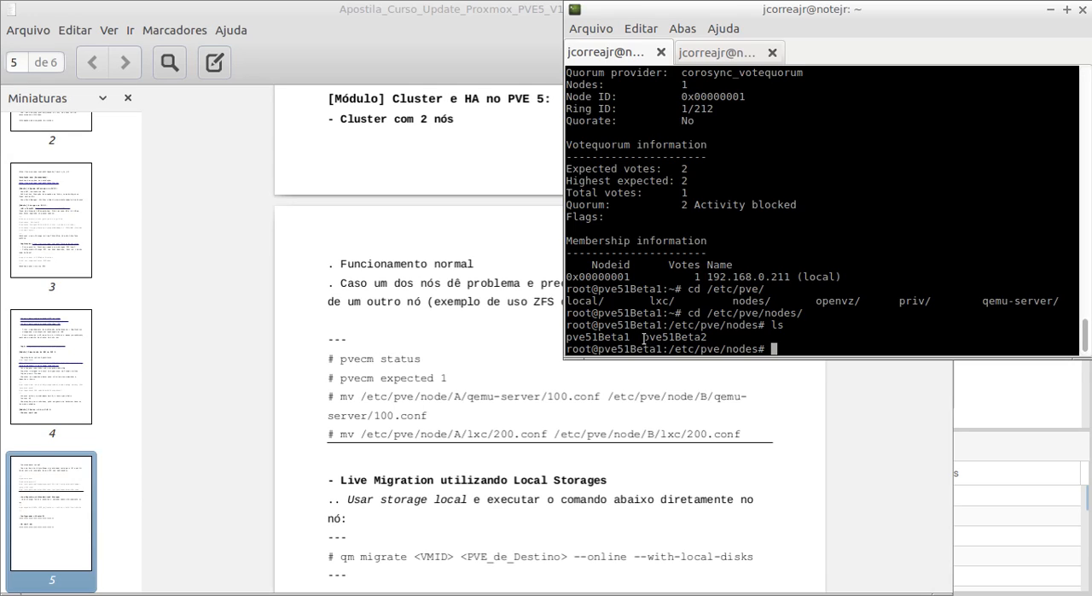
{"action": "left_click_drag", "start_coordinate": [643, 338], "coordinate": [708, 337]}
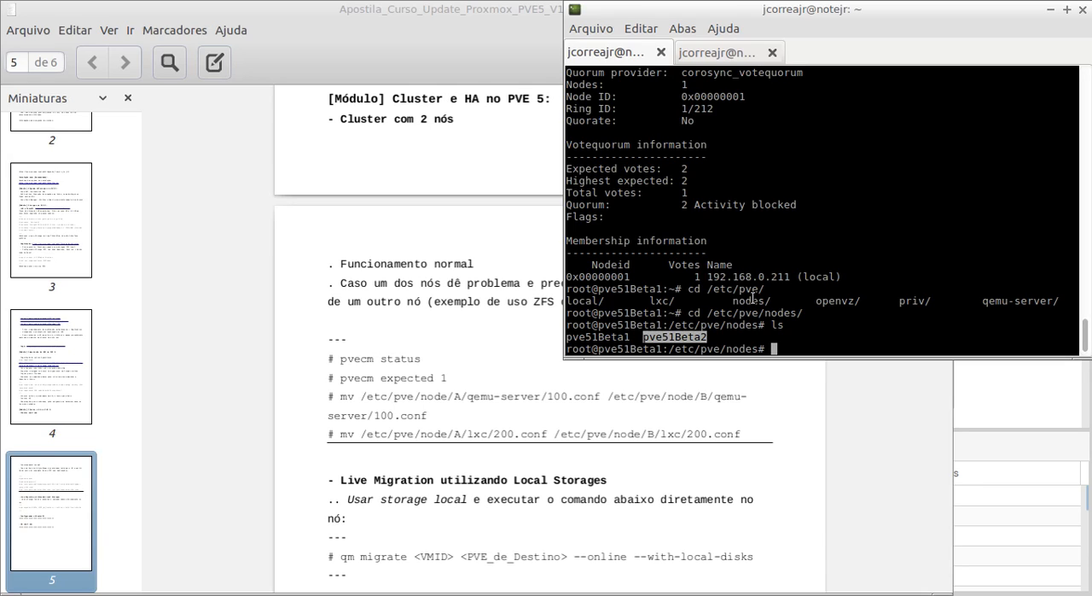
{"action": "type", "text": "cd pv"}
{"action": "key", "text": "Tab"}
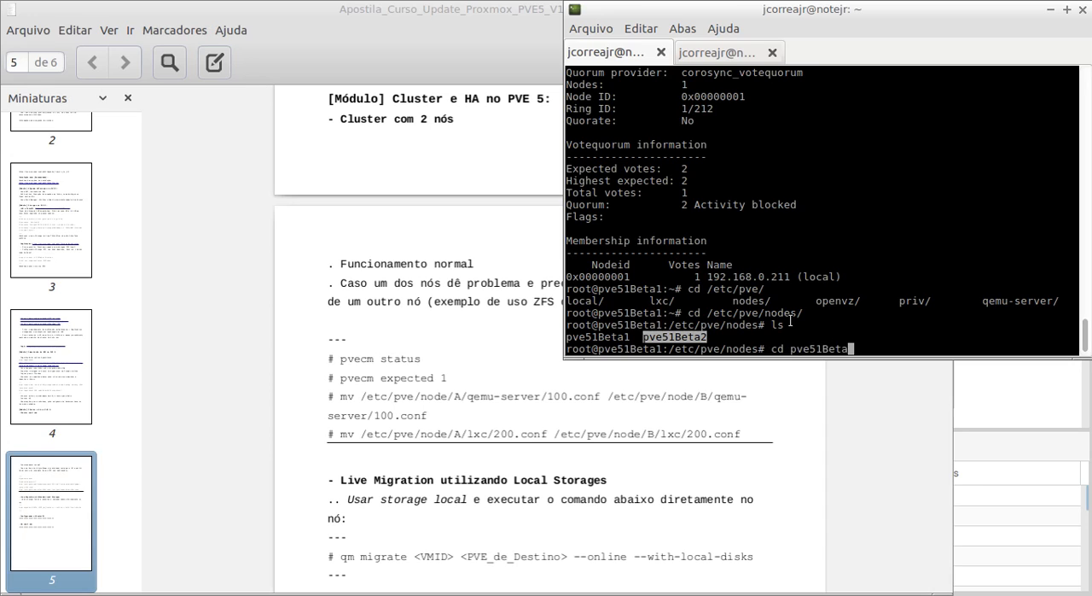
{"action": "type", "text": "2"}
{"action": "key", "text": "Return"}
{"action": "type", "text": "ls"}
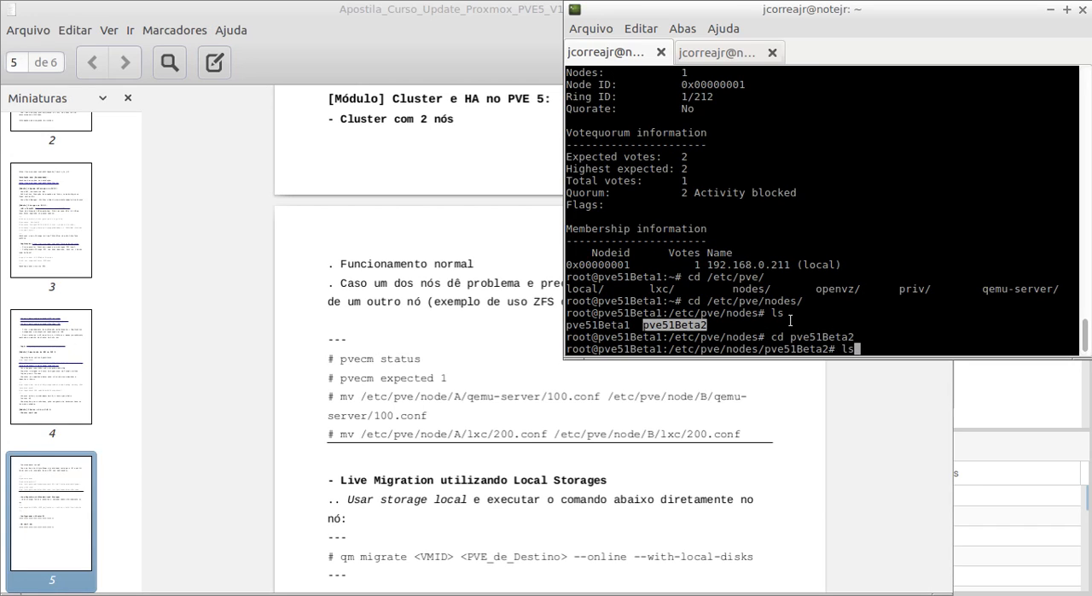
{"action": "key", "text": "Return"}
- Enter the lxc directory of pve51Beta2 and list its container configuration files
{"action": "type", "text": "cd lxc"}
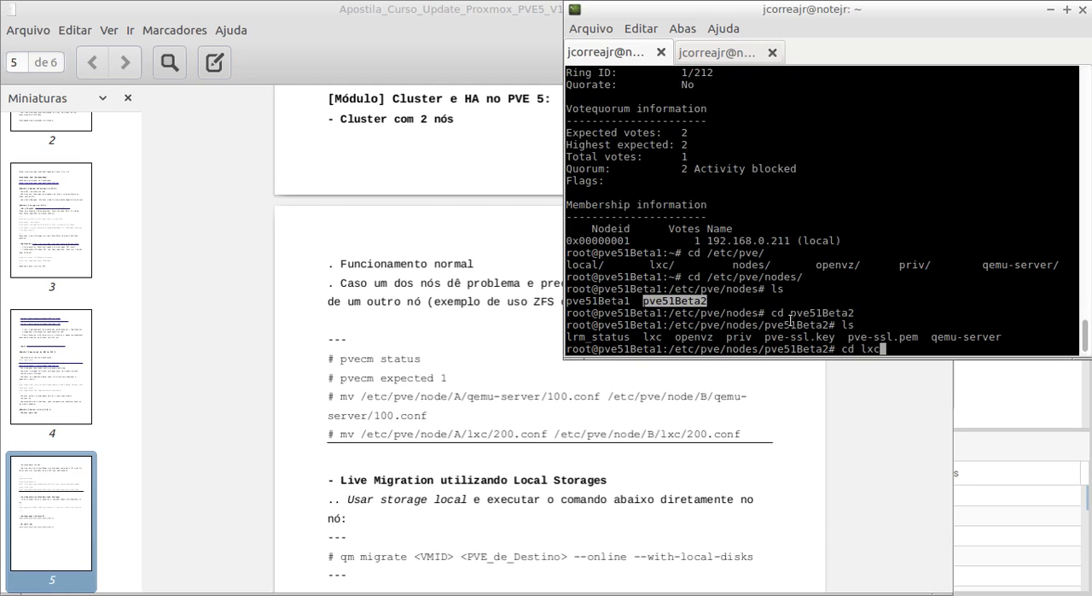
{"action": "key", "text": "Tab"}
{"action": "key", "text": "Return"}
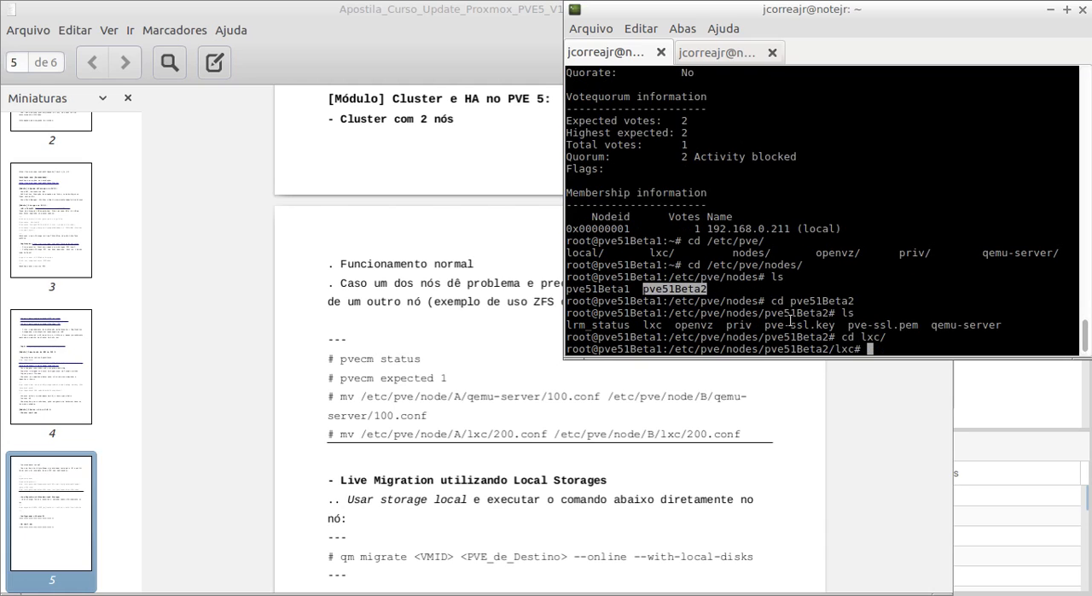
{"action": "type", "text": "ls"}
{"action": "key", "text": "Return"}
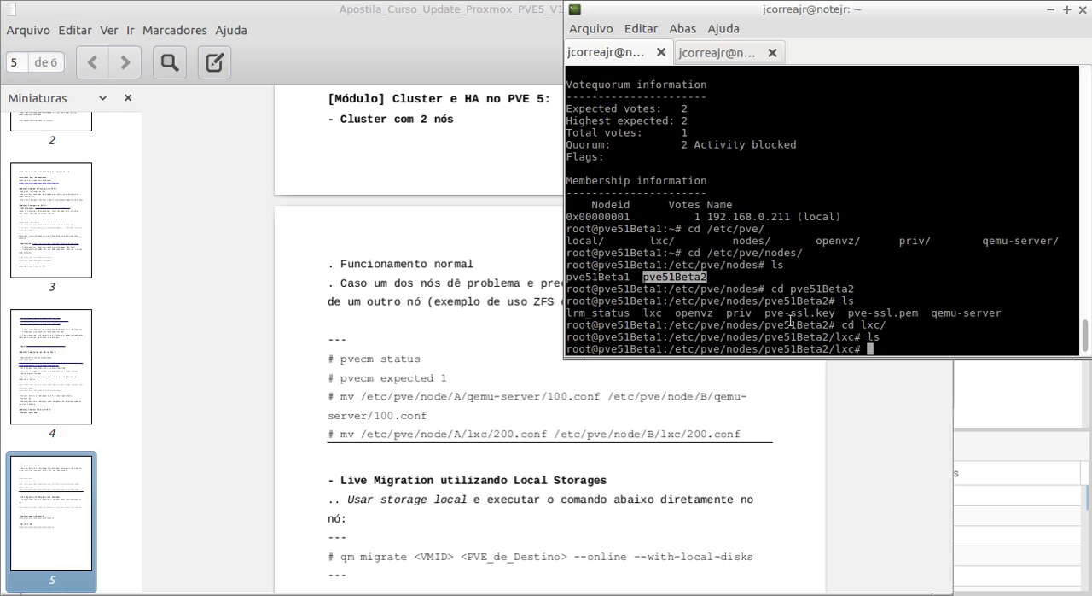
- Go back to the pve51Beta2 directory, enter its qemu-server directory, and list the virtual machine configuration files
{"action": "type", "text": "cd"}
{"action": "key", "text": "BackSpace"}
{"action": "key", "text": "BackSpace"}
{"action": "key", "text": "BackSpace"}
{"action": "type", "text": "cd .."}
{"action": "key", "text": "Return"}
{"action": "type", "text": "cd q"}
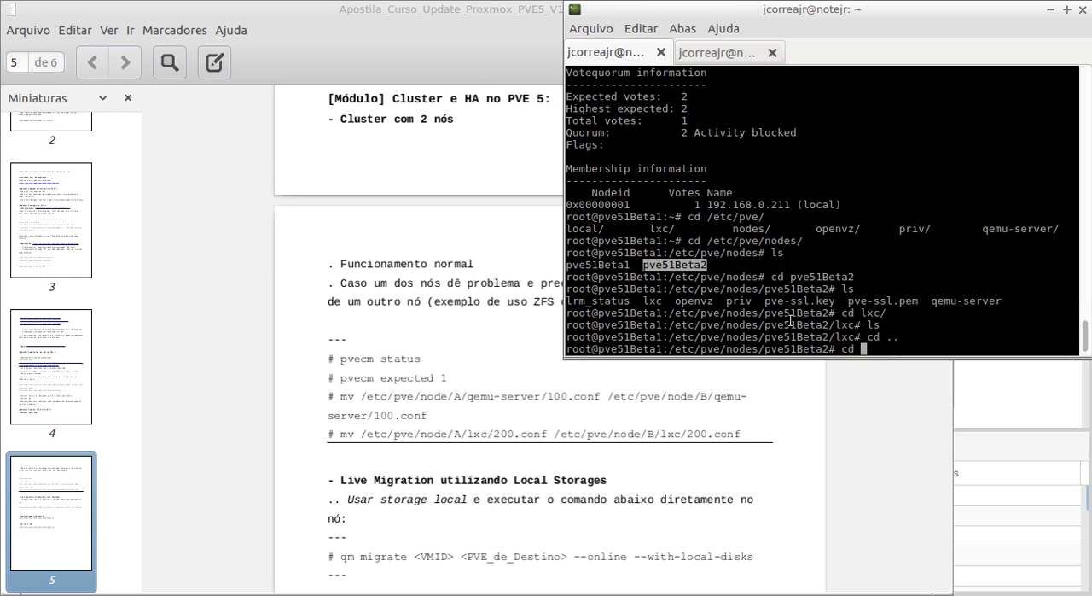
{"action": "key", "text": "Tab"}
{"action": "key", "text": "Return"}
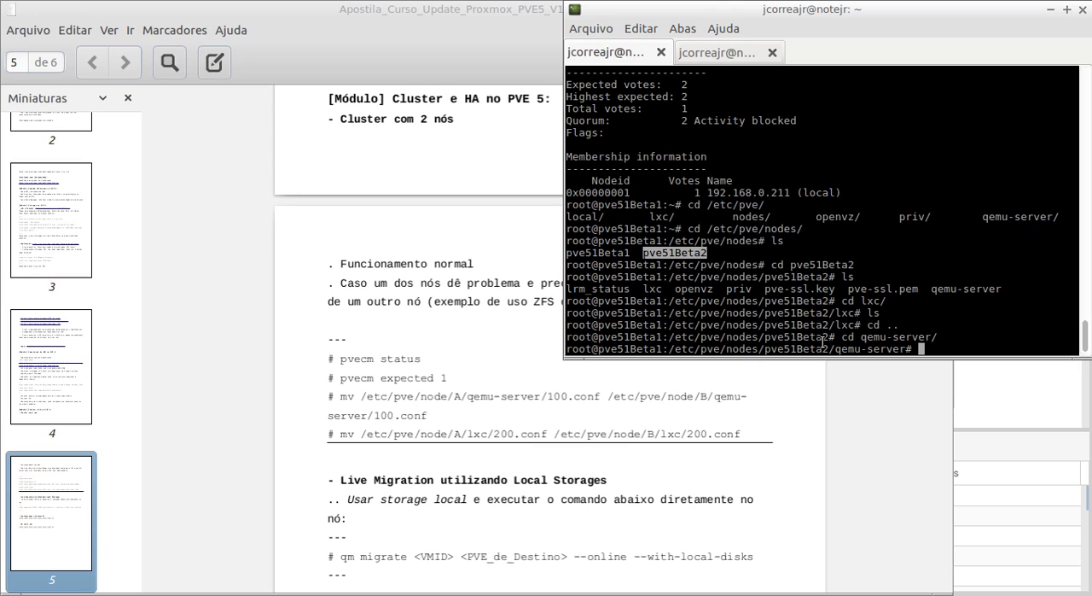
{"action": "type", "text": "ls"}
{"action": "key", "text": "Return"}
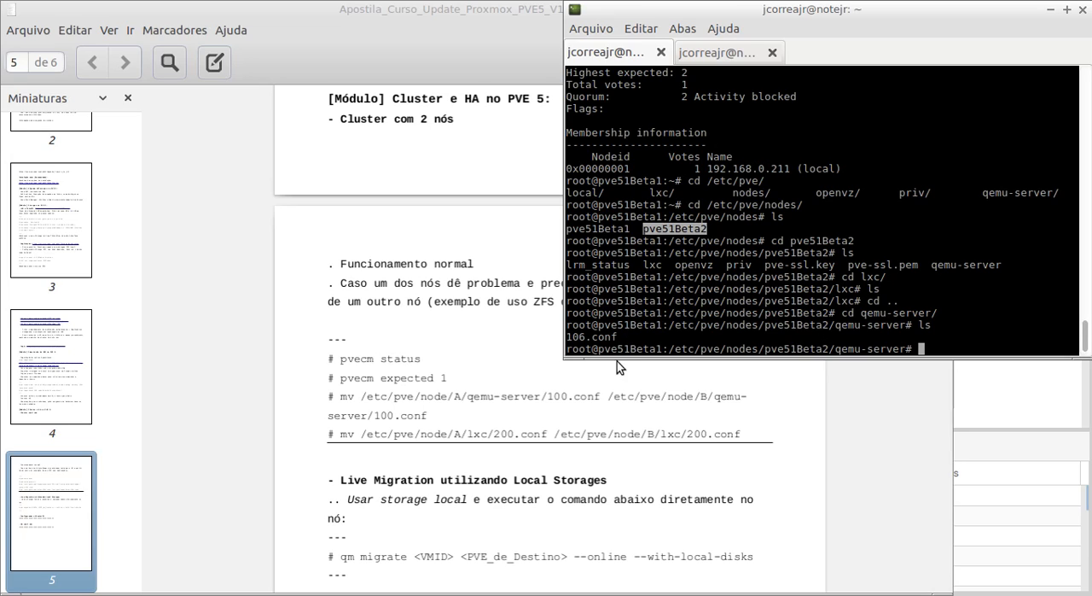
- Examine the 106.conf entry and its directory path in the terminal against virtual machine 106 in the Proxmox server tree
{"action": "left_click_drag", "start_coordinate": [620, 336], "coordinate": [566, 338]}
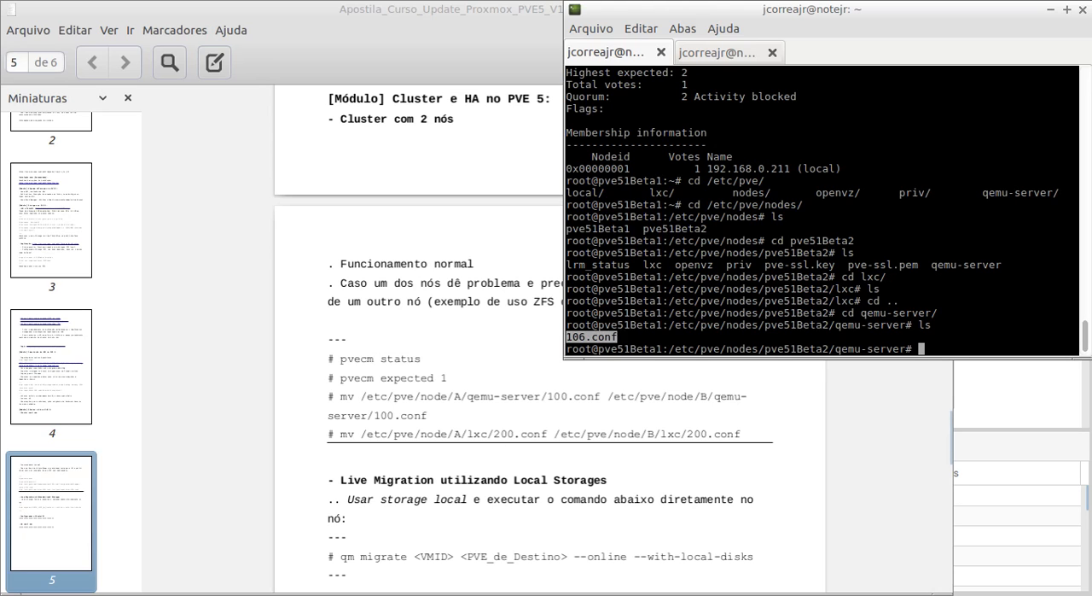
{"action": "key", "text": "alt+Tab"}
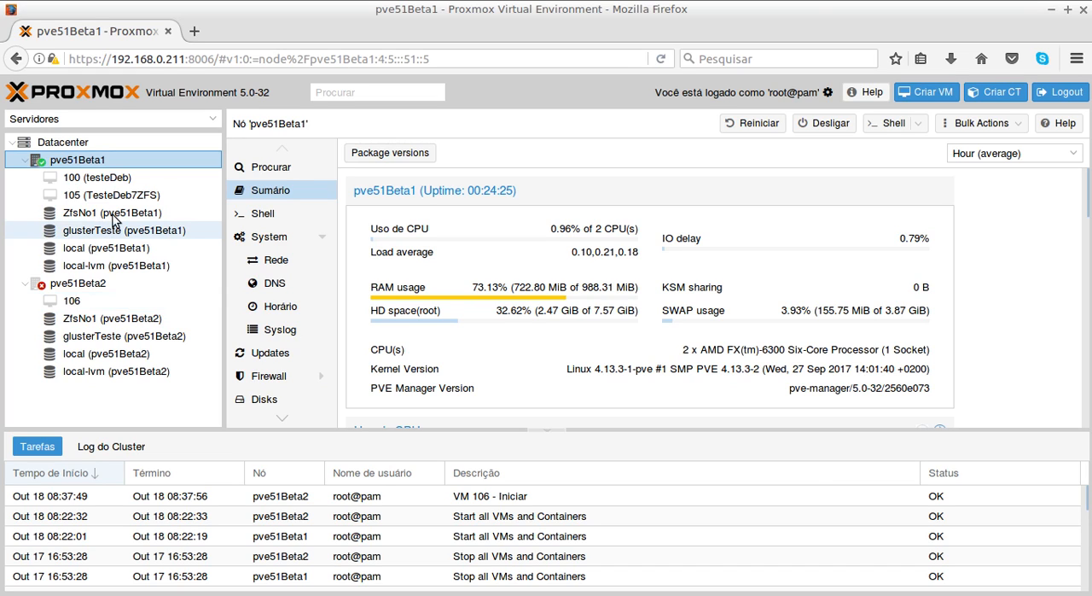
{"action": "left_click", "coordinate": [802, 595]}
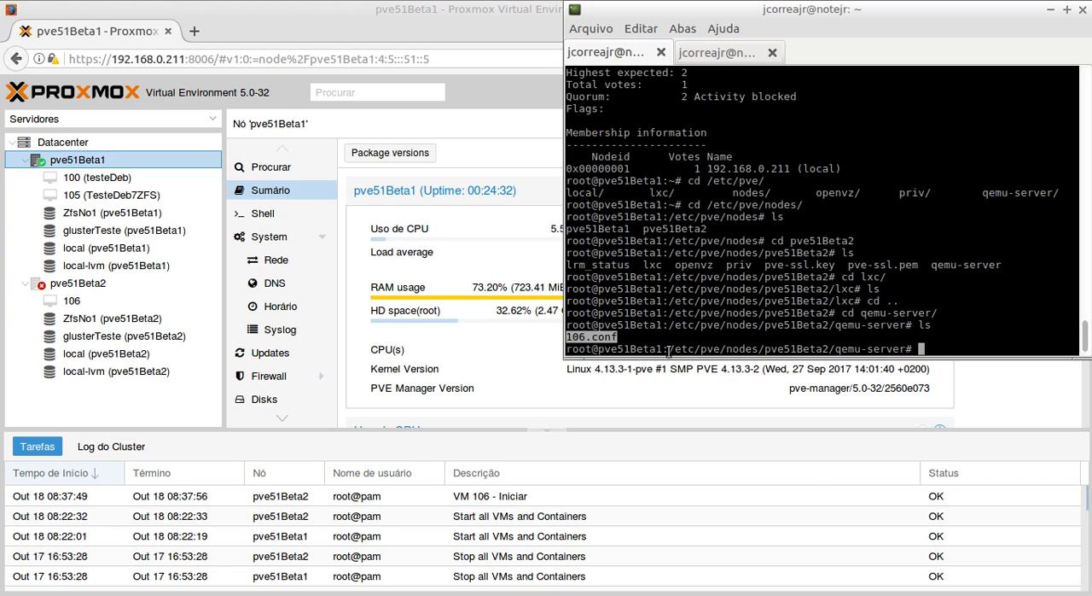
{"action": "left_click_drag", "start_coordinate": [668, 349], "coordinate": [824, 349]}
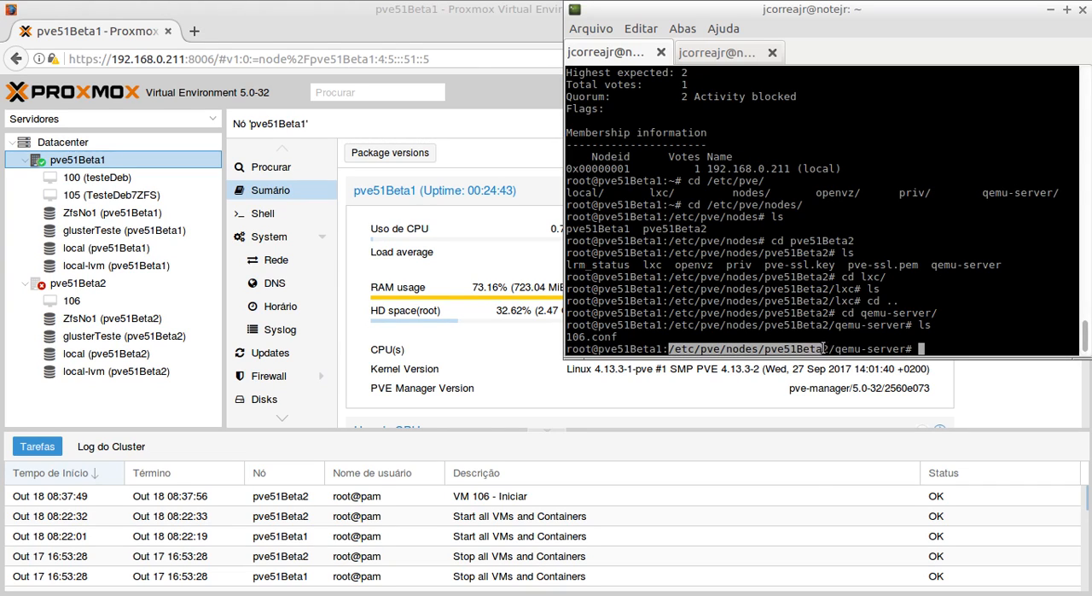
{"action": "left_click", "coordinate": [835, 346]}
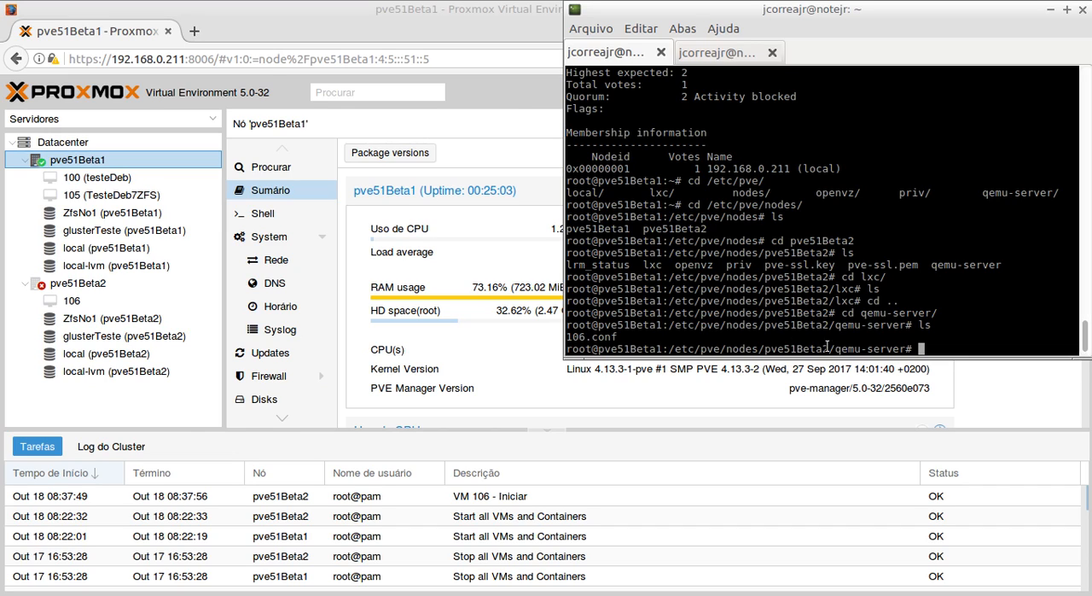
{"action": "left_click_drag", "start_coordinate": [620, 337], "coordinate": [571, 339]}
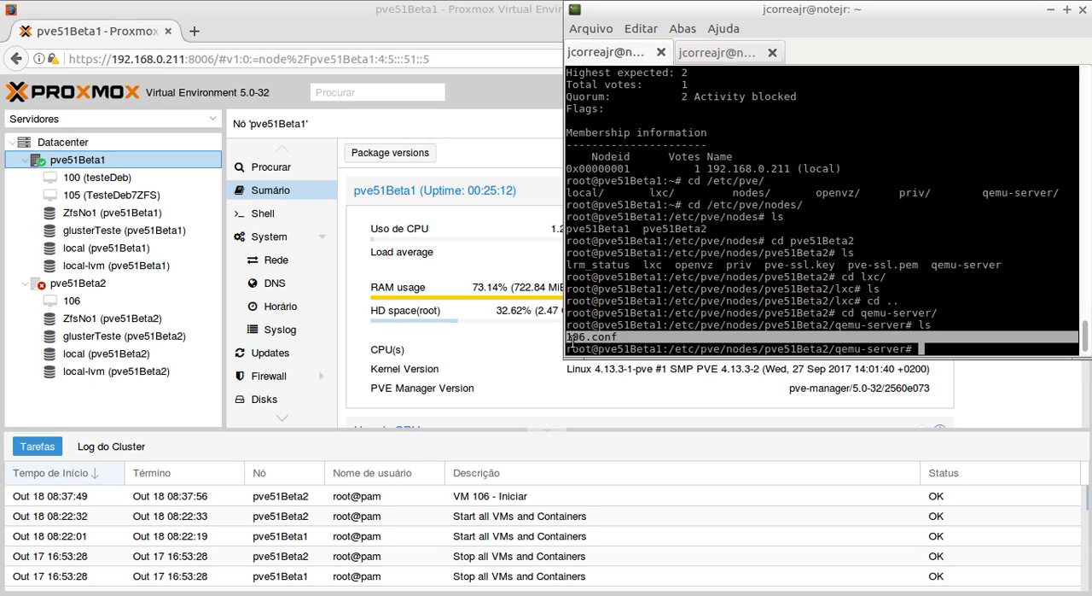
{"action": "left_click", "coordinate": [618, 337]}
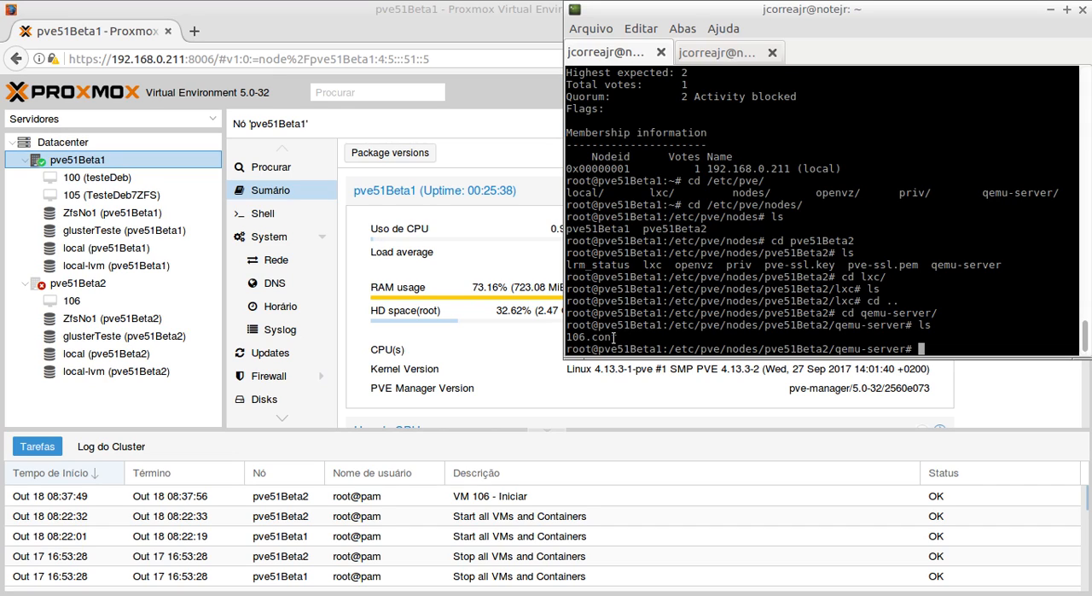
{"action": "left_click_drag", "start_coordinate": [567, 348], "coordinate": [589, 348]}
{"action": "double_click", "coordinate": [580, 337]}
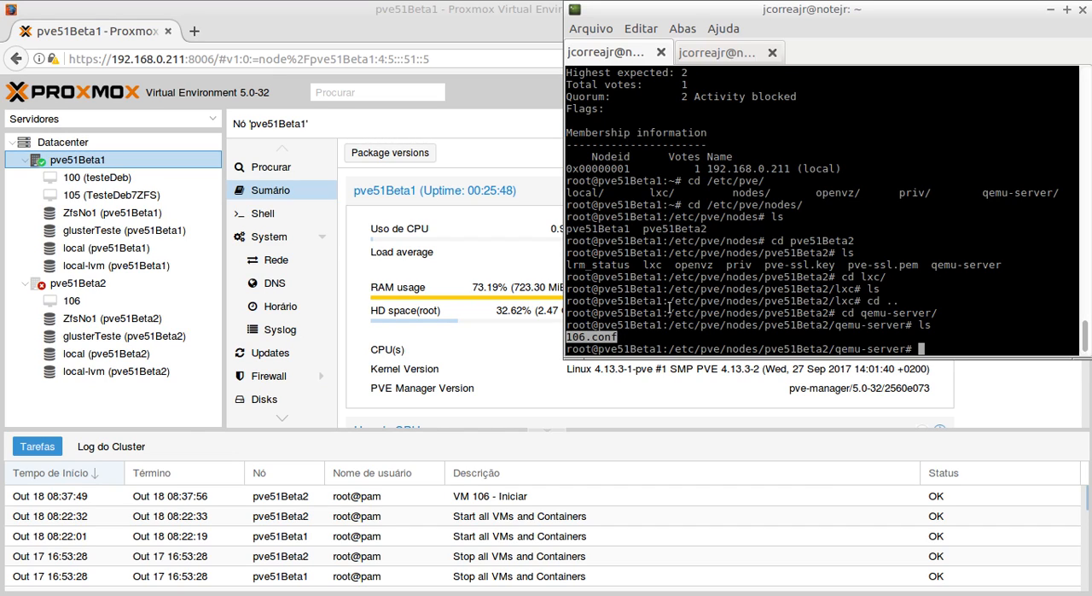
- Write an mv command for ./106.conf with the copied path /etc/pve/nodes/pve51Beta2/qemu-server as destination, in a repositioned and widened terminal window
{"action": "type", "text": "mv ./106"}
{"action": "key", "text": "Tab"}
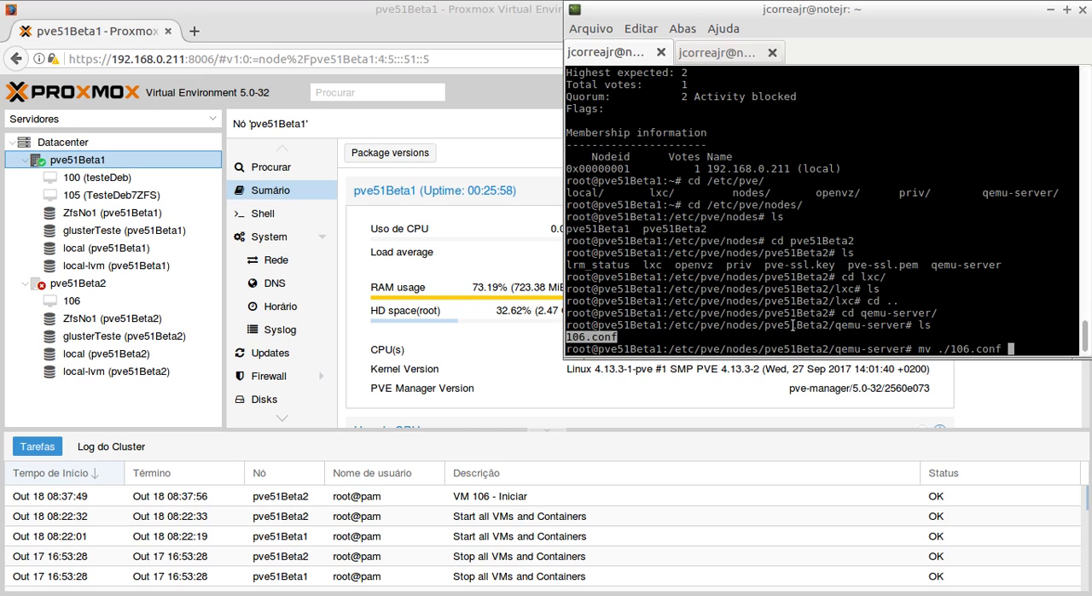
{"action": "left_click_drag", "start_coordinate": [785, 342], "coordinate": [832, 350]}
{"action": "left_click", "coordinate": [829, 349]}
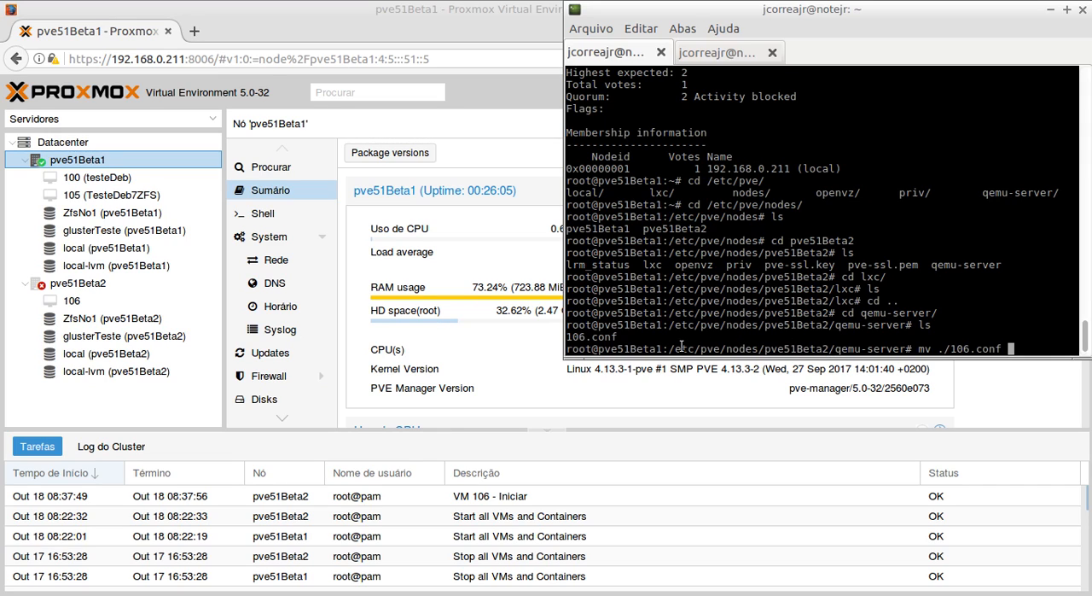
{"action": "mouse_move", "coordinate": [670, 349]}
{"action": "left_mouse_down"}
{"action": "mouse_move", "coordinate": [897, 344]}
{"action": "mouse_move", "coordinate": [668, 349]}
{"action": "left_mouse_up"}
{"action": "left_click", "coordinate": [901, 345]}
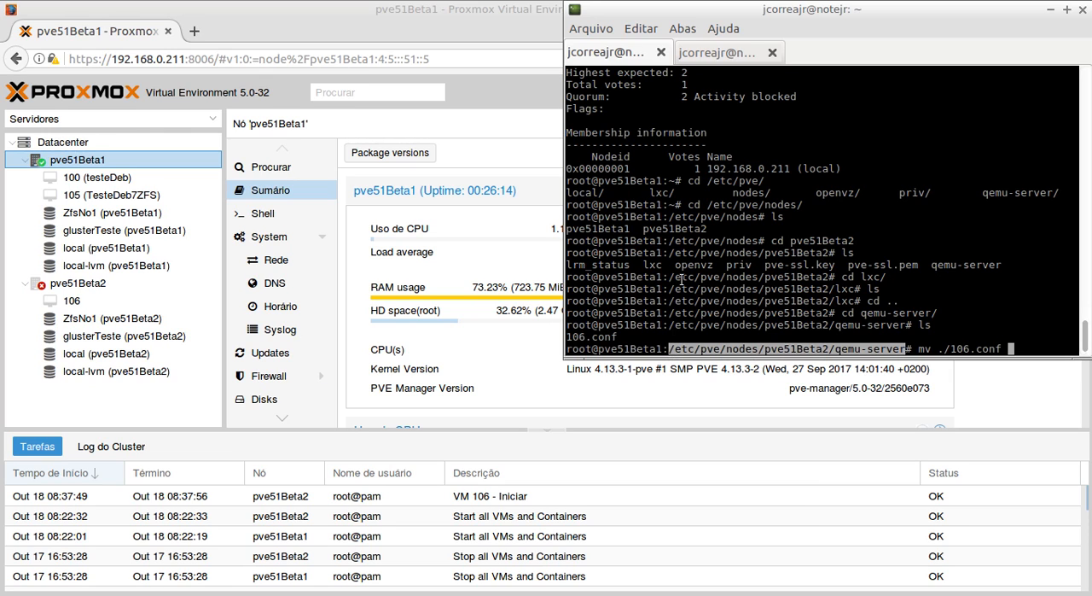
{"action": "left_click_drag", "start_coordinate": [838, 10], "coordinate": [299, 56]}
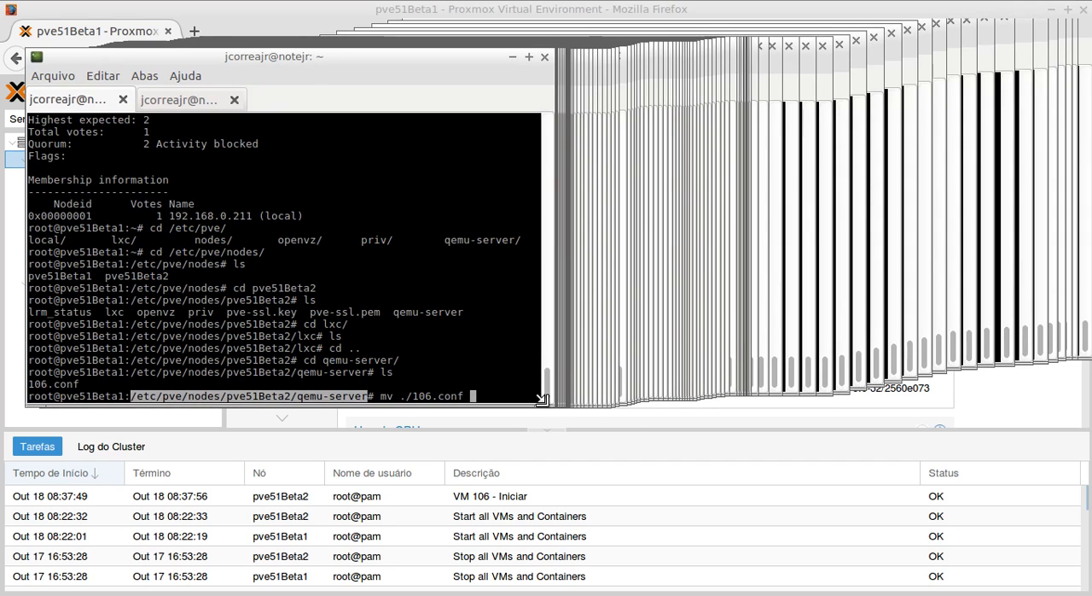
{"action": "left_click_drag", "start_coordinate": [553, 404], "coordinate": [1009, 466]}
{"action": "middle_click", "coordinate": [955, 370]}
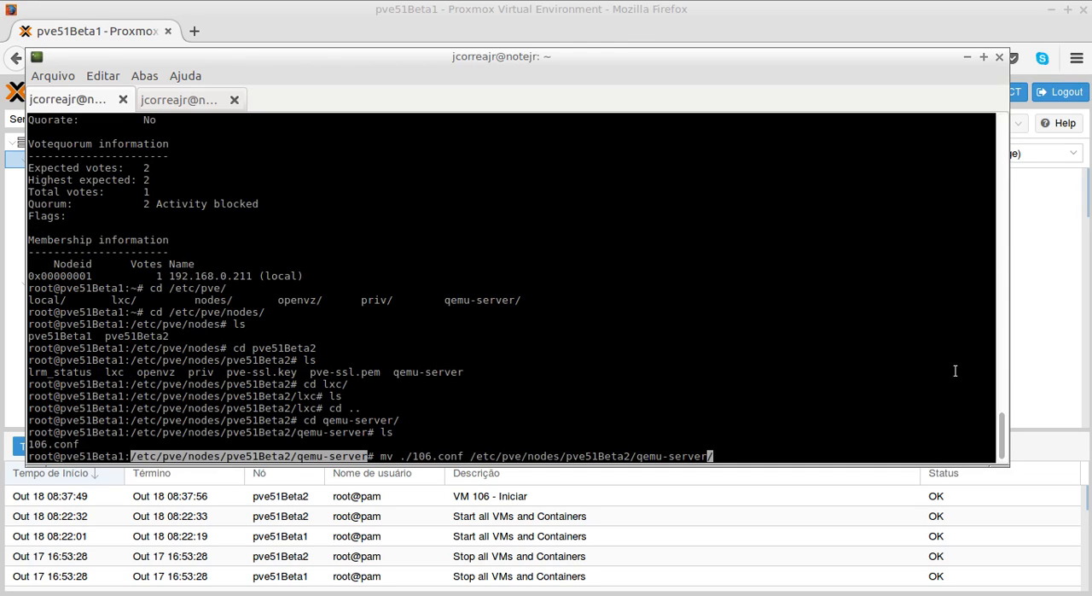
- Change the destination to /etc/pve/nodes/pve51Beta1/qemu-server/ and try to run the move of 106.conf
{"action": "type", "text": "/"}
{"action": "key", "text": "Left"}
{"action": "key", "text": "Left"}
{"action": "key", "text": "Left"}
{"action": "key", "text": "Left"}
{"action": "key", "text": "Left"}
{"action": "key", "text": "Left"}
{"action": "key", "text": "Left"}
{"action": "key", "text": "Left"}
{"action": "key", "text": "Left"}
{"action": "key", "text": "Left"}
{"action": "key", "text": "Left"}
{"action": "key", "text": "Left"}
{"action": "key", "text": "Left"}
{"action": "key", "text": "BackSpace"}
{"action": "type", "text": "1"}
{"action": "key", "text": "End"}
{"action": "left_click", "coordinate": [243, 454]}
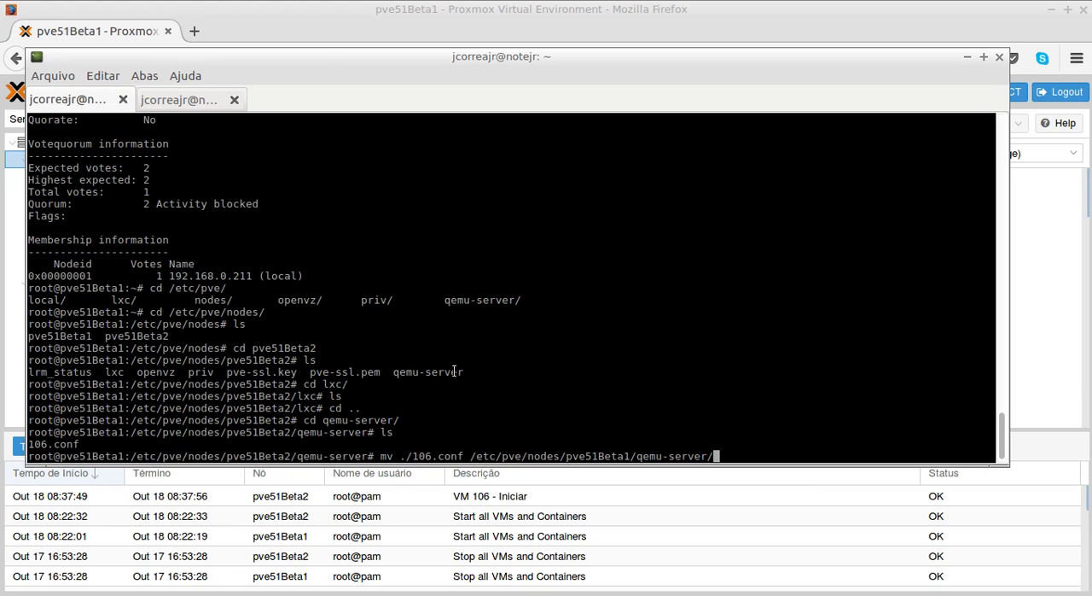
{"action": "key", "text": "Return"}
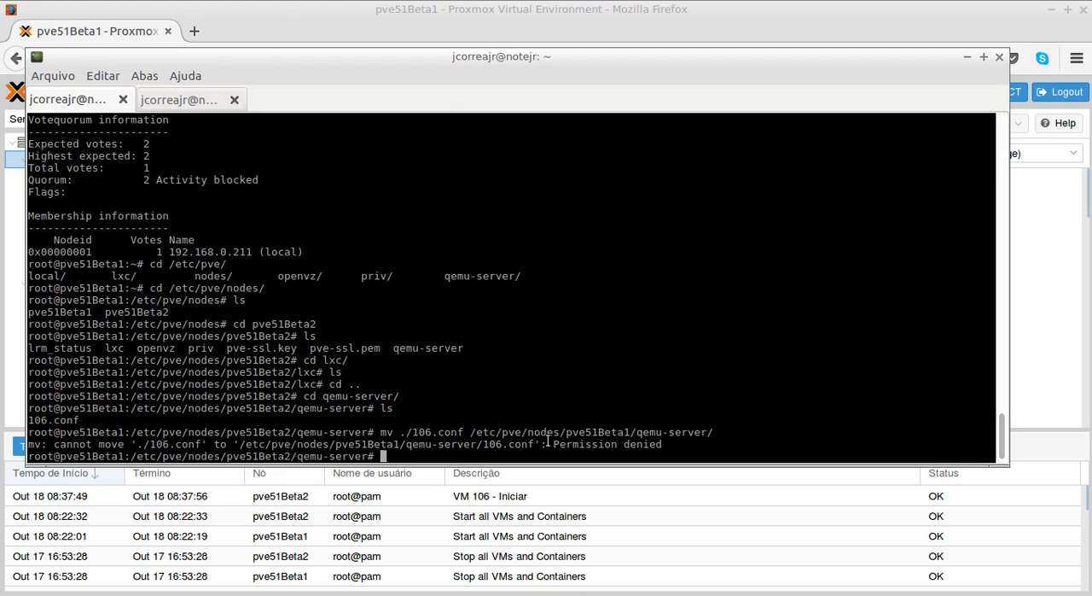
- Review the earlier quorum status output, and switch to the course PDF to highlight the pvecm expected 1 command
{"action": "scroll", "coordinate": [221, 271], "scroll_direction": "up", "scroll_amount": 4}
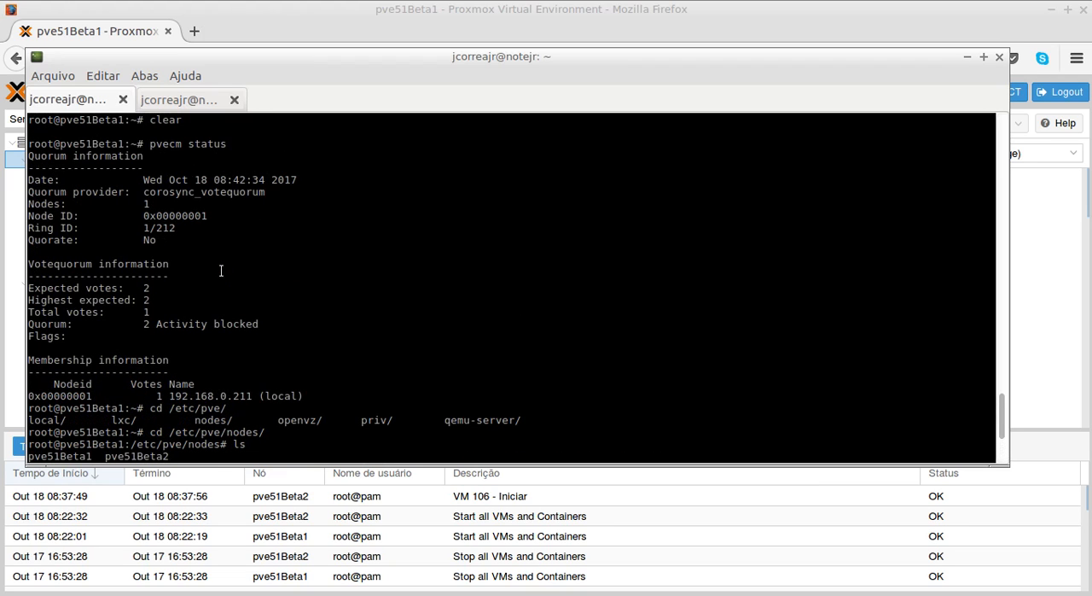
{"action": "scroll", "coordinate": [220, 270], "scroll_direction": "down", "scroll_amount": 3}
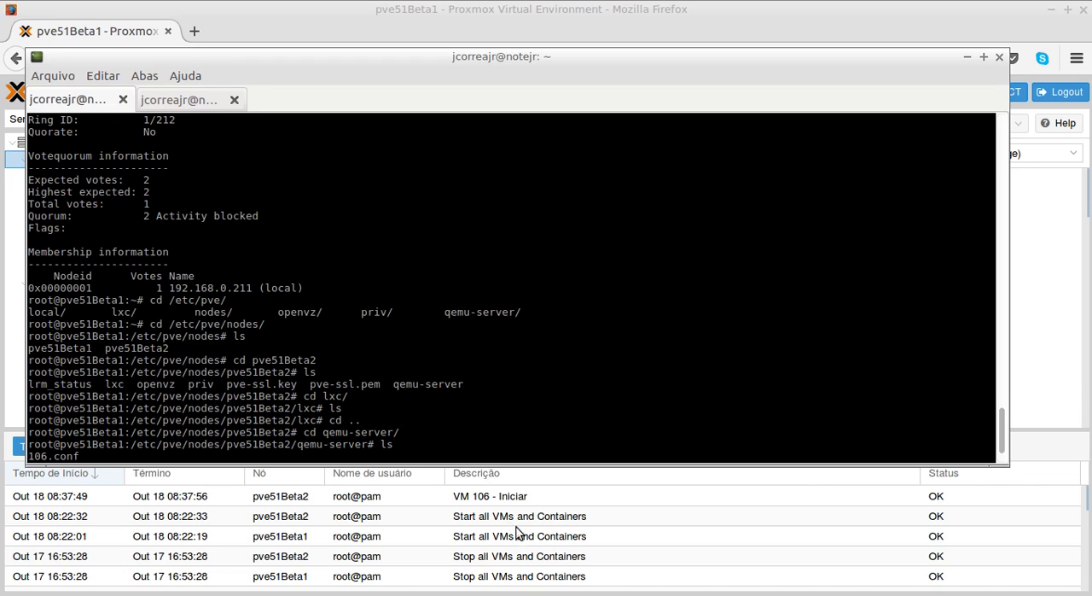
{"action": "key", "text": "alt+Tab"}
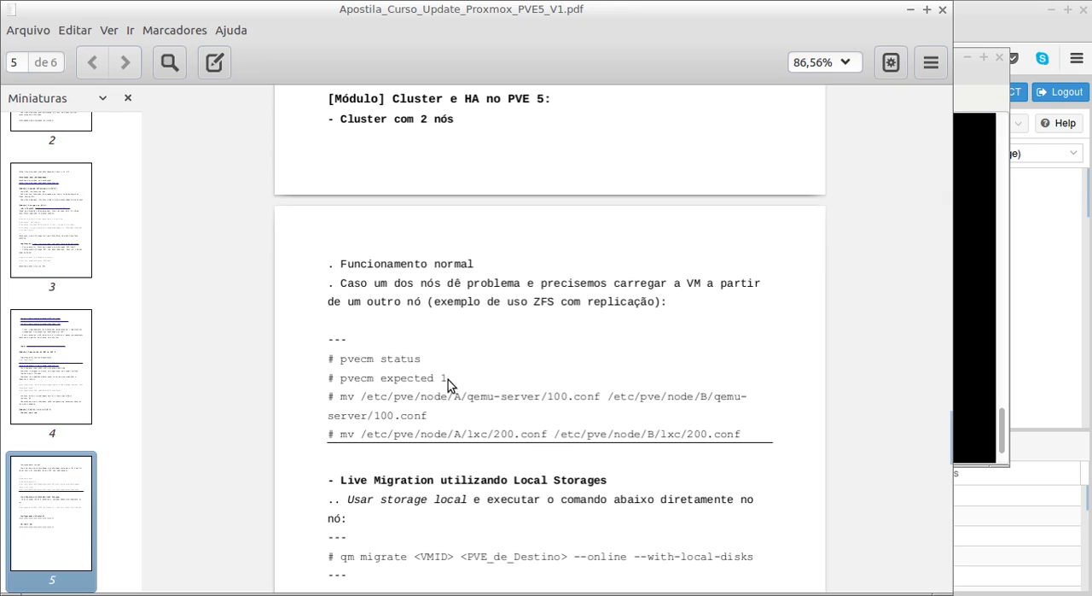
{"action": "left_click_drag", "start_coordinate": [445, 379], "coordinate": [341, 382]}
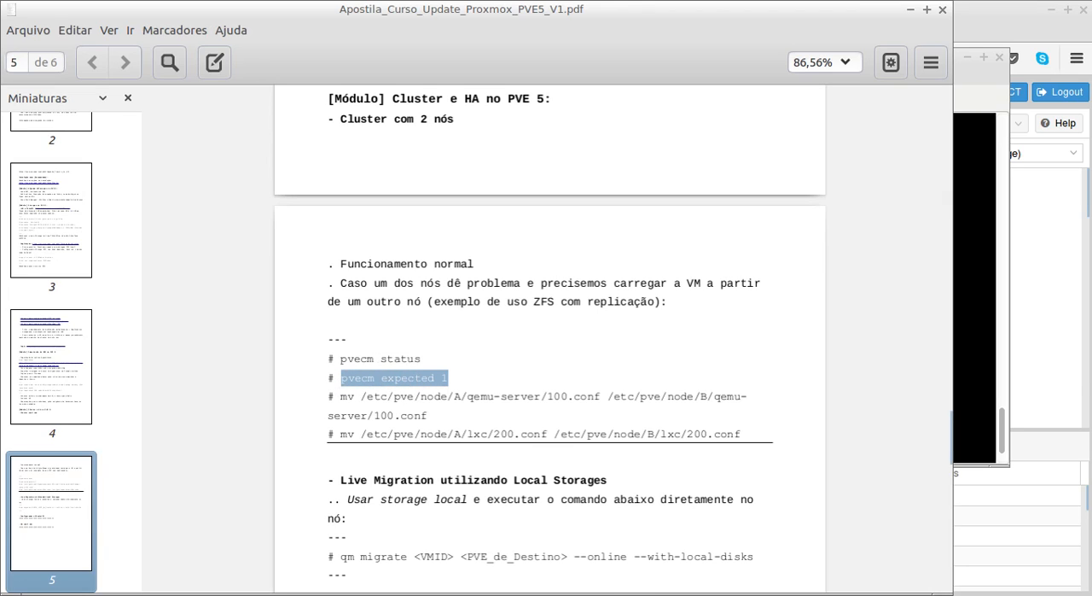
- Switch back to the terminal, place it beside the PDF's commands, and run pvecm expected 1
{"action": "left_click", "coordinate": [797, 594]}
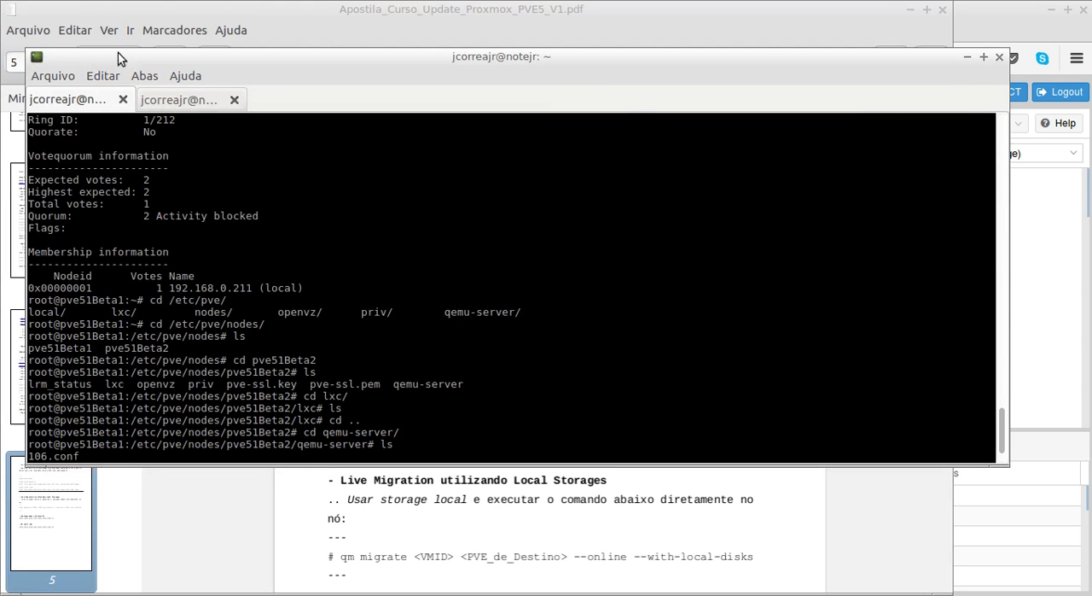
{"action": "left_click_drag", "start_coordinate": [120, 56], "coordinate": [562, 44]}
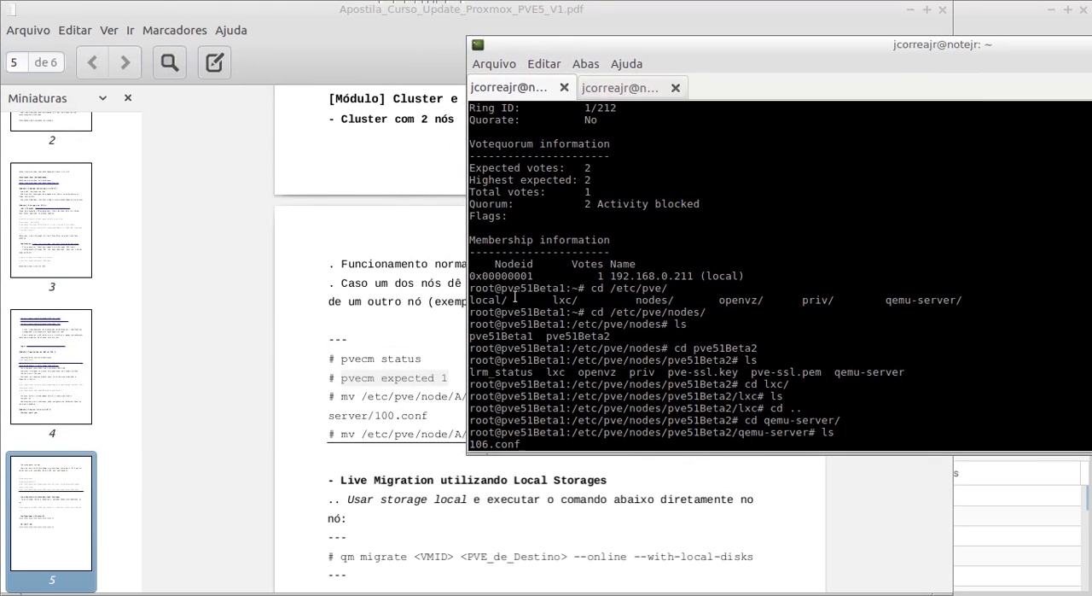
{"action": "scroll", "coordinate": [548, 336], "scroll_direction": "down", "scroll_amount": 1}
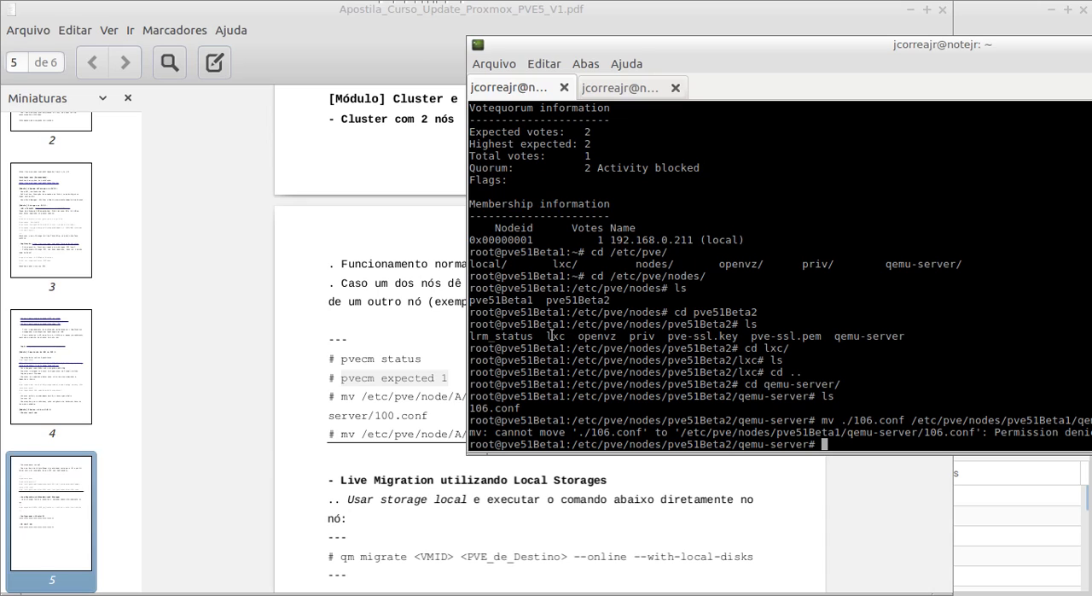
{"action": "type", "text": "pvecm expected 1"}
{"action": "key", "text": "Return"}
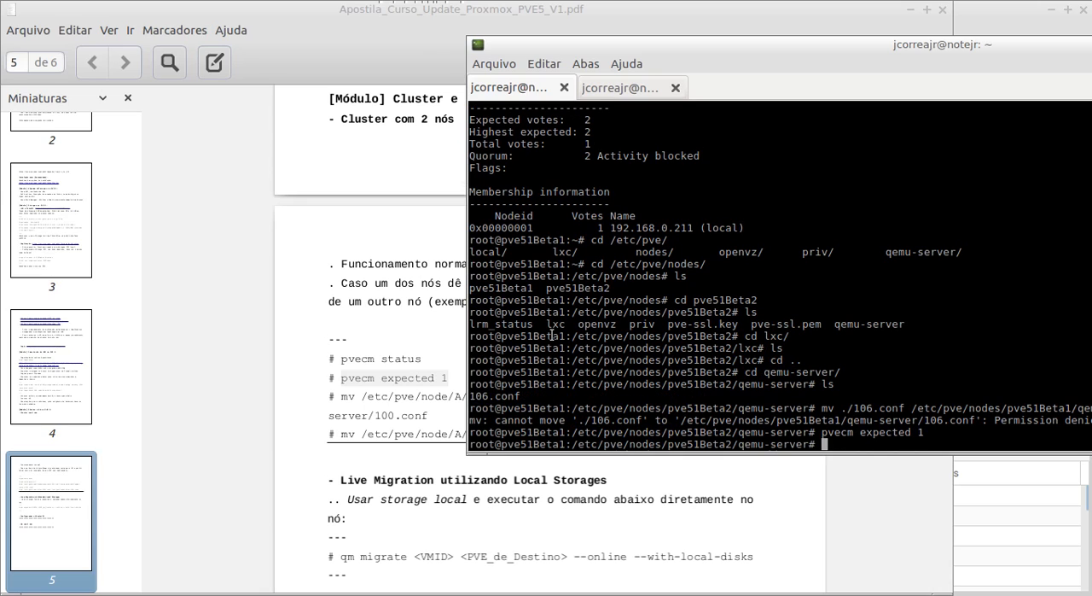
- Recall pvecm status from the command history and run it to check the cluster quorum again
{"action": "key", "text": "Up"}
{"action": "key", "text": "Up"}
{"action": "key", "text": "Up"}
{"action": "key", "text": "Up"}
{"action": "key", "text": "Up"}
{"action": "key", "text": "Up"}
{"action": "key", "text": "Up"}
{"action": "key", "text": "Up"}
{"action": "key", "text": "Up"}
{"action": "key", "text": "Up"}
{"action": "key", "text": "Up"}
{"action": "key", "text": "Up"}
{"action": "key", "text": "Up"}
{"action": "key", "text": "Down"}
{"action": "key", "text": "Return"}
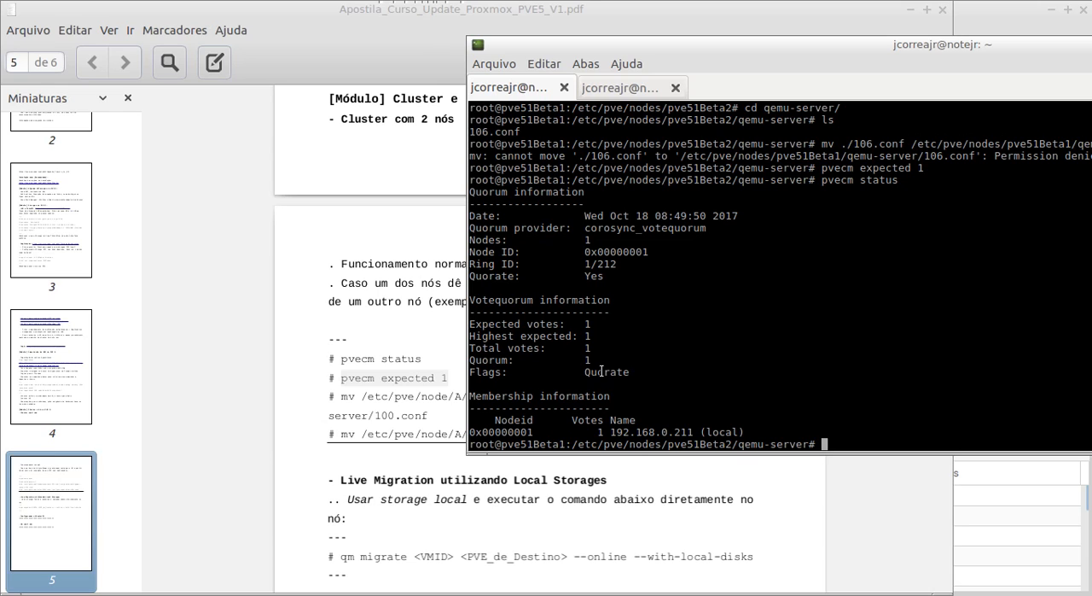
- Run the recalled mv command again to move 106.conf into /etc/pve/nodes/pve51Beta1/qemu-server/
{"action": "key", "text": "Up"}
{"action": "key", "text": "Up"}
{"action": "key", "text": "Up"}
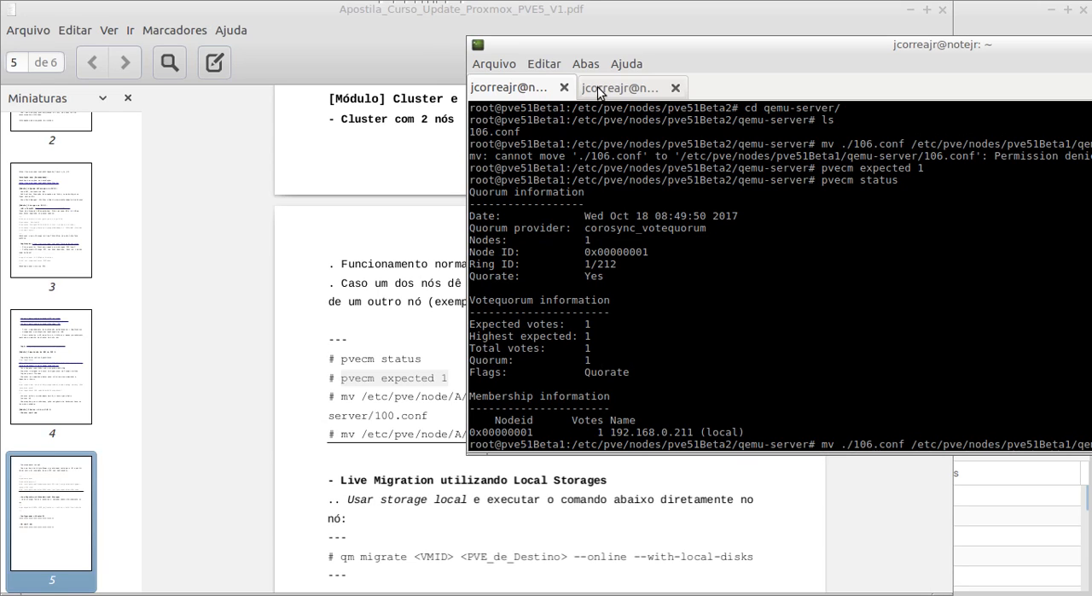
{"action": "left_click_drag", "start_coordinate": [679, 47], "coordinate": [342, 56]}
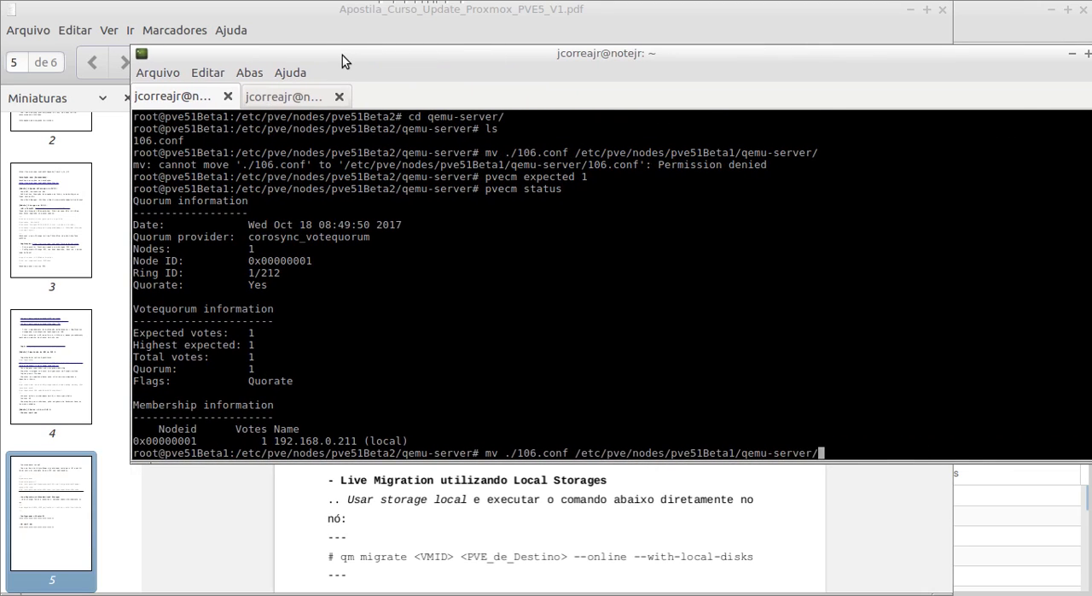
{"action": "key", "text": "Return"}
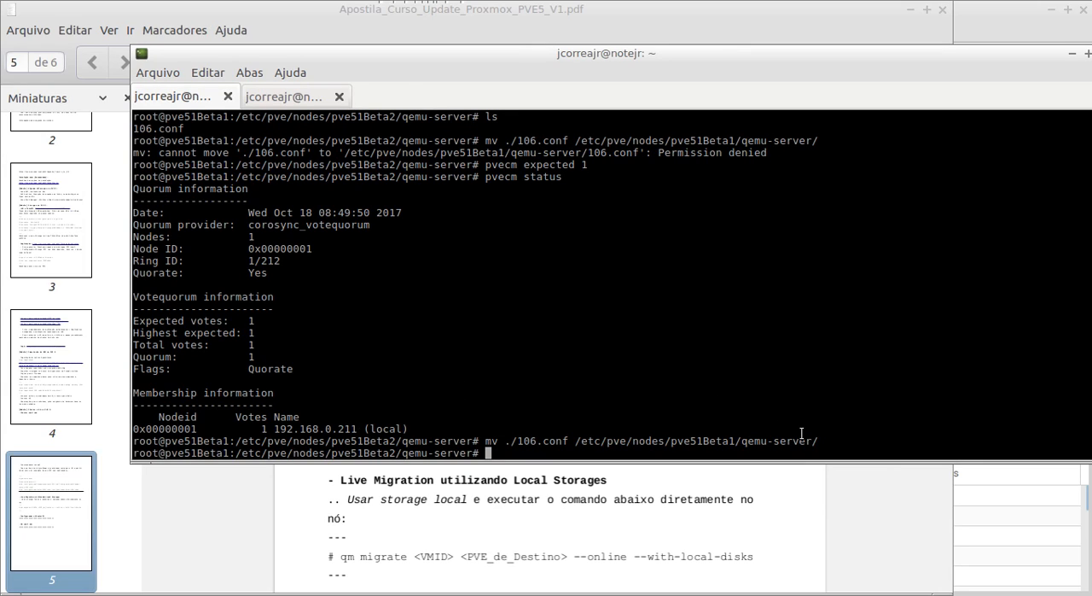
- Switch to the Proxmox web interface and show virtual machine 106's hardware, selecting its scsi0 hard disk
{"action": "left_click", "coordinate": [333, 595]}
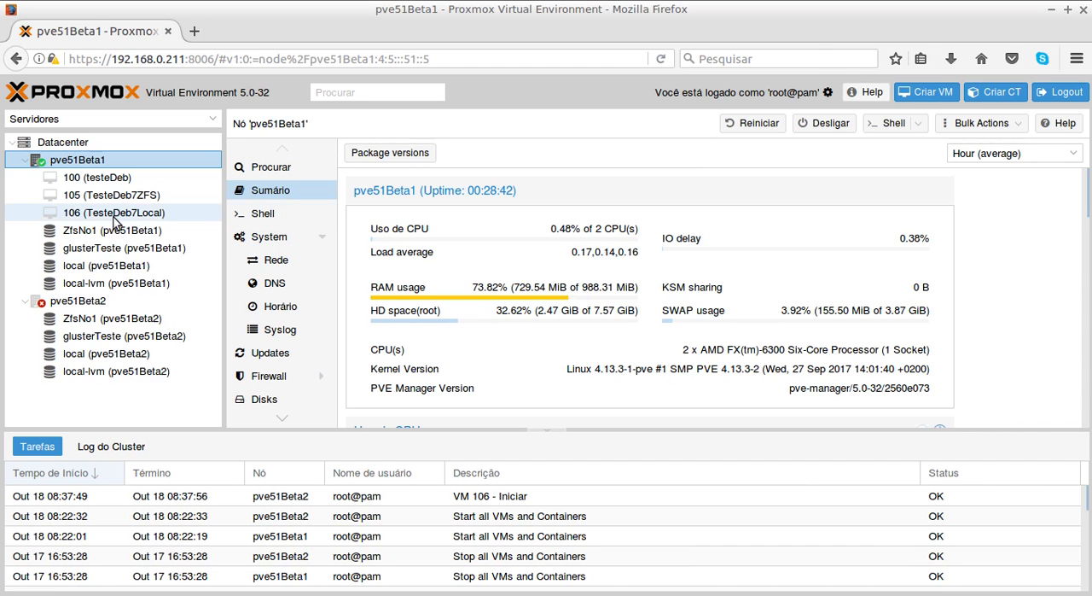
{"action": "left_click", "coordinate": [92, 218]}
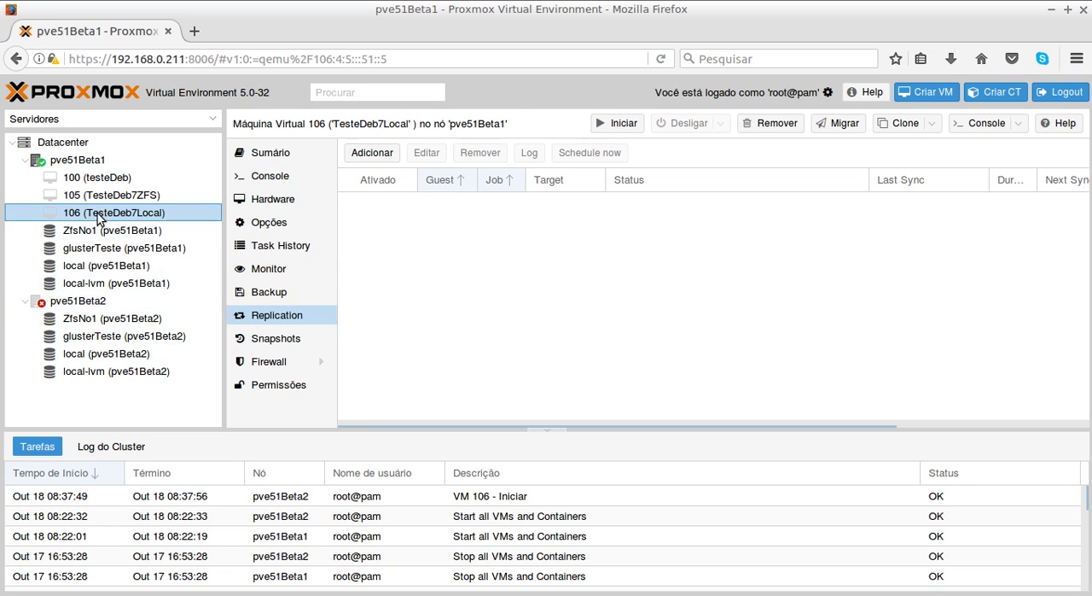
{"action": "left_click", "coordinate": [246, 213]}
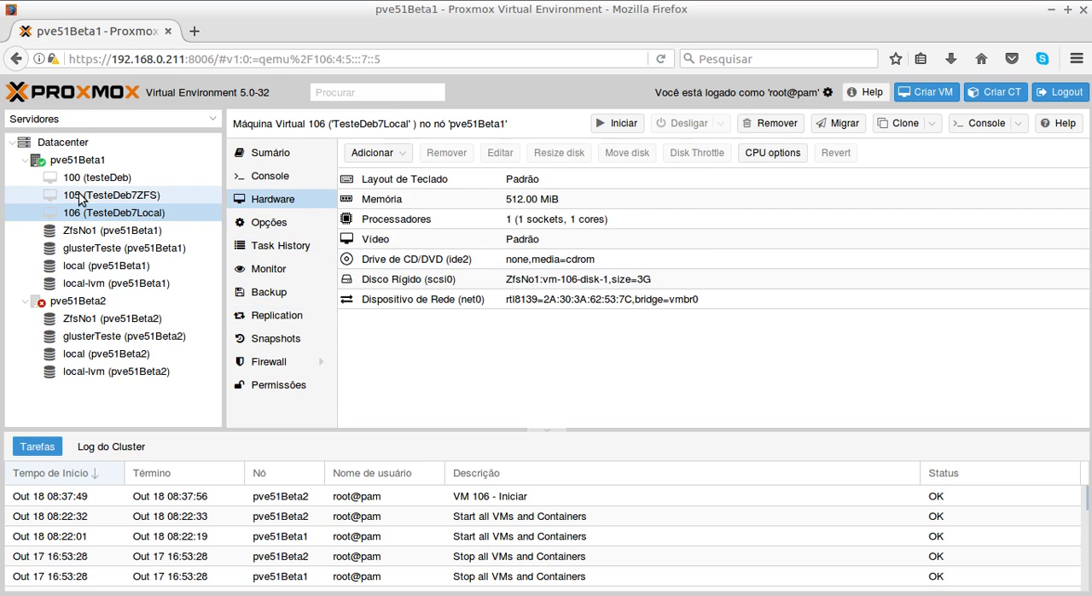
{"action": "left_click", "coordinate": [451, 282]}
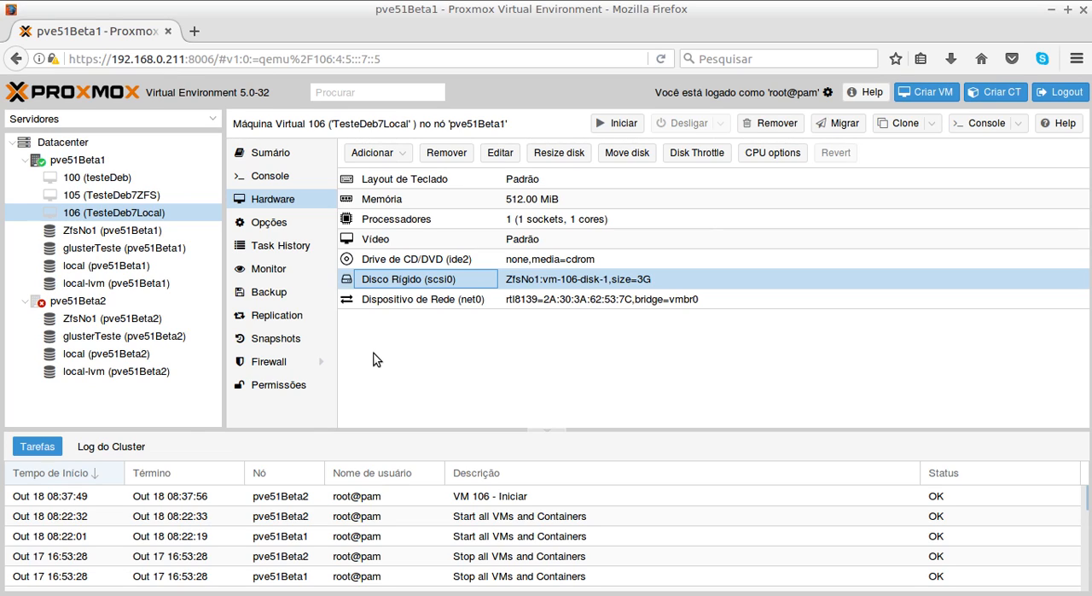
- Start virtual machine 106 on pve51Beta1, view its console, and return to the main Proxmox window
{"action": "left_click", "coordinate": [619, 128]}
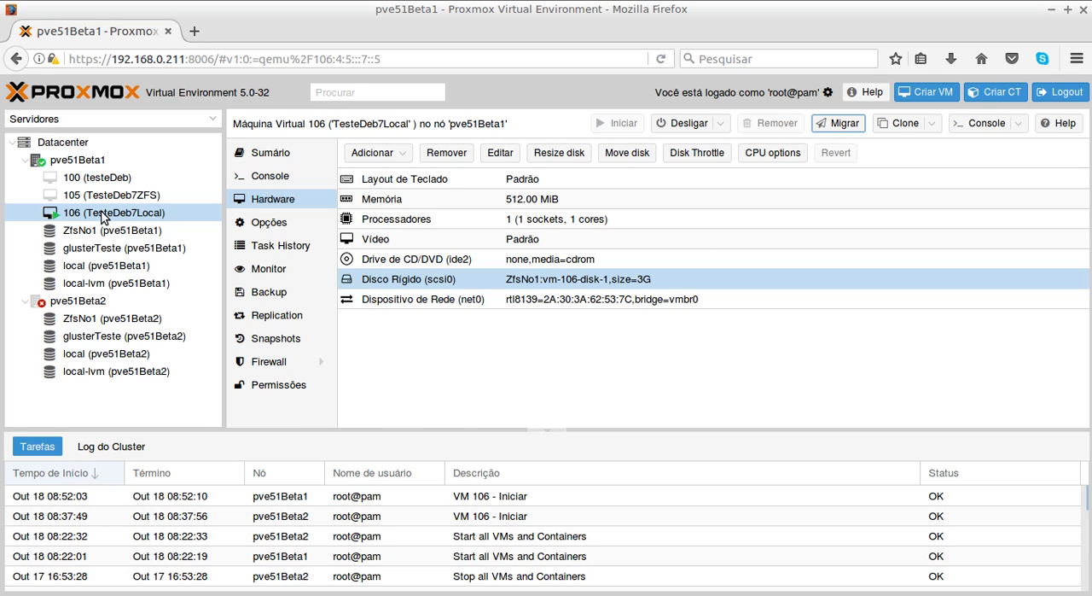
{"action": "left_click", "coordinate": [966, 126]}
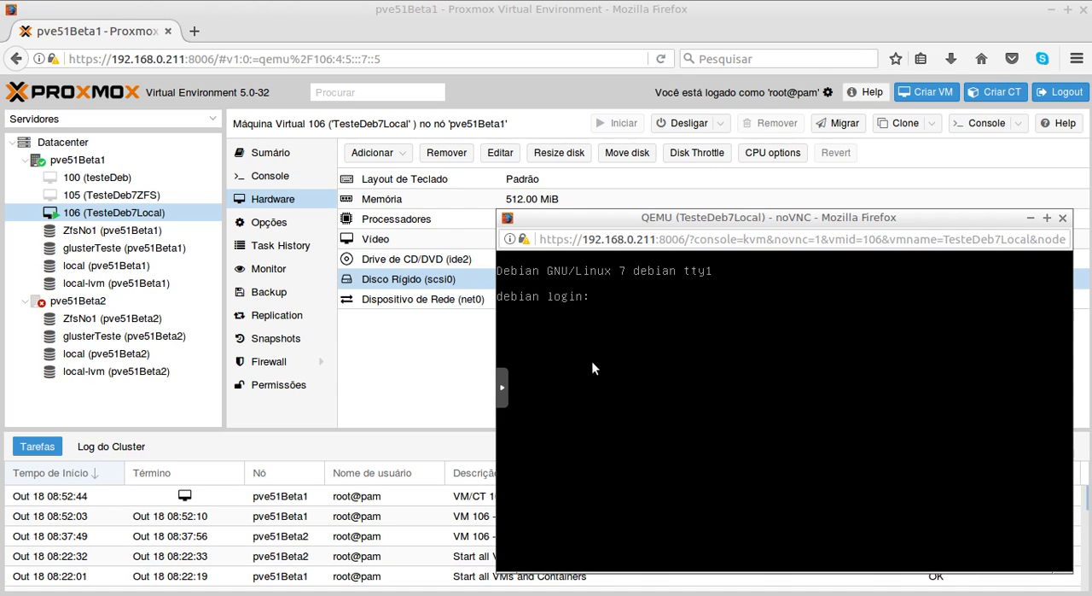
{"action": "left_click", "coordinate": [385, 5]}
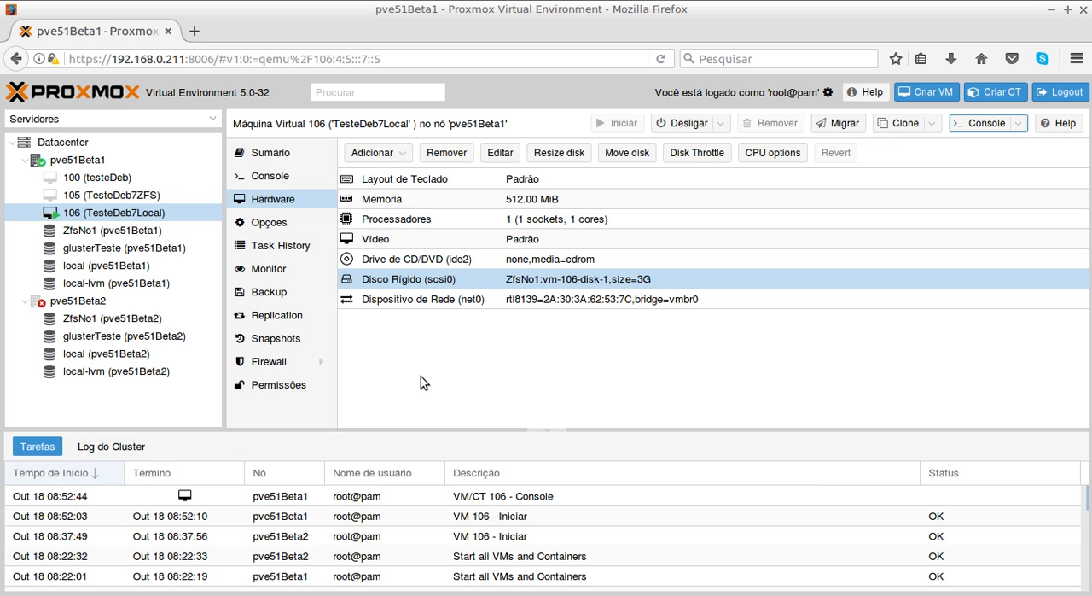
- Switch to the course PDF and review the pvecm expected 1 command in the two-node cluster section
{"action": "left_click", "coordinate": [597, 594]}
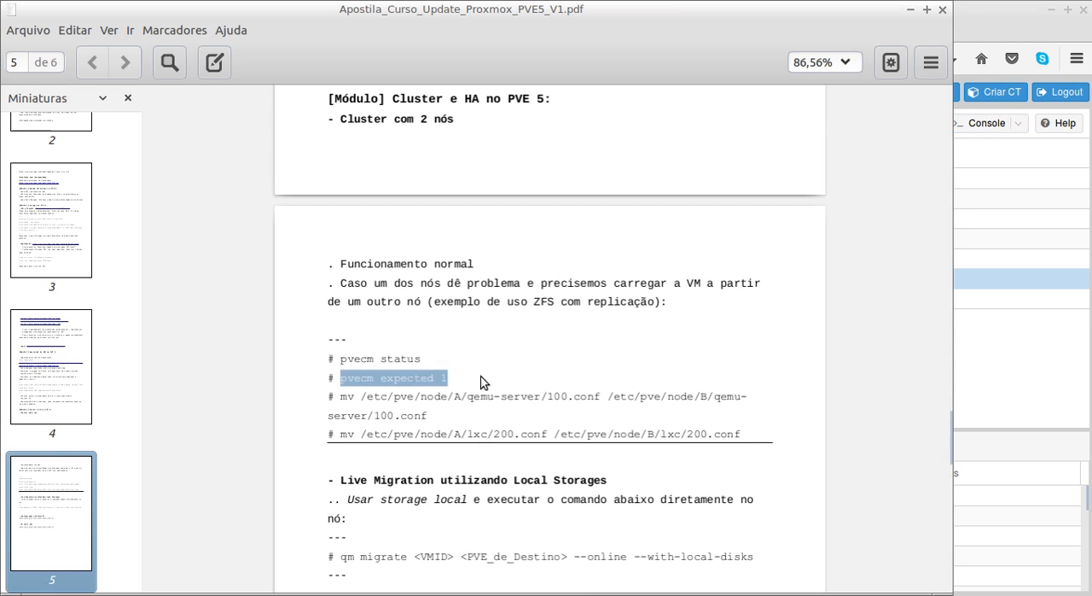
{"action": "left_click", "coordinate": [474, 360]}
{"action": "left_click_drag", "start_coordinate": [341, 378], "coordinate": [449, 382]}
{"action": "left_click", "coordinate": [449, 381]}
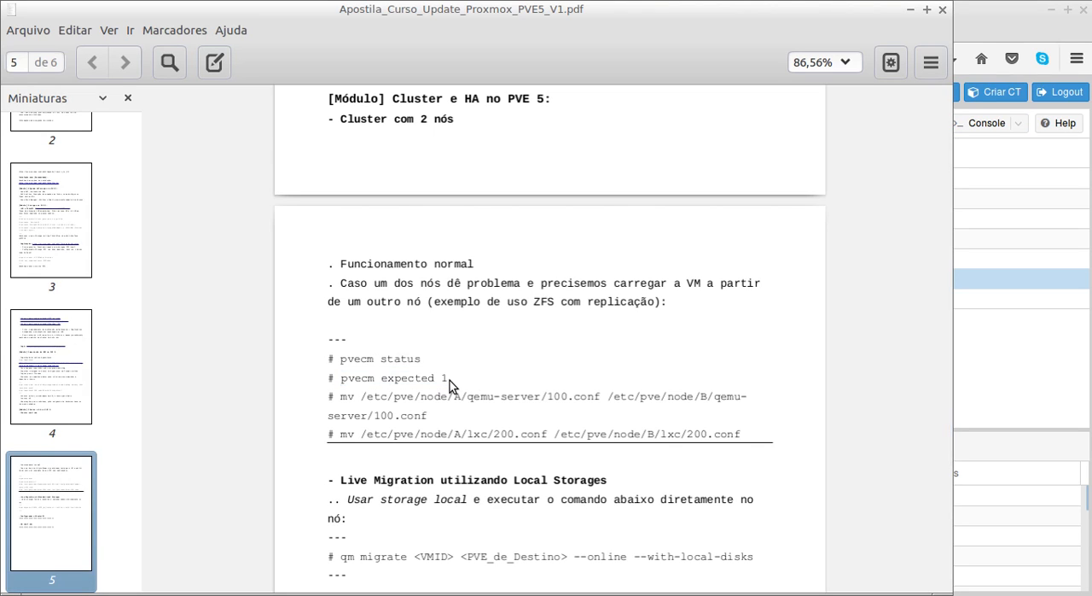
{"action": "left_click_drag", "start_coordinate": [448, 381], "coordinate": [341, 384]}
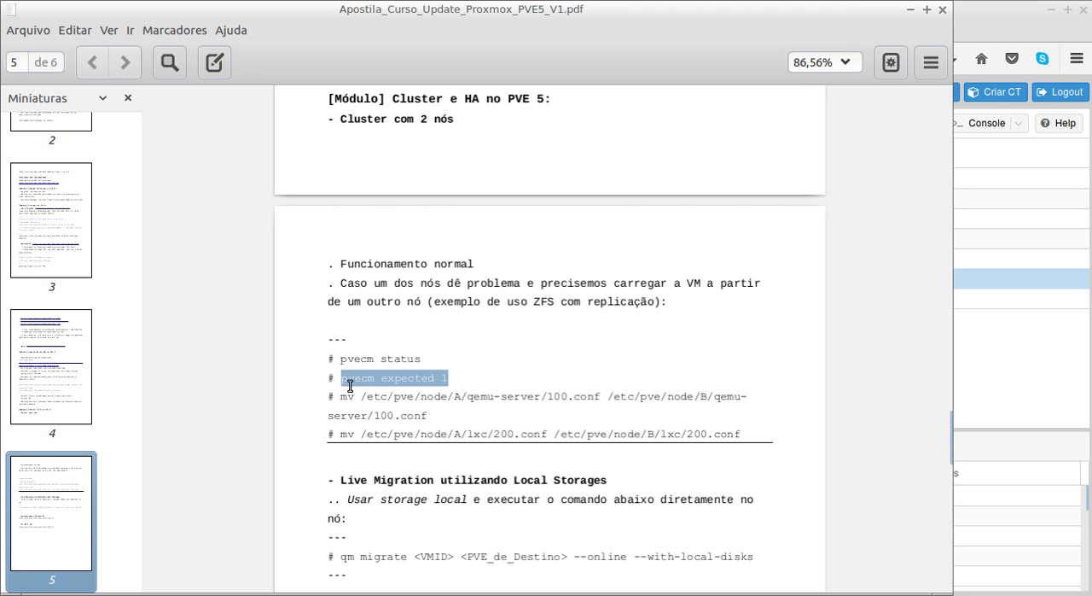
{"action": "left_click", "coordinate": [467, 379]}
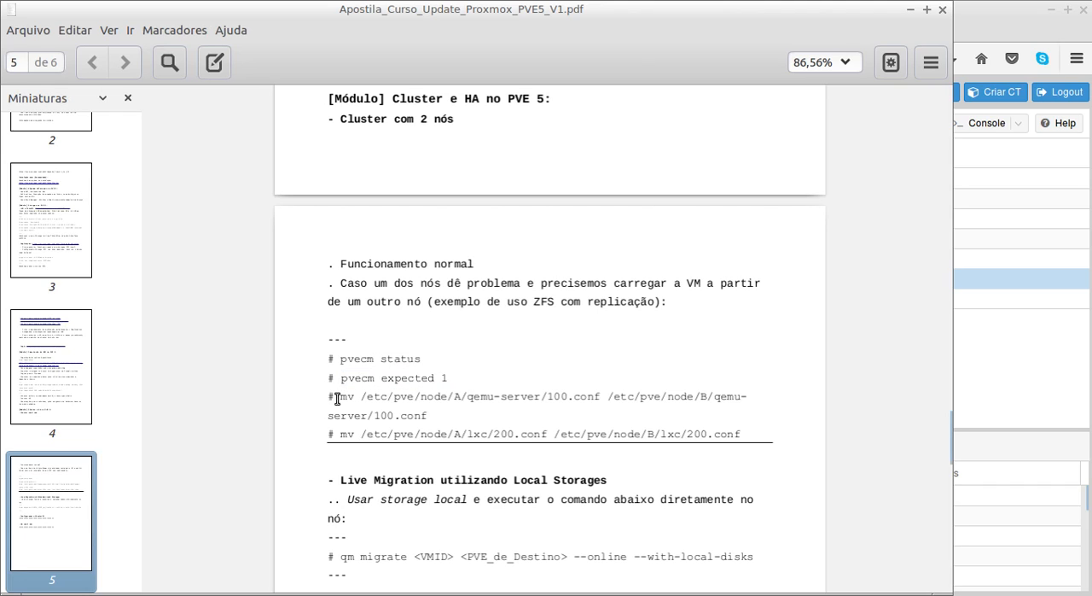
- Examine the qemu-server mv command in the PDF, including its 100.conf file, source node A and destination node B
{"action": "left_click_drag", "start_coordinate": [339, 397], "coordinate": [600, 400]}
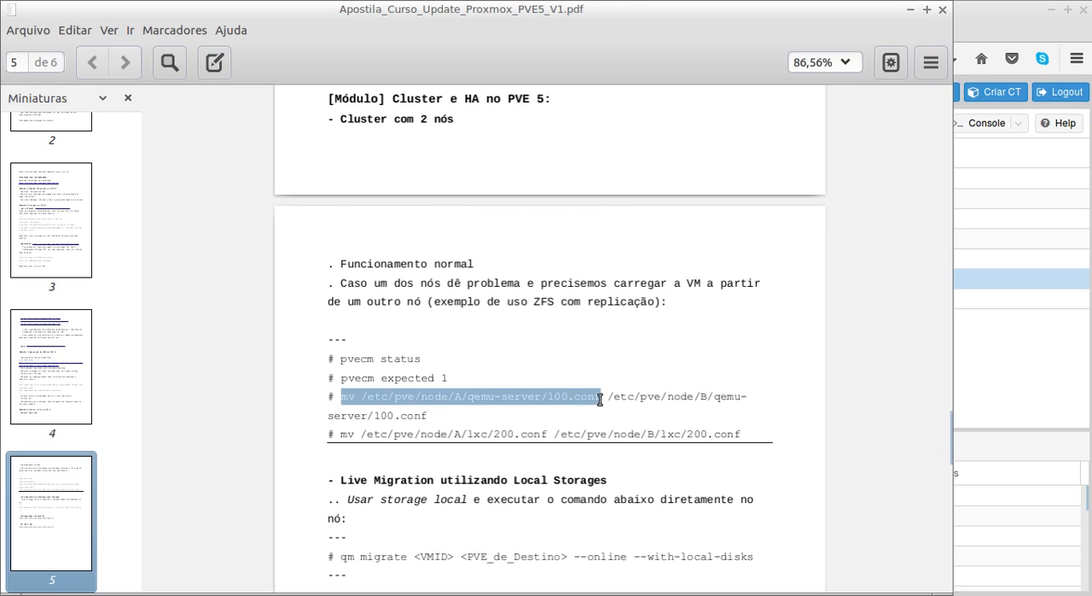
{"action": "left_click", "coordinate": [567, 379]}
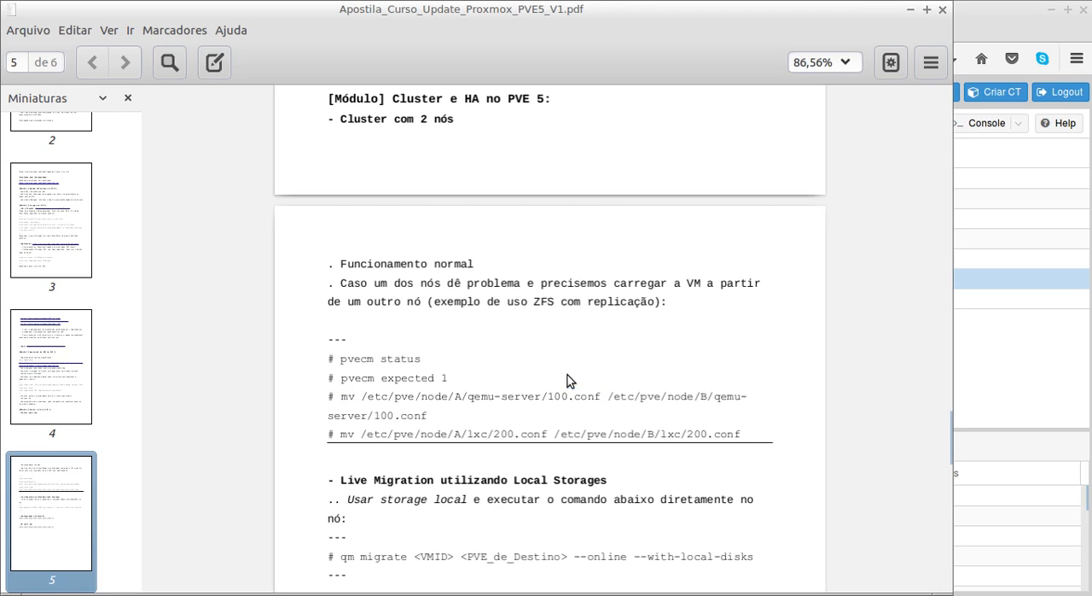
{"action": "left_click_drag", "start_coordinate": [549, 398], "coordinate": [569, 398]}
{"action": "left_click", "coordinate": [570, 397]}
{"action": "left_click_drag", "start_coordinate": [397, 399], "coordinate": [414, 398]}
{"action": "double_click", "coordinate": [459, 396]}
{"action": "double_click", "coordinate": [702, 396]}
{"action": "double_click", "coordinate": [418, 395]}
{"action": "left_click", "coordinate": [418, 396]}
- Switch to the terminal to compare the nodes part of the prompt path with the PDF command, and return to the PDF
{"action": "key", "text": "alt+Tab"}
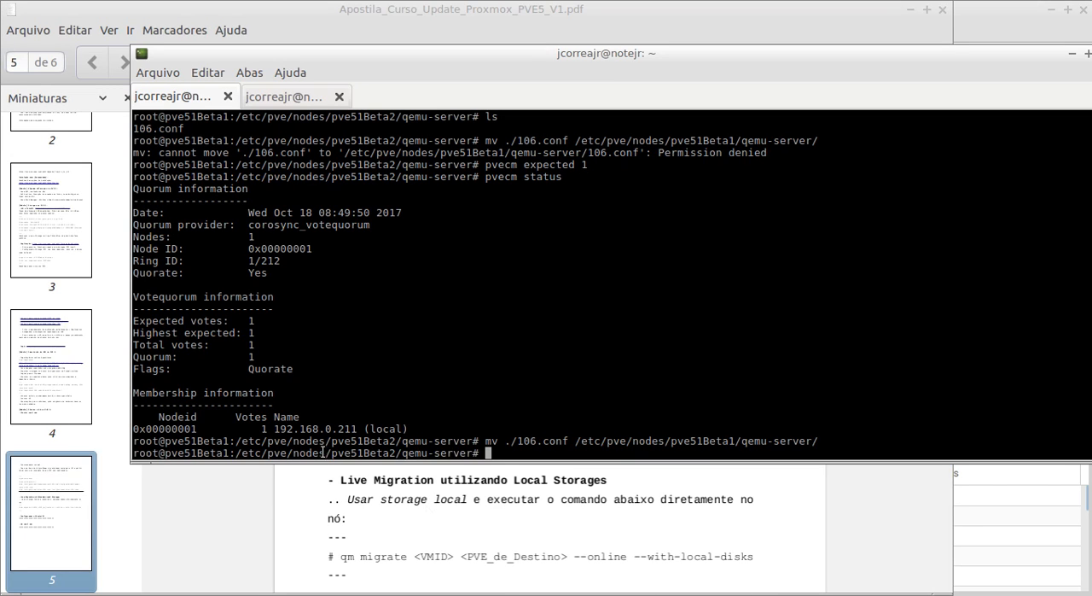
{"action": "left_click_drag", "start_coordinate": [326, 453], "coordinate": [313, 452]}
{"action": "key", "text": "alt+Tab"}
{"action": "key", "text": "alt+Tab"}
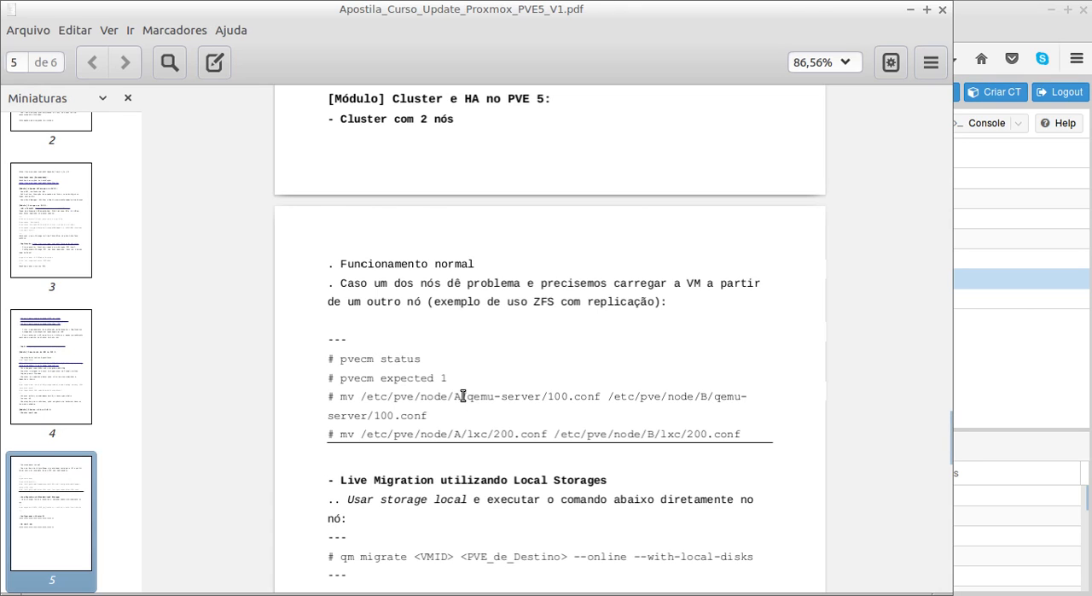
- Highlight the qemu-server folder and the 100.conf file in the PDF's mv command, and switch back to the Proxmox web interface
{"action": "left_click_drag", "start_coordinate": [468, 396], "coordinate": [538, 398]}
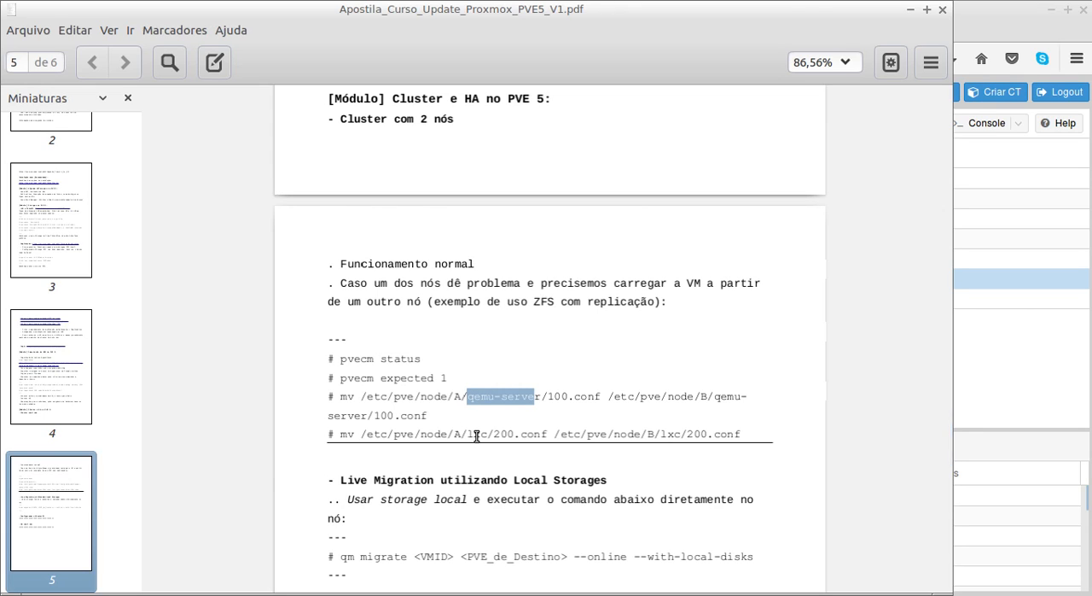
{"action": "left_click", "coordinate": [556, 396]}
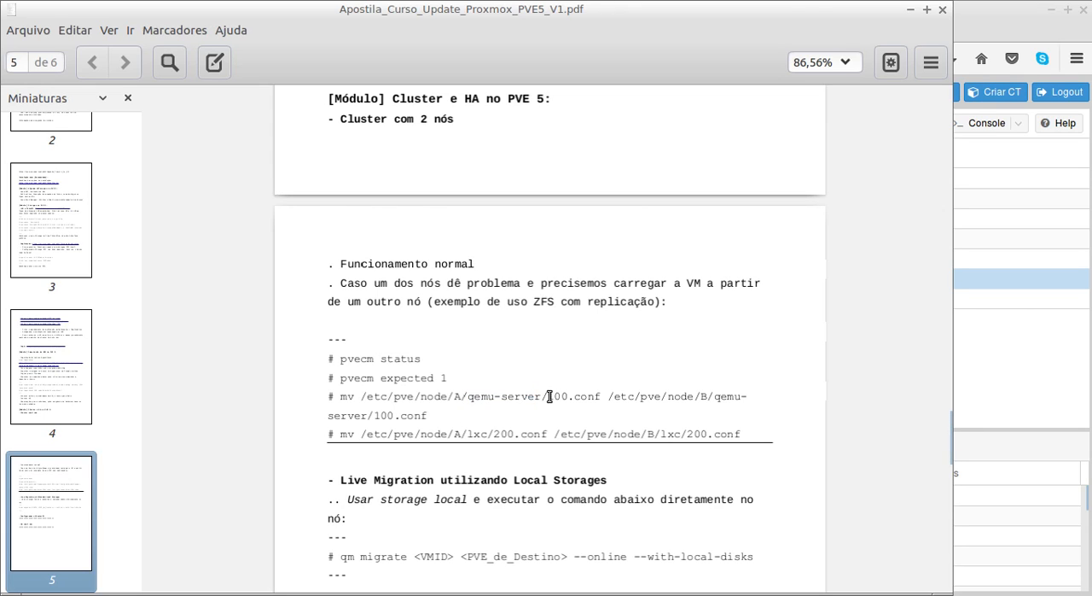
{"action": "left_click_drag", "start_coordinate": [550, 396], "coordinate": [601, 396]}
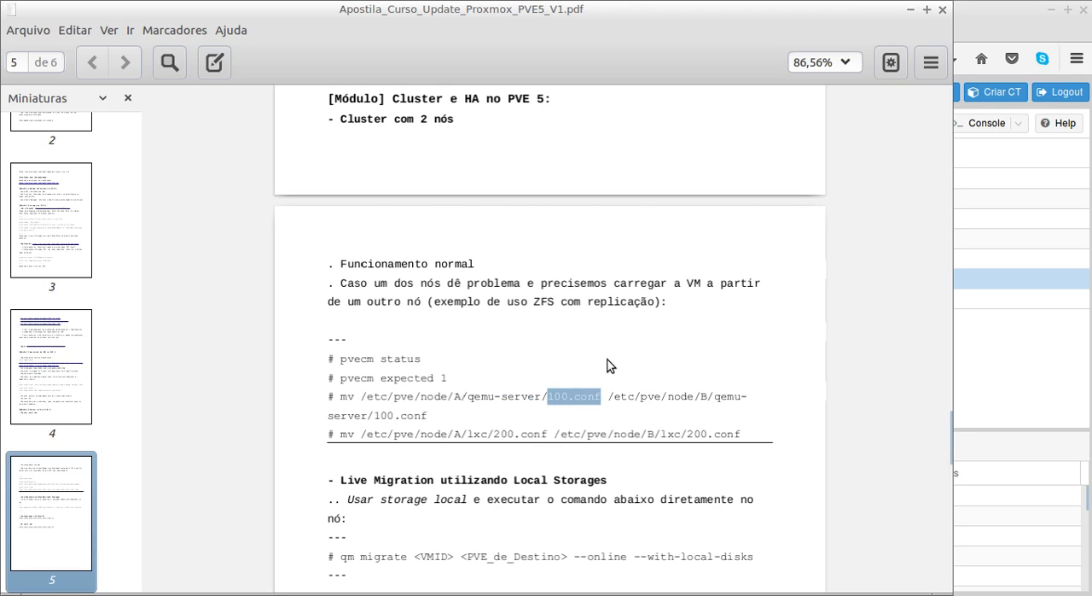
{"action": "left_click", "coordinate": [590, 398]}
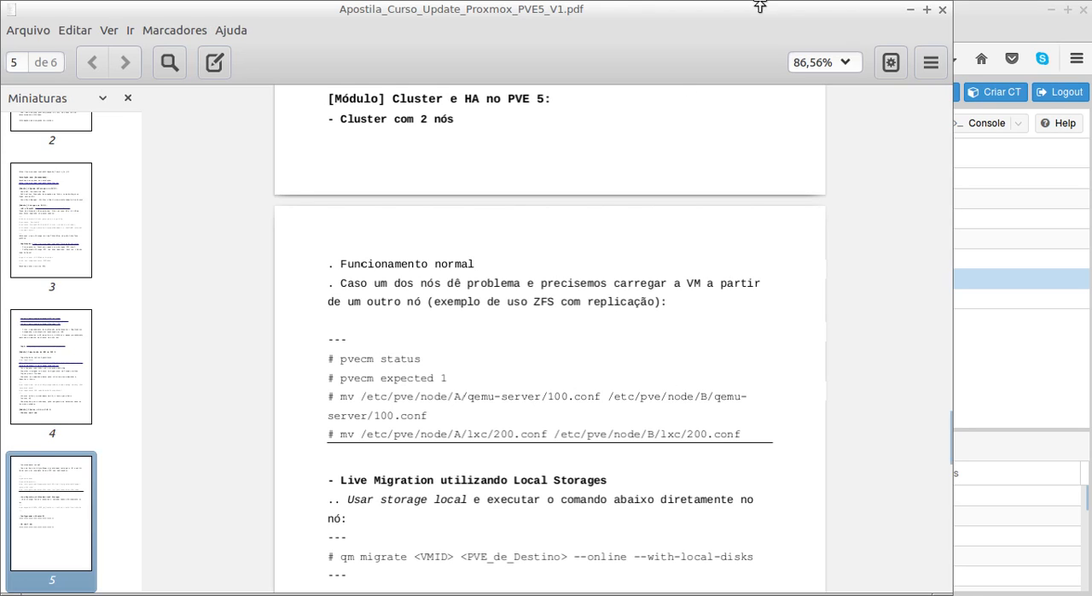
{"action": "left_click", "coordinate": [1012, 9]}
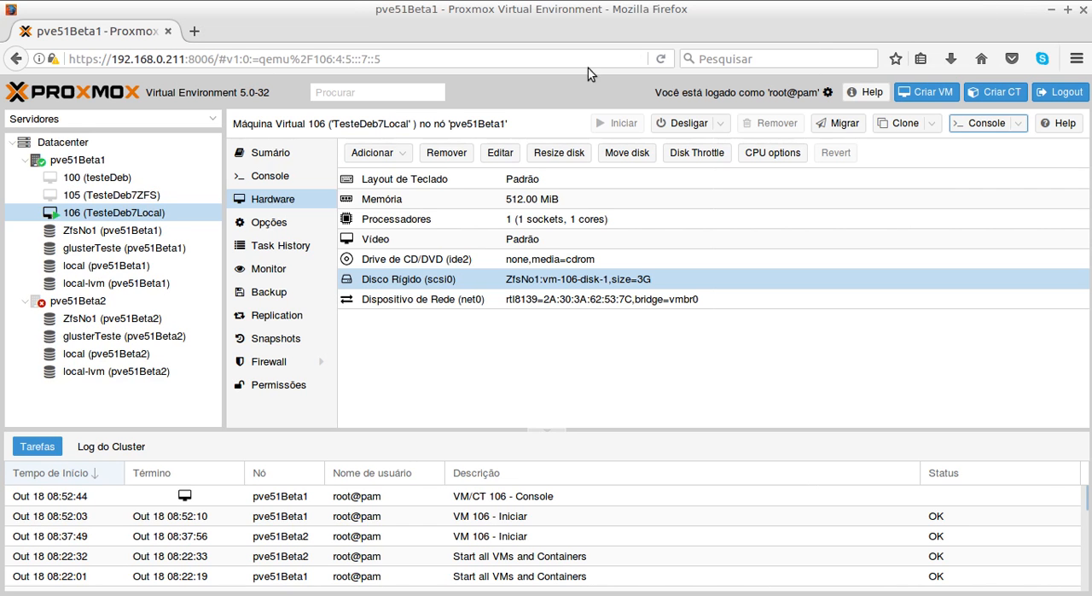
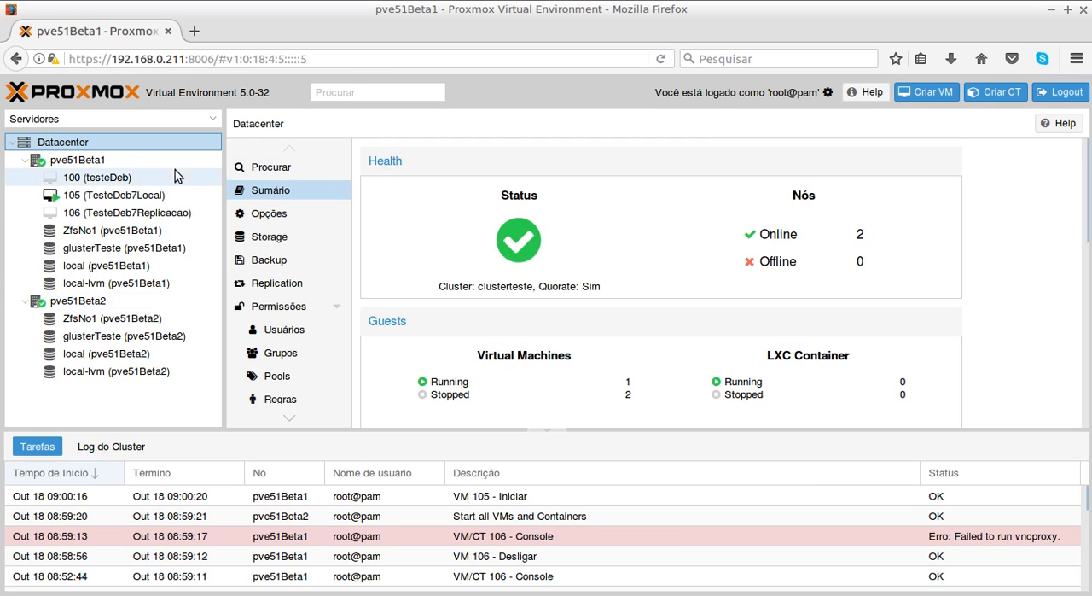
- Display the hardware of VM 105 (TesteDeb7Local) on pve51Beta1 and open its console
{"action": "left_click", "coordinate": [109, 201]}
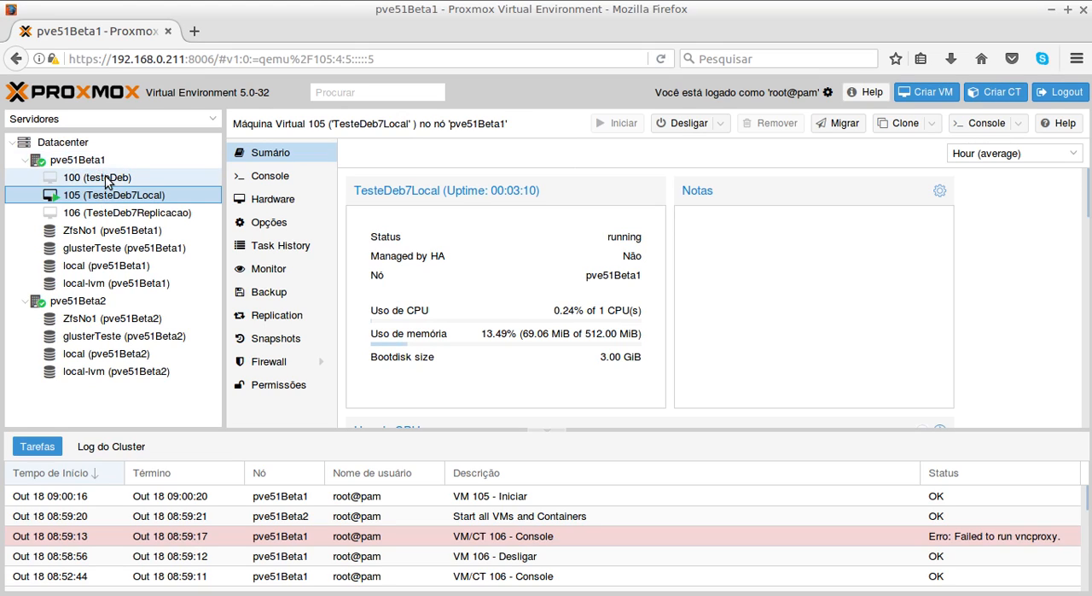
{"action": "left_click", "coordinate": [273, 203]}
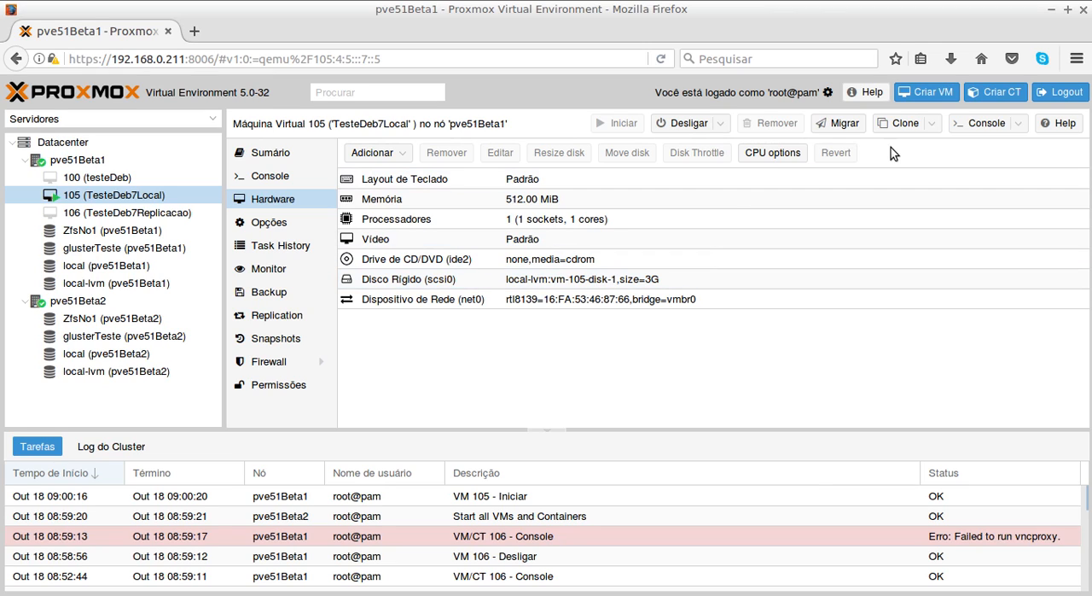
{"action": "left_click", "coordinate": [981, 125]}
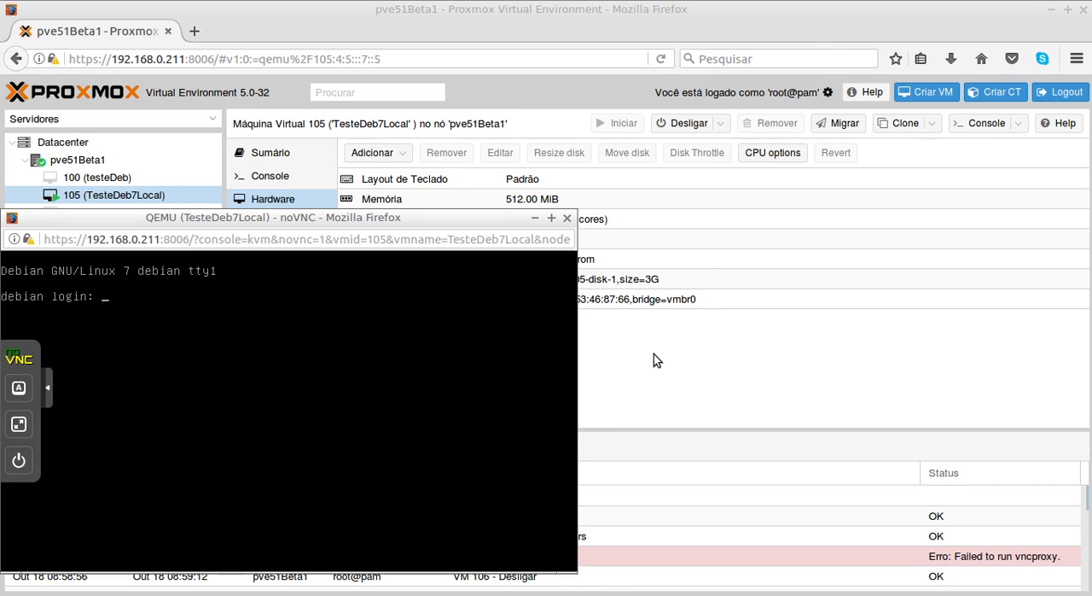
- Log in to the Debian guest in VM 105's console as root with the account password
{"action": "type", "text": "root"}
{"action": "key", "text": "Return"}
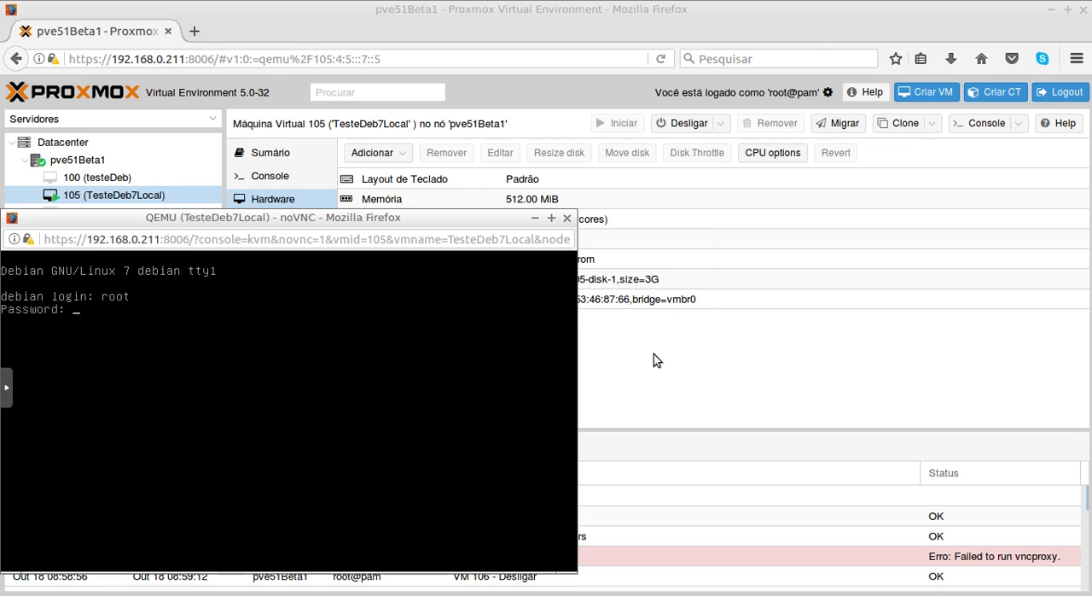
{"action": "key", "text": "Return"}
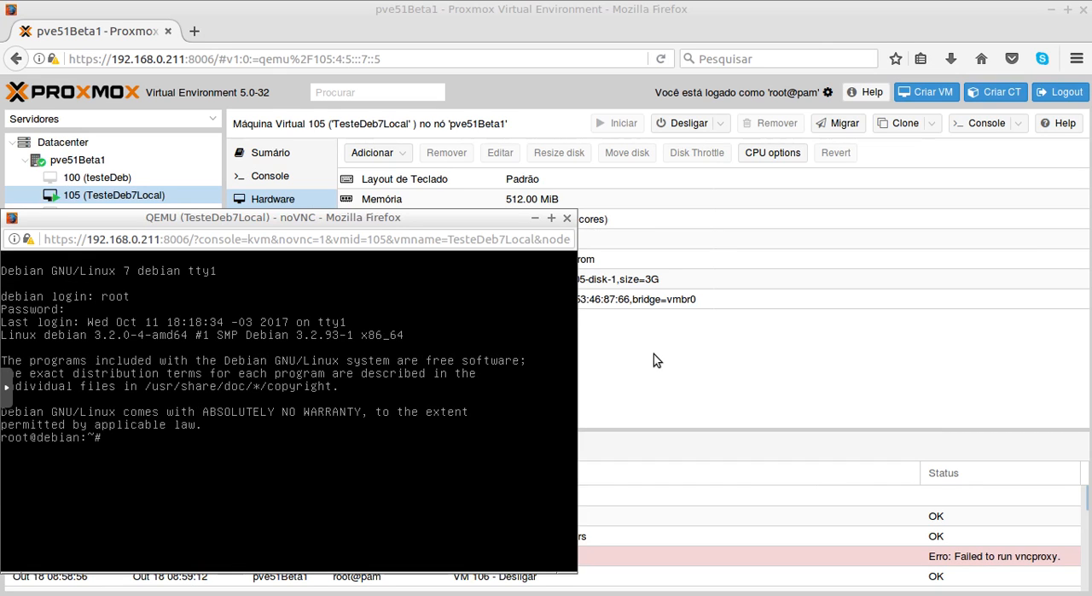
- Run ifconfig in VM 105 to look up its eth0 address, and close the console window
{"action": "type", "text": "ifconfig"}
{"action": "key", "text": "Return"}
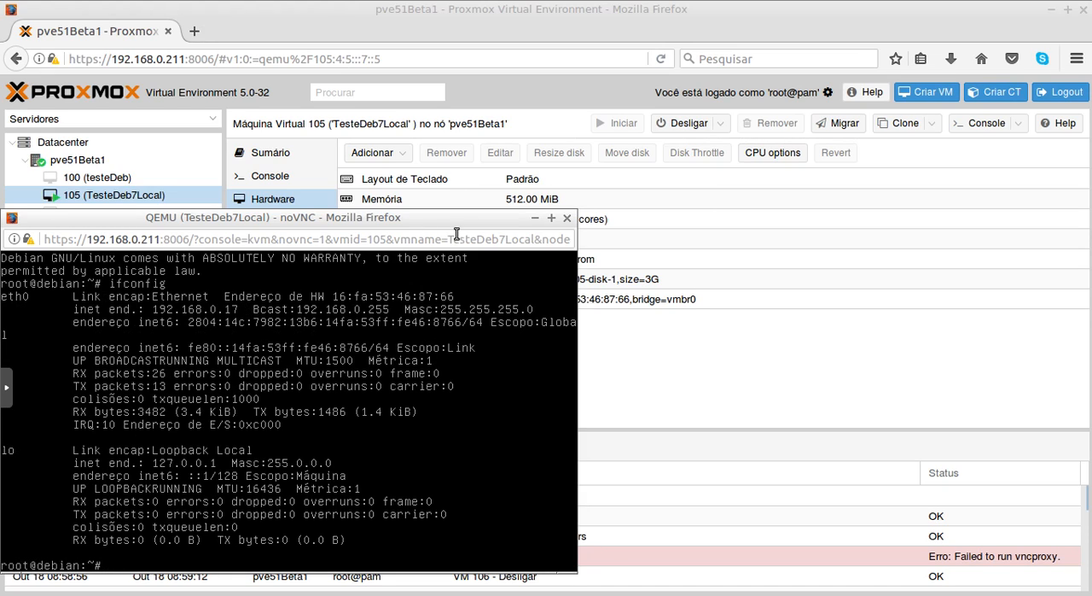
{"action": "left_click", "coordinate": [566, 218]}
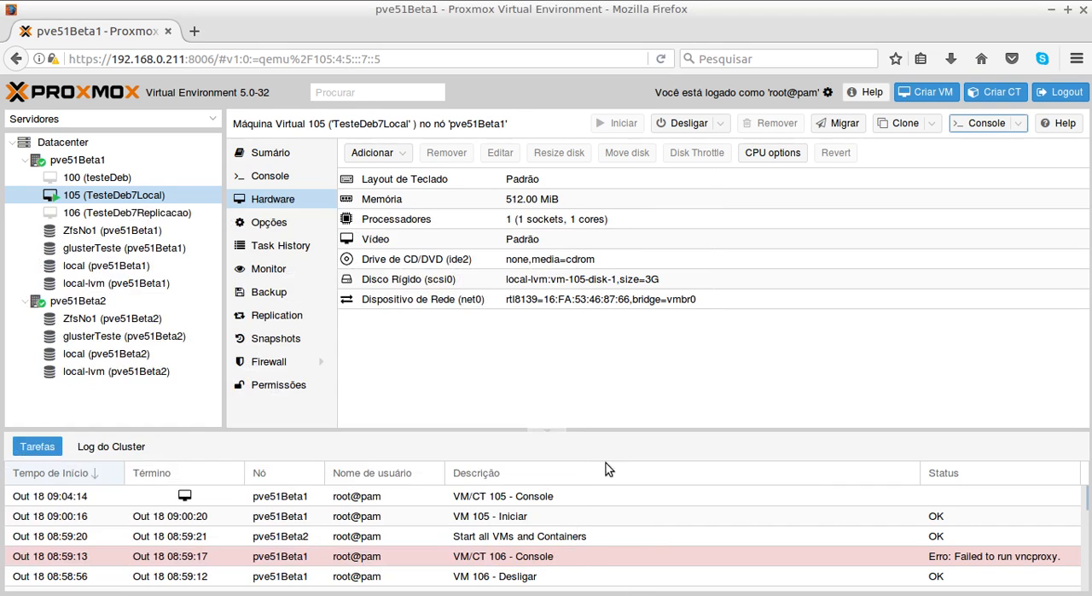
- Start a continuous ping of 192.168.0.17 in a new local terminal tab
{"action": "key", "text": "alt+Tab"}
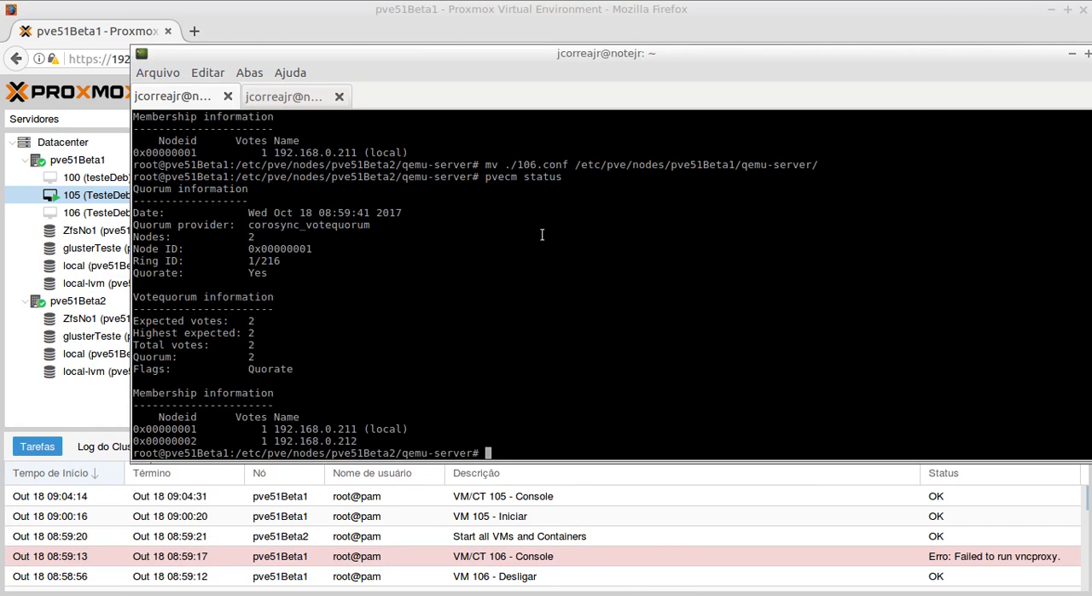
{"action": "key", "text": "ctrl+shift+t"}
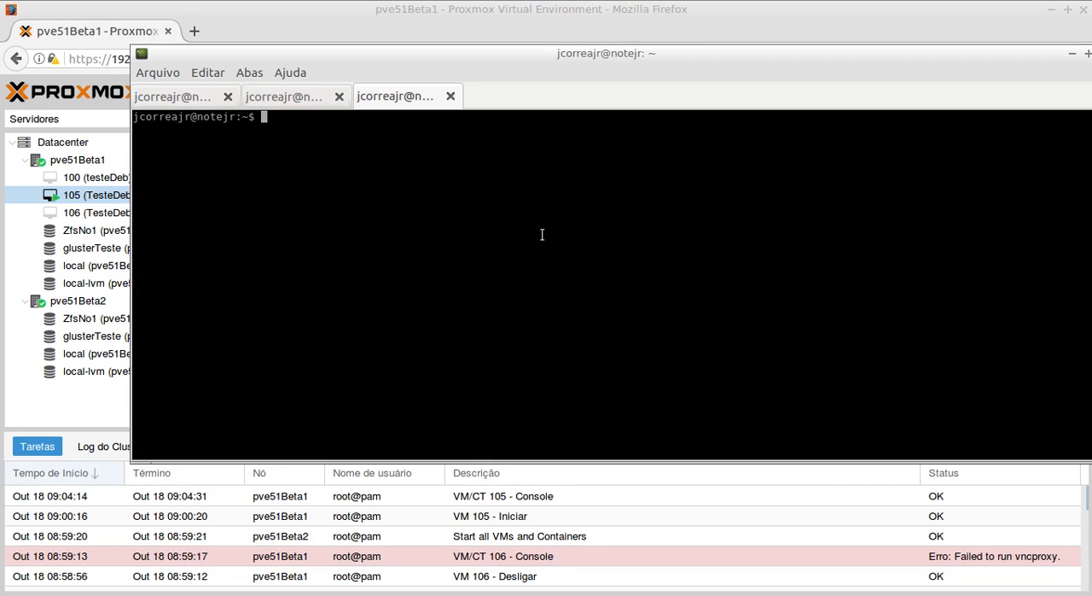
{"action": "type", "text": "ping 192.168.0.1"}
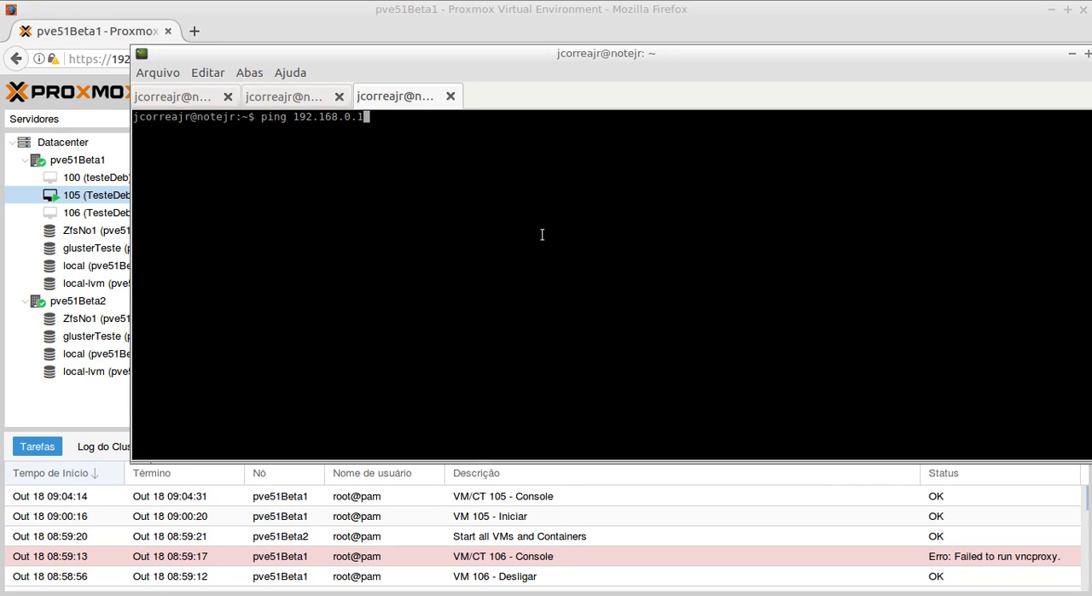
{"action": "type", "text": "7"}
{"action": "key", "text": "Return"}
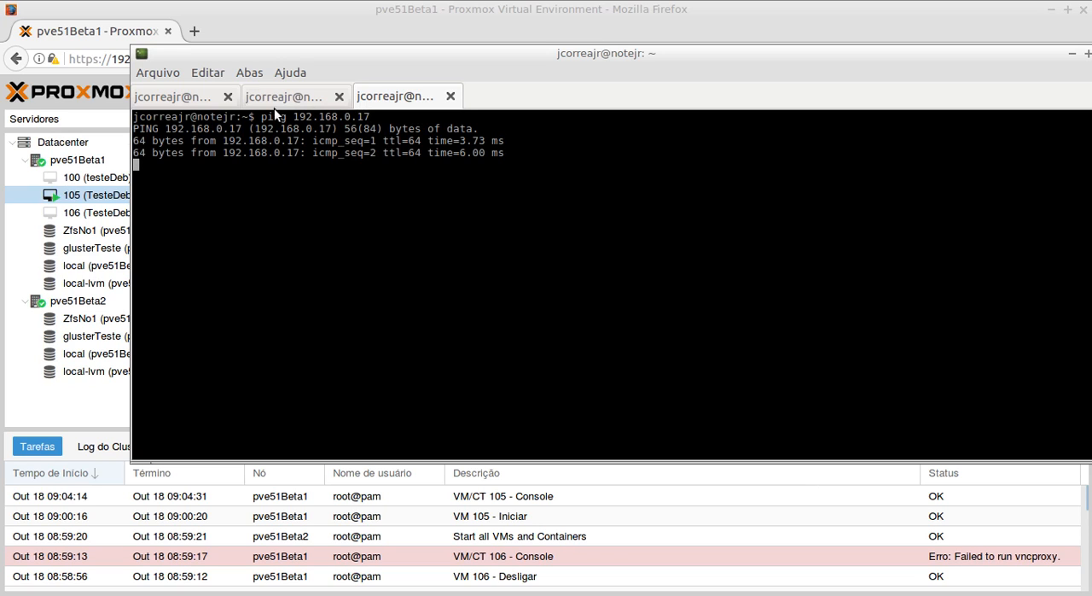
- Switch back to Proxmox, try to migrate VM 105 online to pve51Beta2, and examine the local disk message in the task output
{"action": "left_click", "coordinate": [288, 9]}
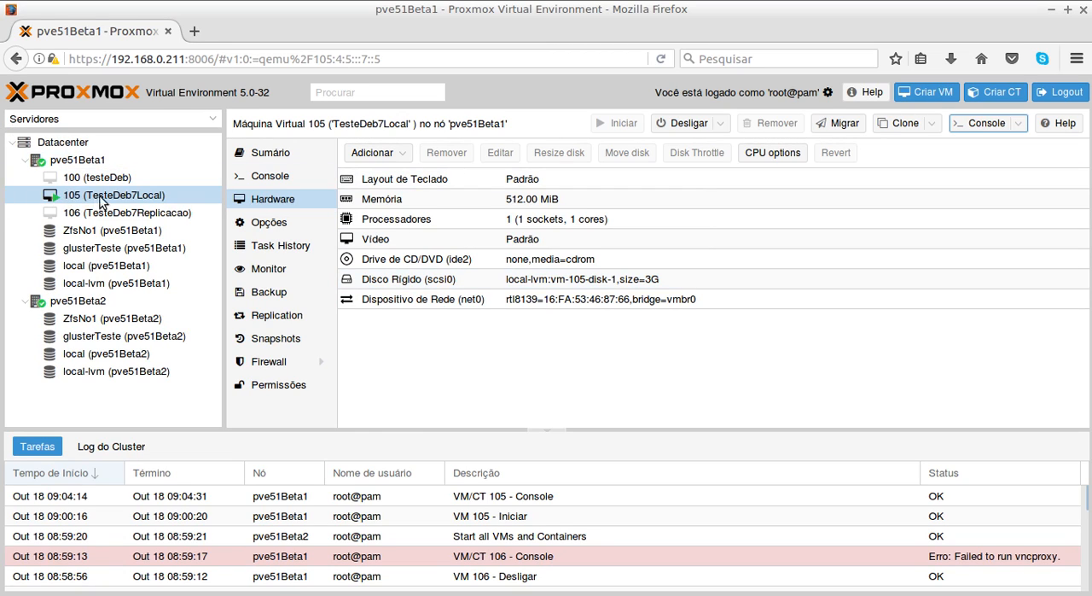
{"action": "left_click", "coordinate": [842, 124]}
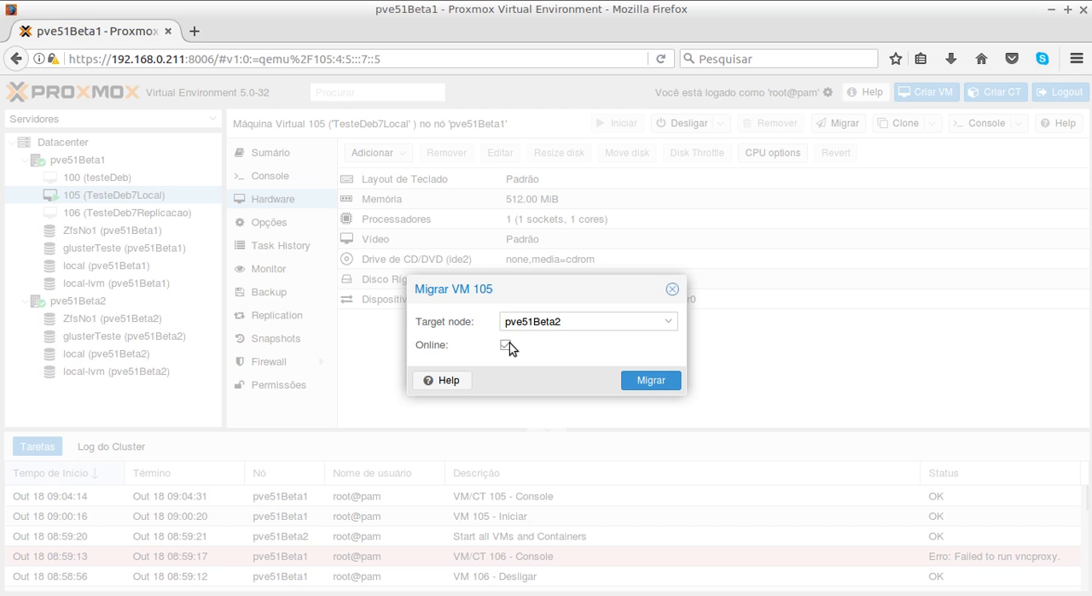
{"action": "left_click", "coordinate": [650, 380]}
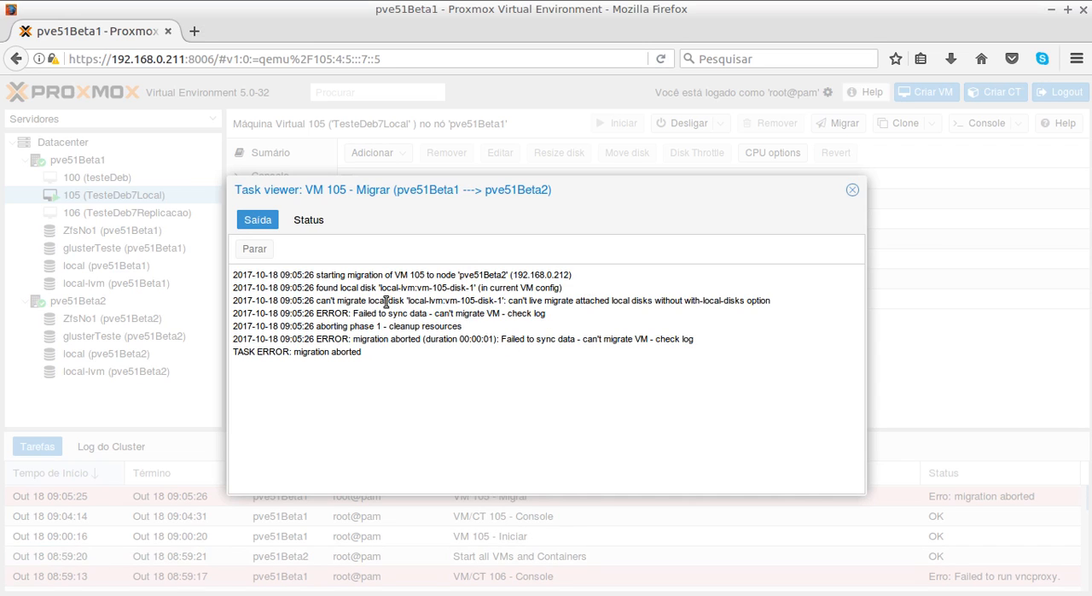
{"action": "left_click_drag", "start_coordinate": [327, 299], "coordinate": [609, 301]}
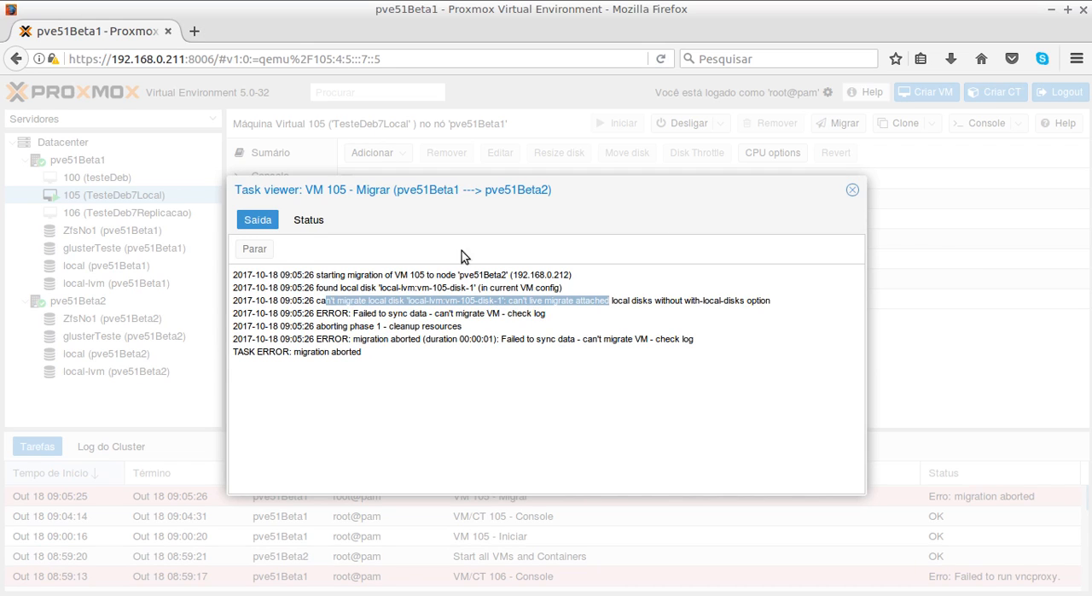
{"action": "left_click", "coordinate": [852, 189]}
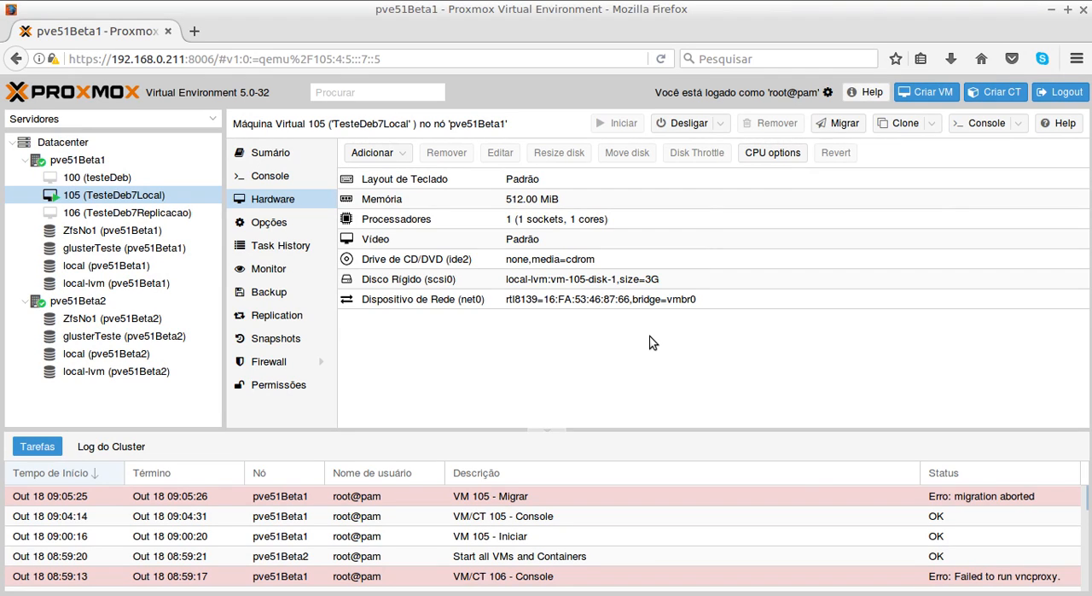
- Move VM 105's scsi0 disk to the local storage in raw format without deleting the source
{"action": "left_click", "coordinate": [593, 288]}
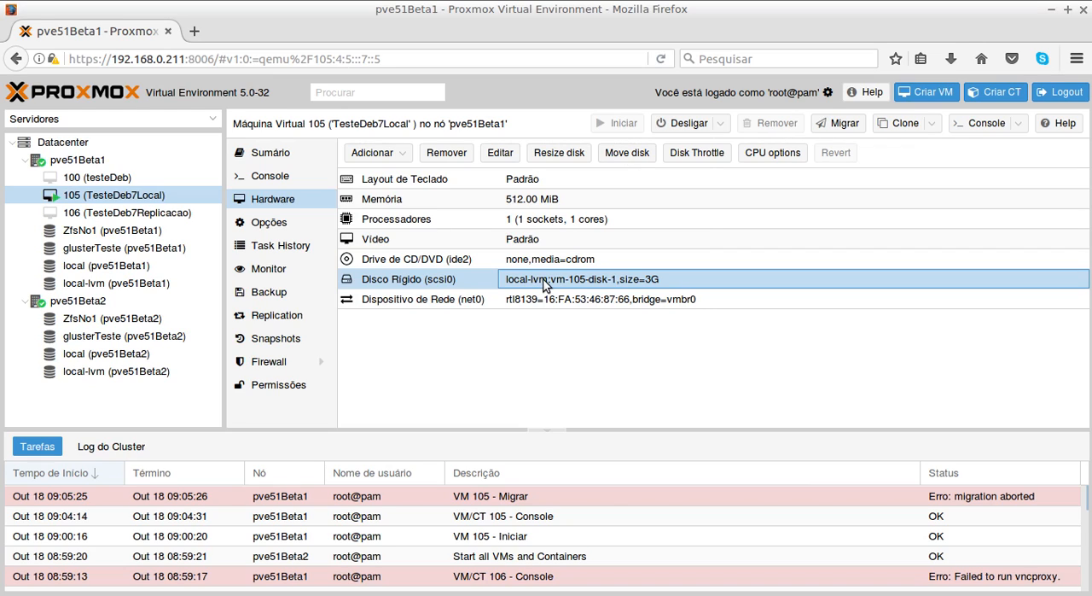
{"action": "left_click", "coordinate": [627, 161]}
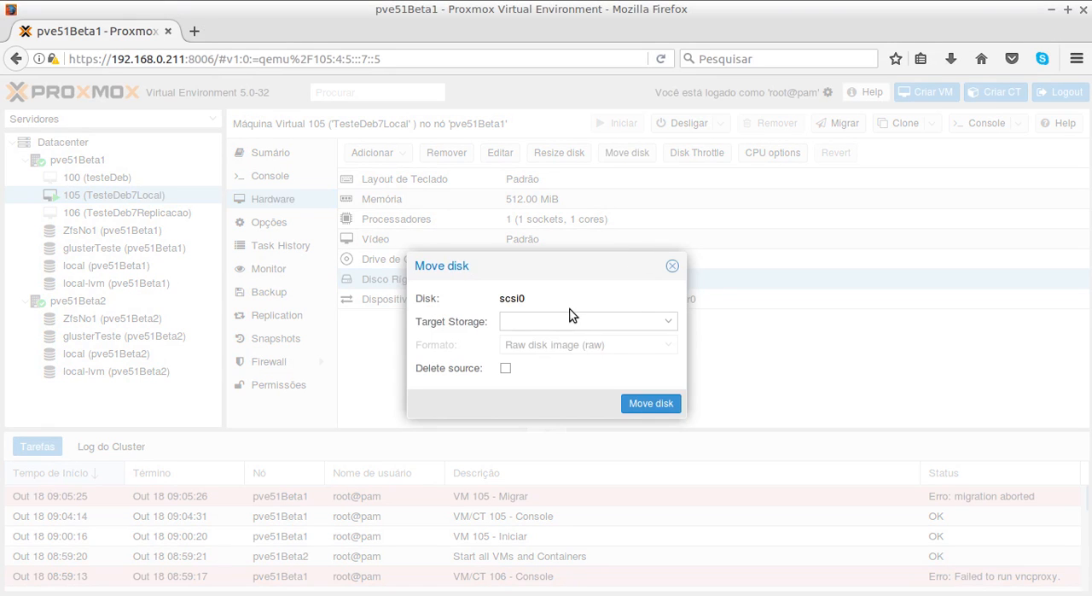
{"action": "left_click", "coordinate": [669, 324]}
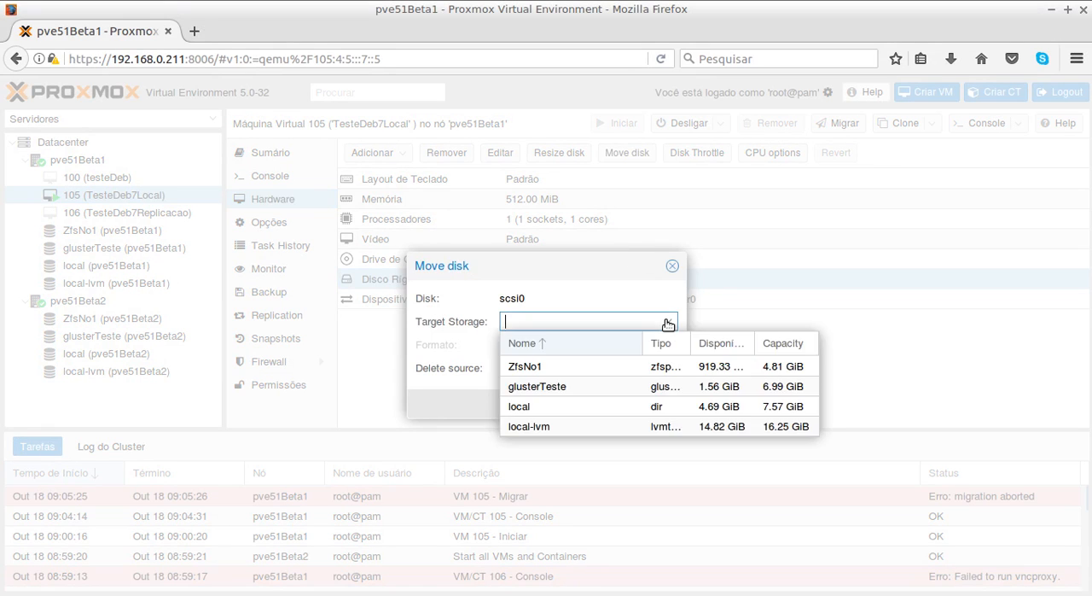
{"action": "left_click", "coordinate": [523, 409]}
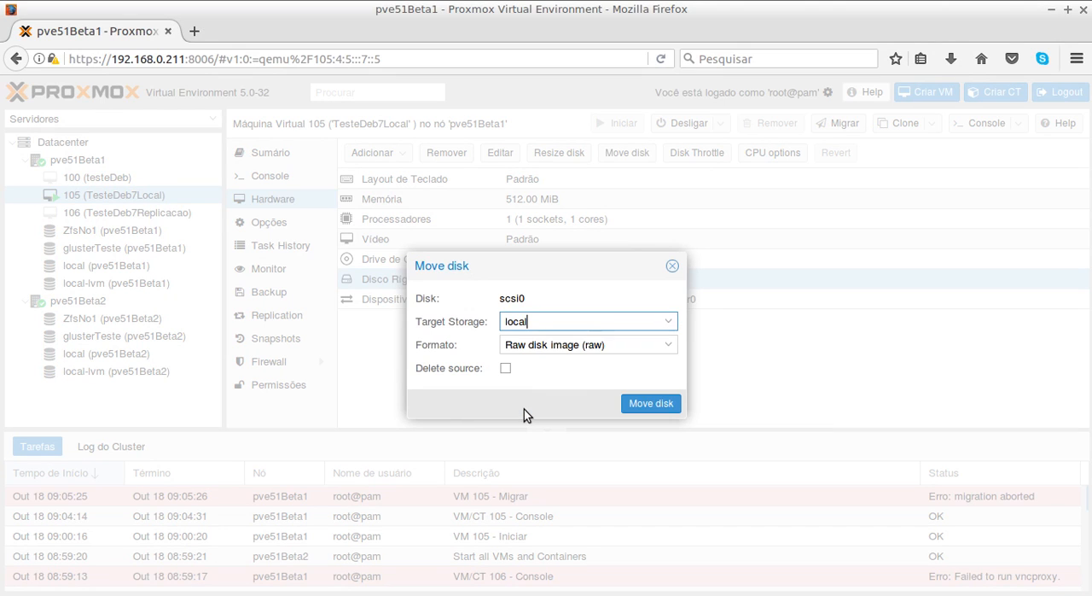
{"action": "left_click", "coordinate": [627, 402]}
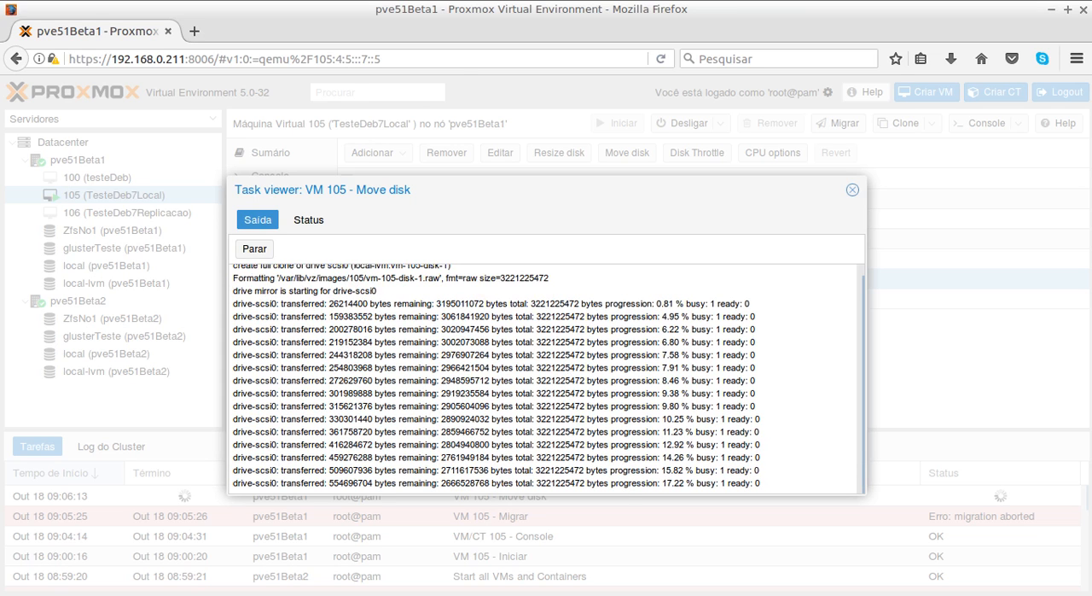
- Check the running ping in the terminal, then return to Proxmox and close the Move disk task viewer
{"action": "key", "text": "alt+Tab"}
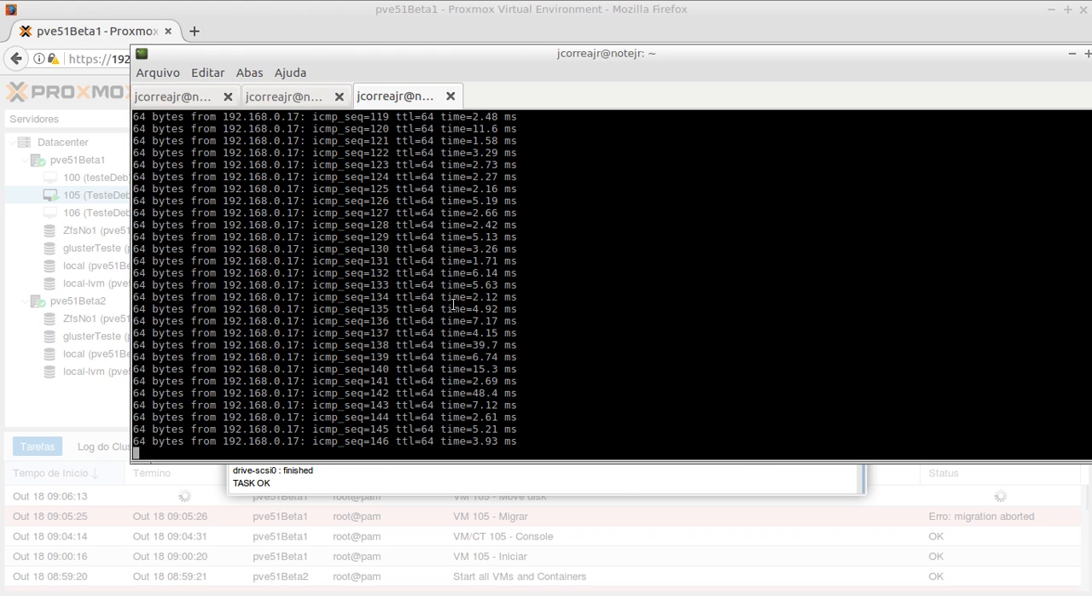
{"action": "left_click", "coordinate": [704, 593]}
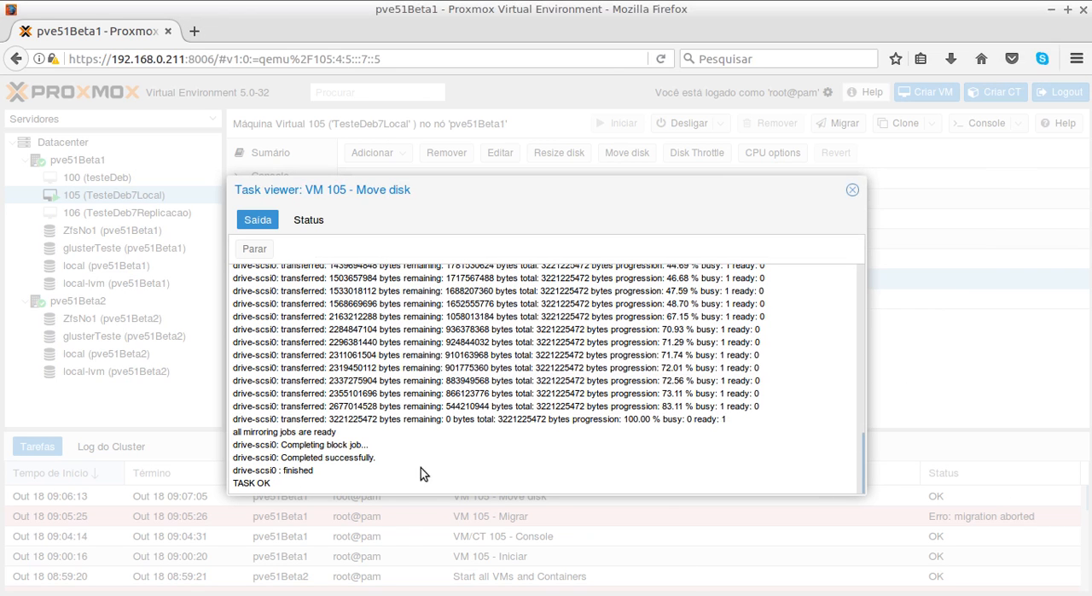
{"action": "left_click", "coordinate": [852, 190]}
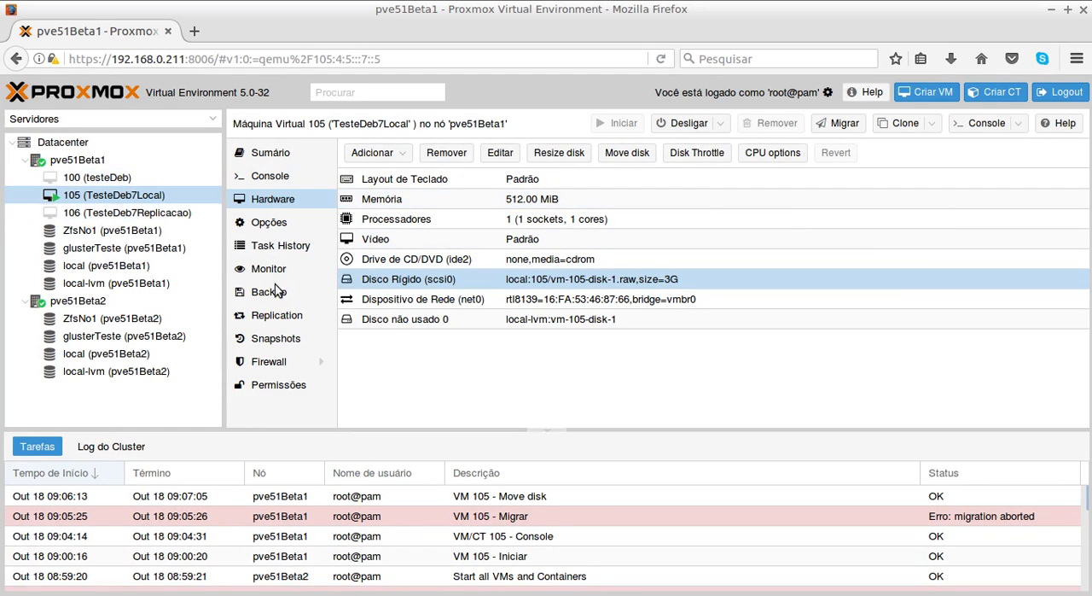
- Remove the unused local-lvm:vm-105-disk-1 disk from VM 105 and select its scsi0 hard disk
{"action": "left_click", "coordinate": [419, 319]}
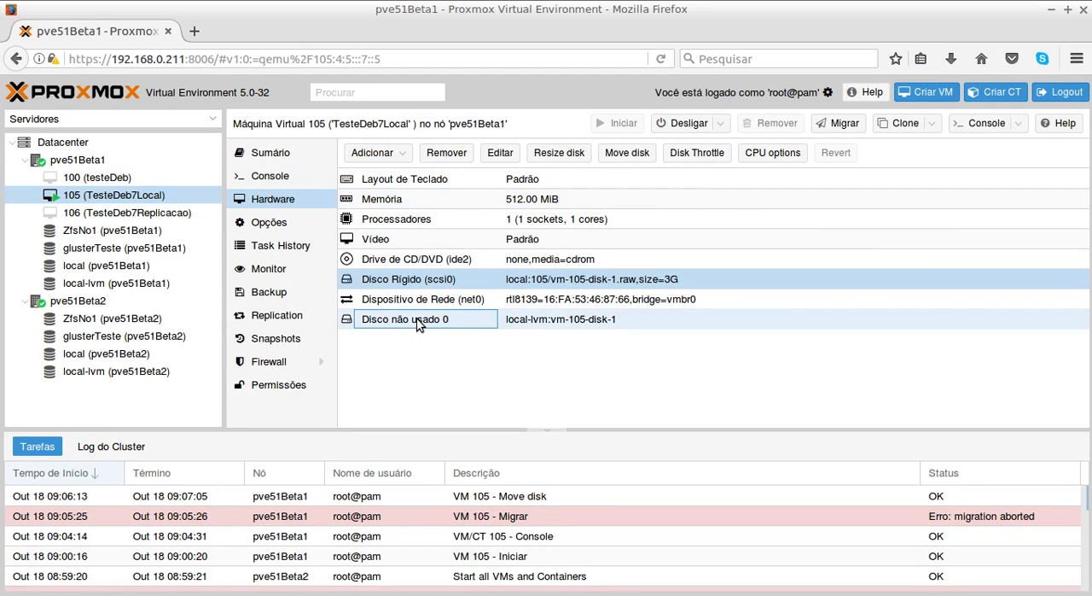
{"action": "left_click", "coordinate": [446, 153]}
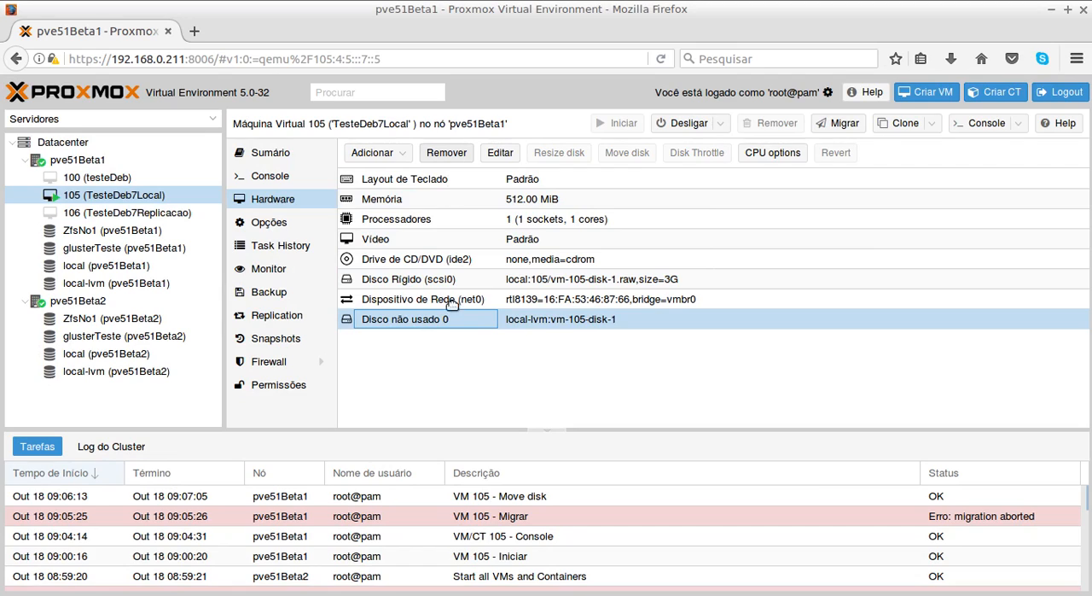
{"action": "left_click", "coordinate": [515, 372]}
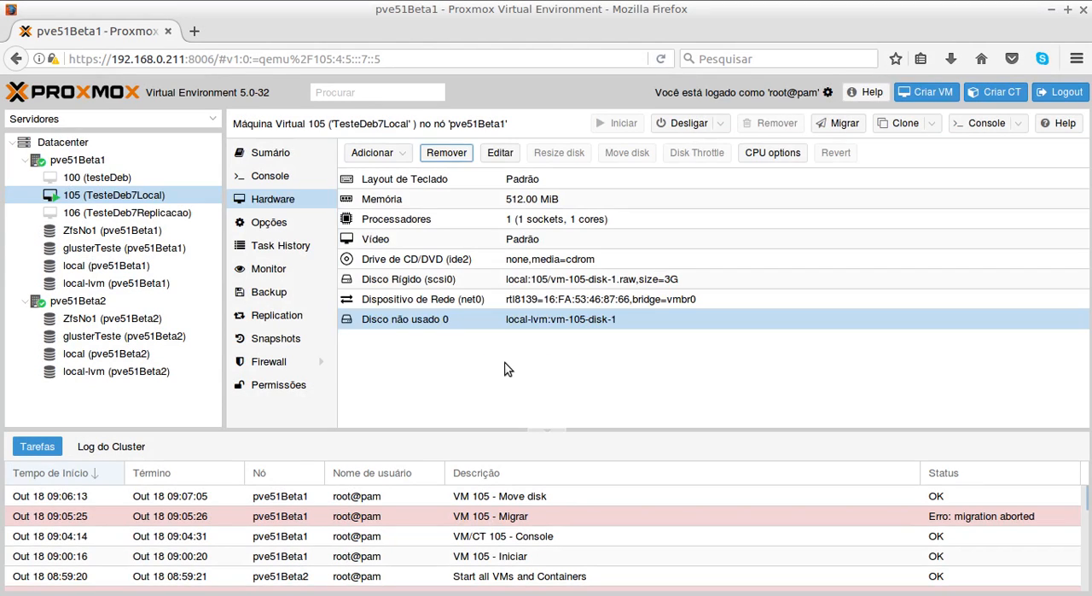
{"action": "left_click", "coordinate": [429, 259]}
{"action": "left_click", "coordinate": [432, 281]}
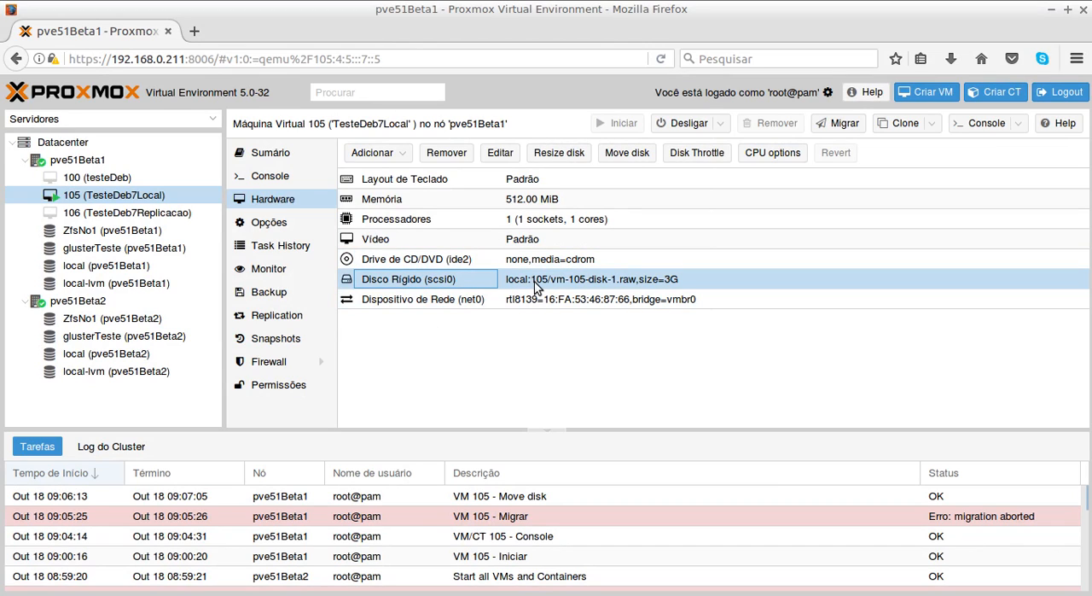
- Try the online migration of VM 105 to pve51Beta2 again with its disk on local storage, and close the task viewer
{"action": "left_click", "coordinate": [137, 199]}
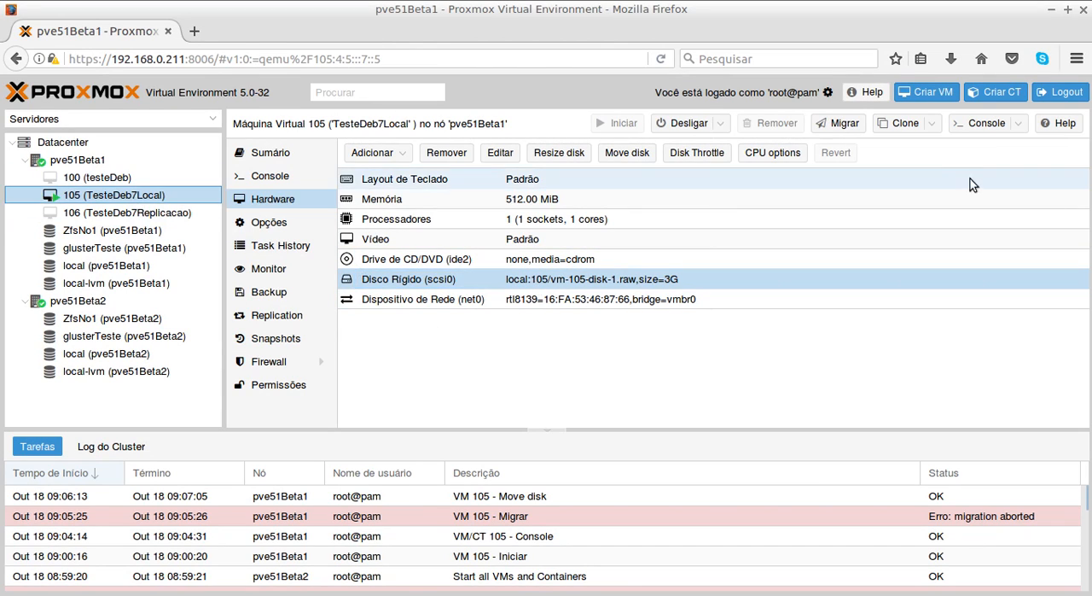
{"action": "left_click", "coordinate": [845, 128]}
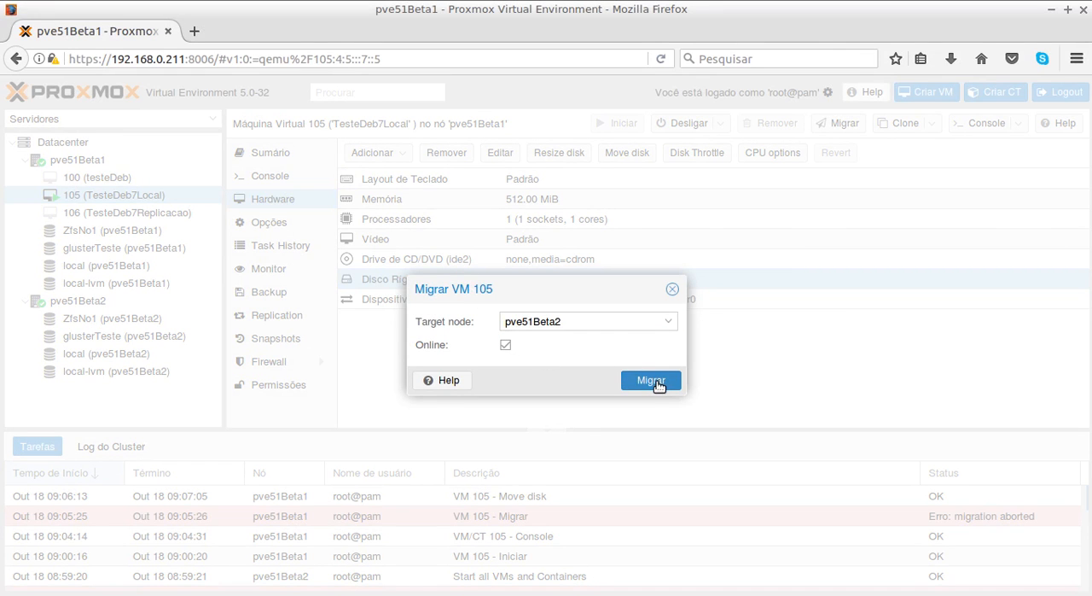
{"action": "left_click", "coordinate": [658, 381]}
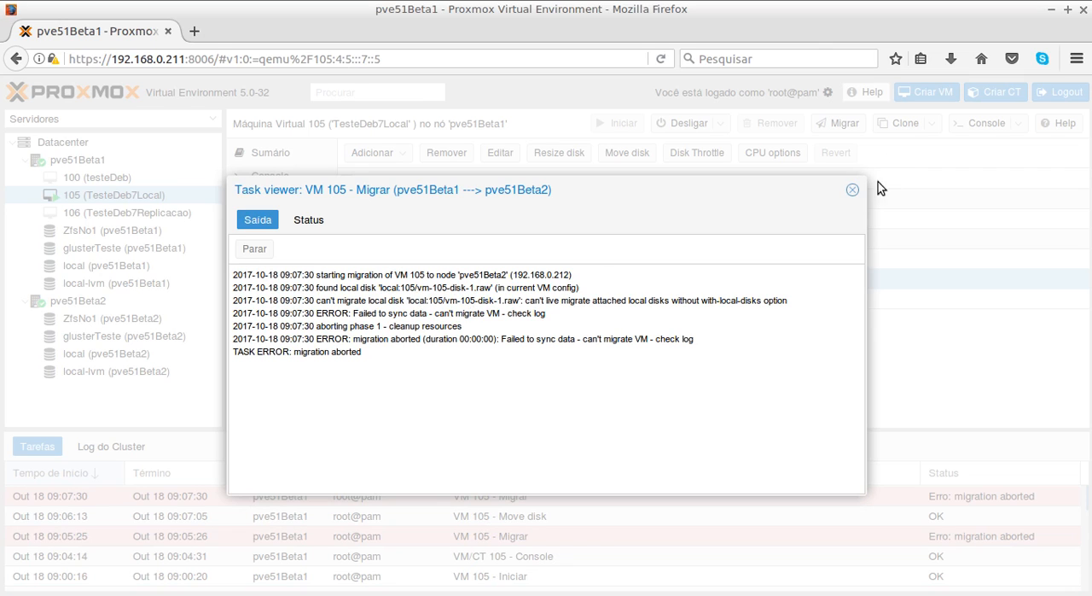
{"action": "left_click", "coordinate": [852, 193]}
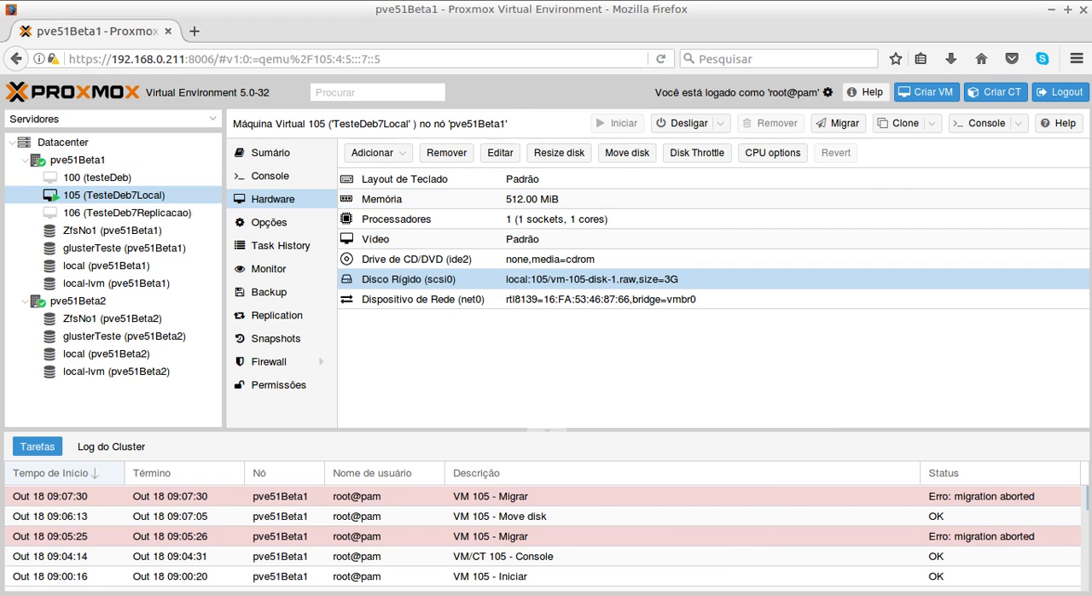
- Switch to the pve51Beta1 shell in the terminal, clear its screen and change to the root directory
{"action": "key", "text": "alt+Tab"}
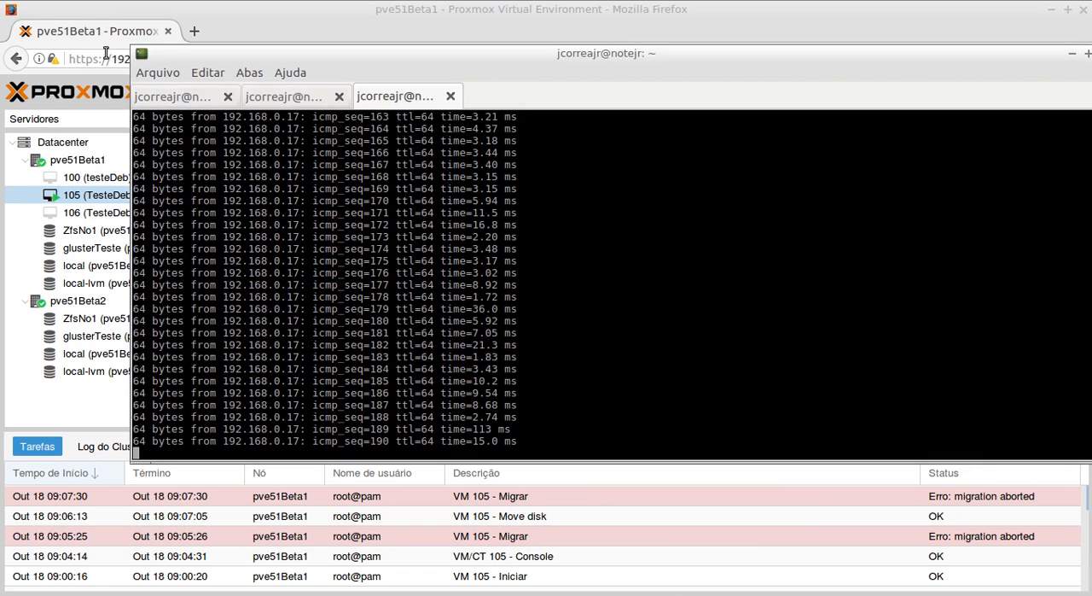
{"action": "left_click", "coordinate": [175, 96]}
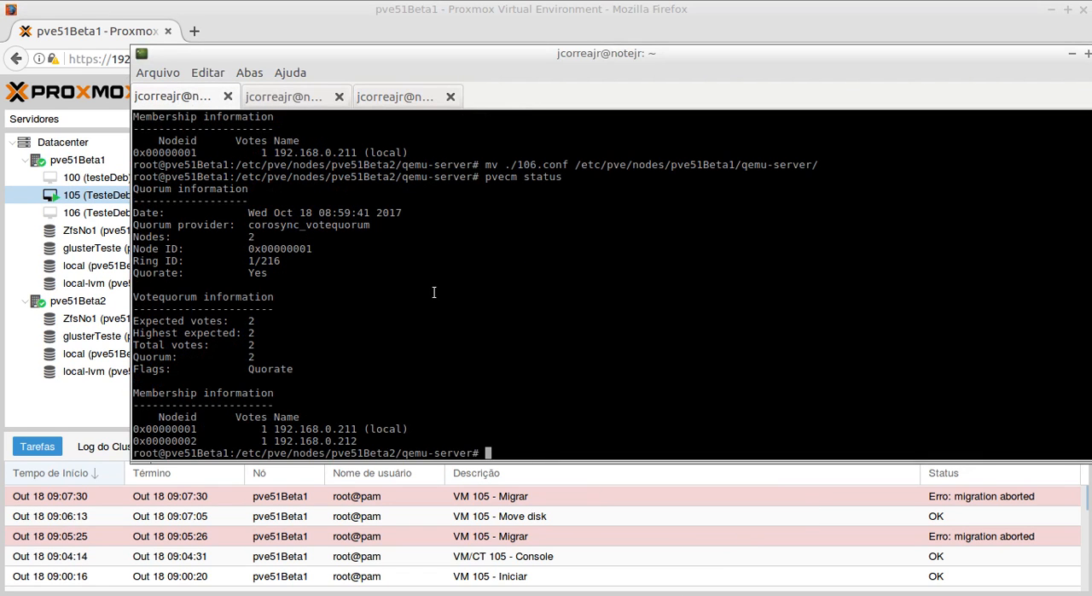
{"action": "type", "text": "clear"}
{"action": "key", "text": "Return"}
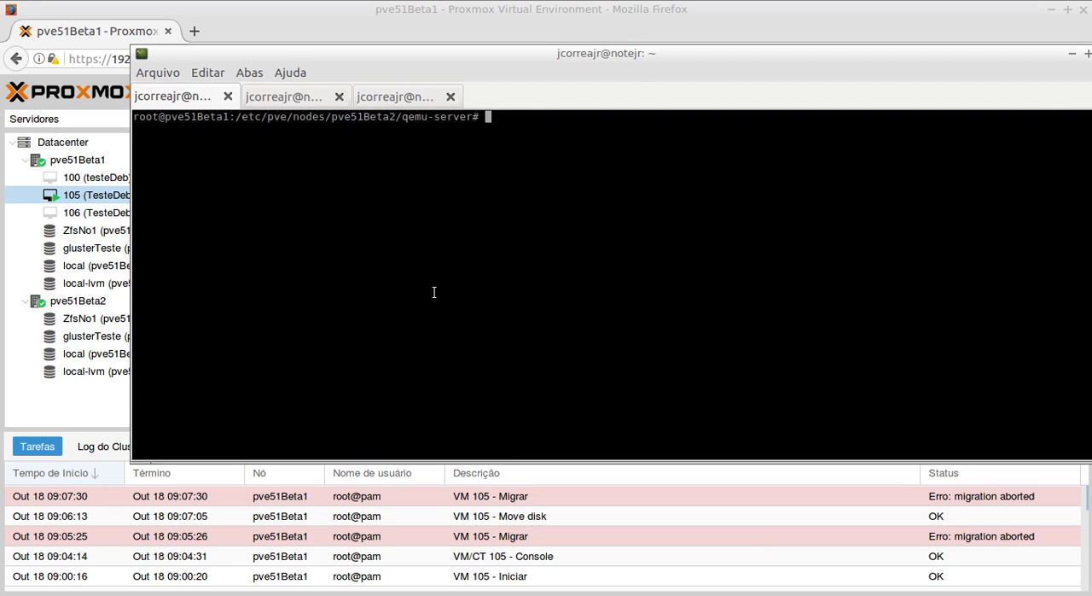
{"action": "type", "text": "cd /"}
{"action": "key", "text": "Return"}
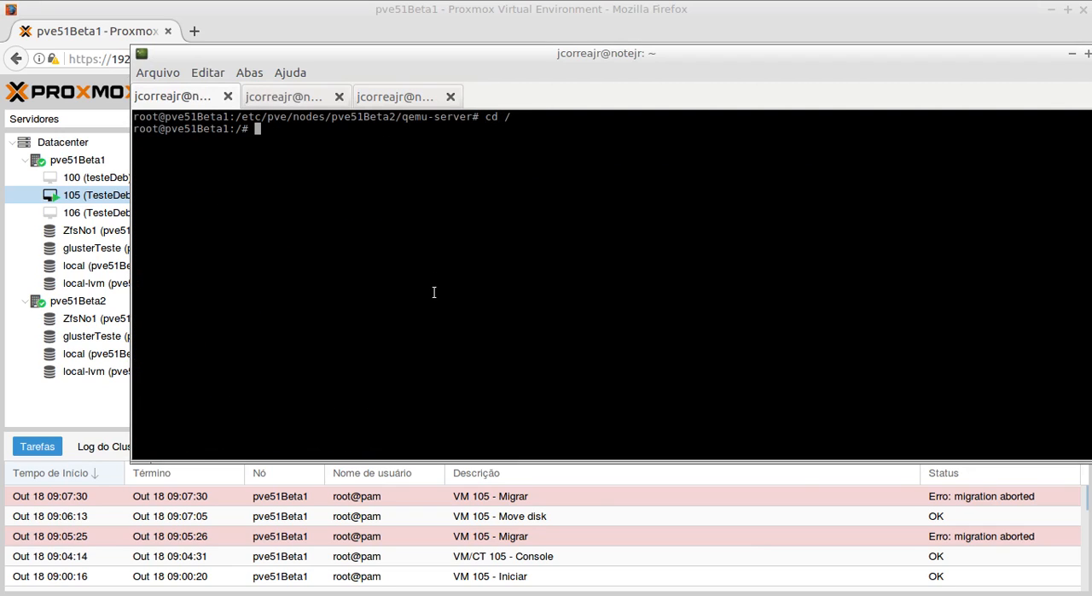
- Clear the pve51Beta1 shell and select the qm migrate command line under Live Migration in the PDF handout
{"action": "type", "text": "clear"}
{"action": "key", "text": "Return"}
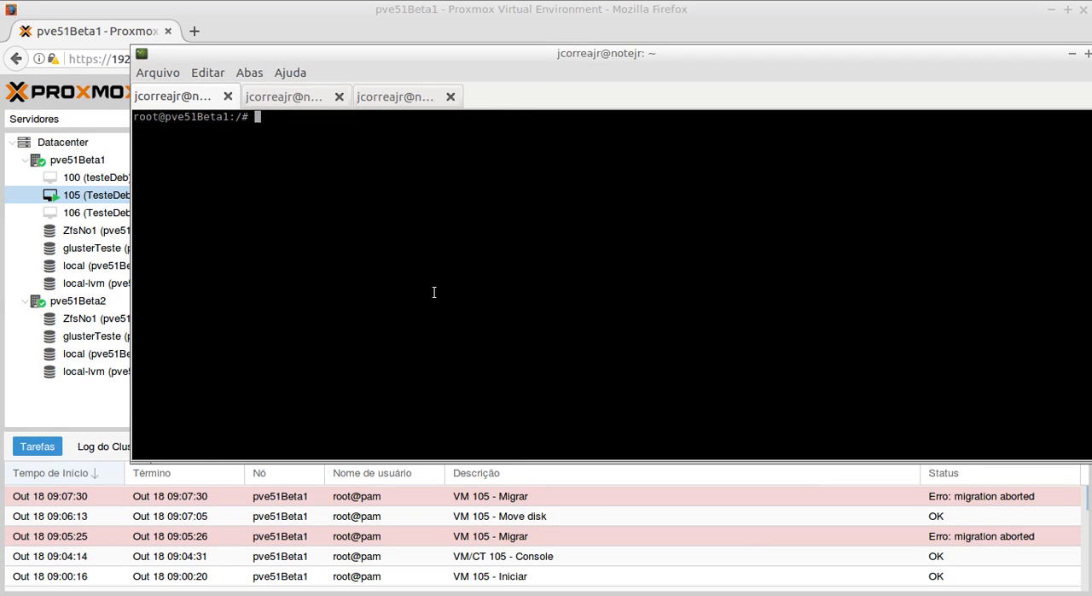
{"action": "left_click", "coordinate": [615, 594]}
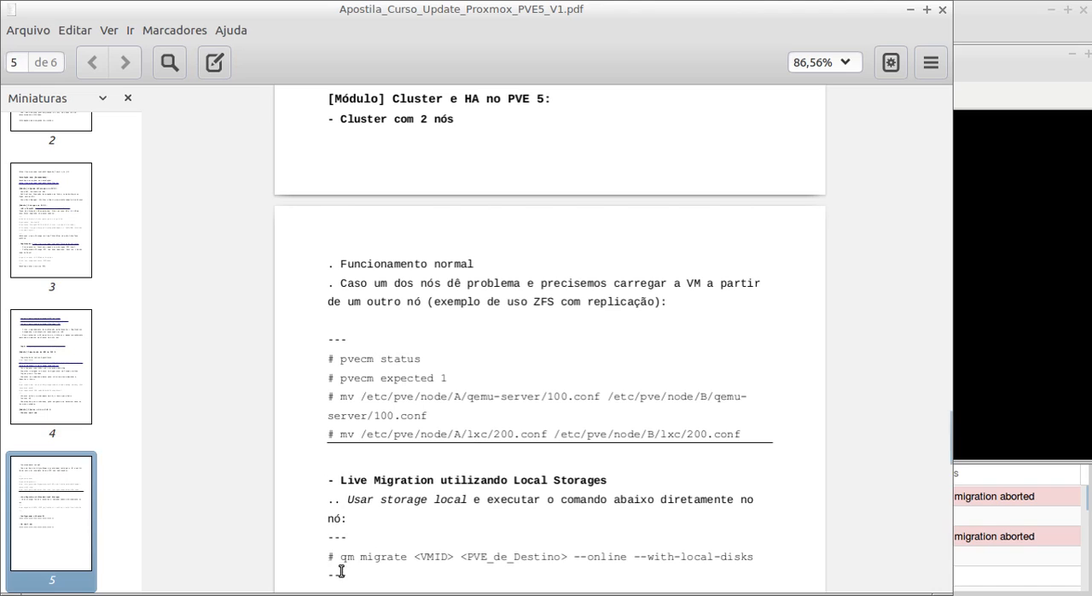
{"action": "left_click_drag", "start_coordinate": [340, 556], "coordinate": [755, 555]}
{"action": "key", "text": "ctrl+c"}
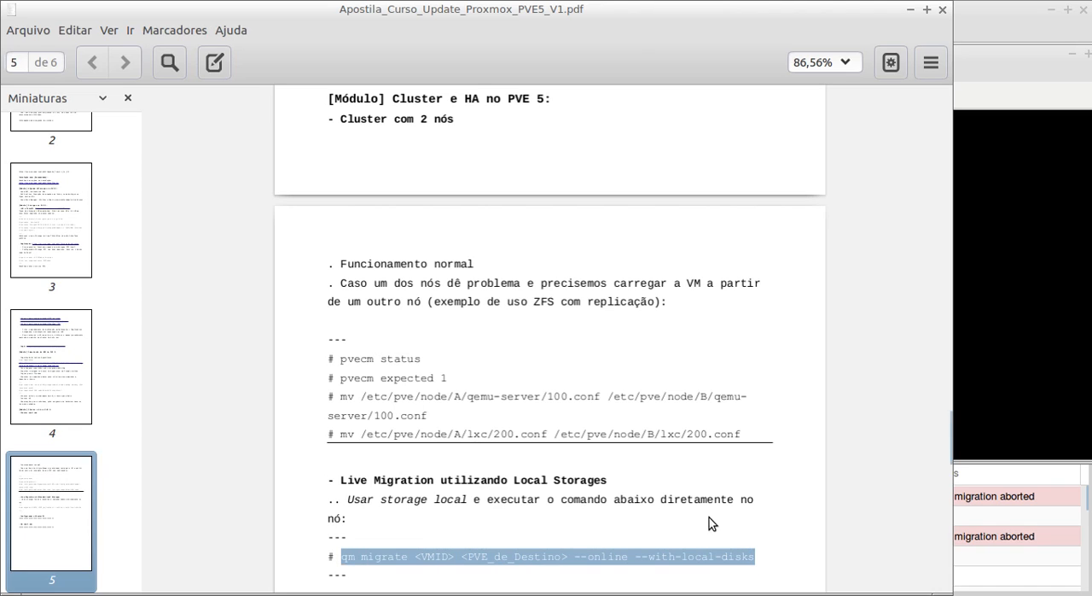
{"action": "left_click", "coordinate": [979, 52]}
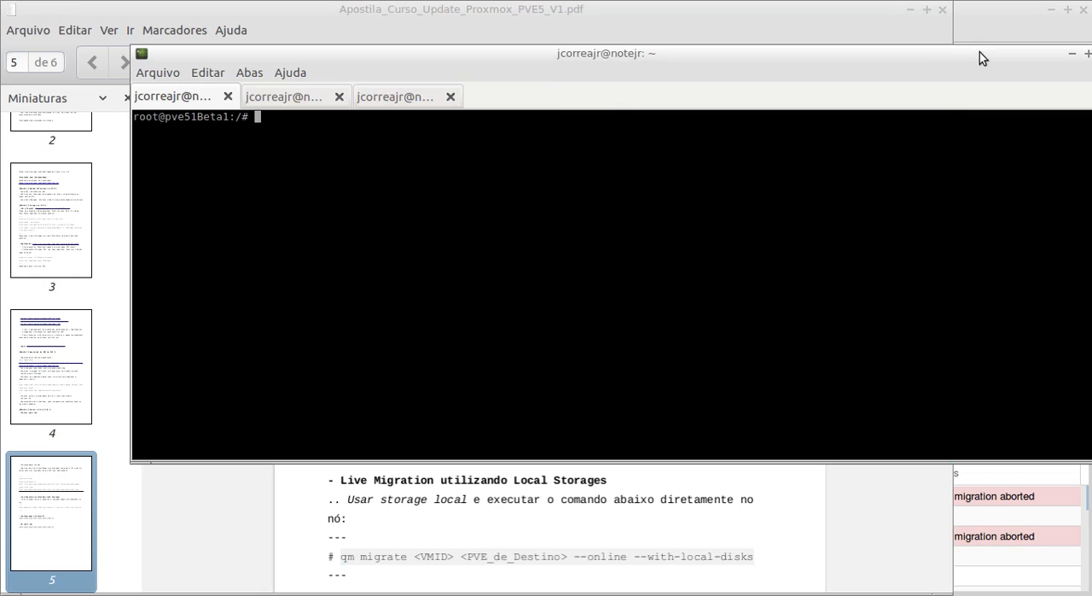
{"action": "type", "text": "[Módulo] Cluster e HA no PVE 5:"}
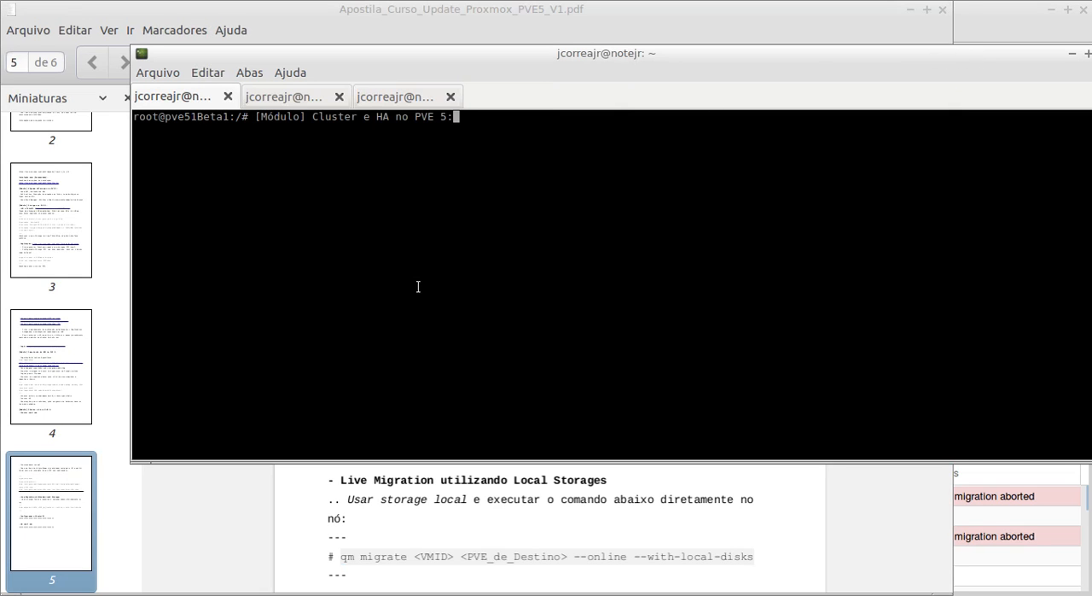
{"action": "key", "text": "BackSpace"}
{"action": "key", "text": "BackSpace"}
{"action": "key", "text": "BackSpace"}
{"action": "key", "text": "BackSpace"}
{"action": "key", "text": "BackSpace"}
{"action": "key", "text": "BackSpace"}
{"action": "key", "text": "BackSpace"}
{"action": "key", "text": "BackSpace"}
{"action": "key", "text": "BackSpace"}
{"action": "key", "text": "BackSpace"}
{"action": "key", "text": "BackSpace"}
{"action": "key", "text": "BackSpace"}
{"action": "key", "text": "BackSpace"}
{"action": "key", "text": "BackSpace"}
{"action": "key", "text": "BackSpace"}
{"action": "key", "text": "BackSpace"}
{"action": "key", "text": "BackSpace"}
{"action": "key", "text": "BackSpace"}
{"action": "key", "text": "BackSpace"}
{"action": "key", "text": "BackSpace"}
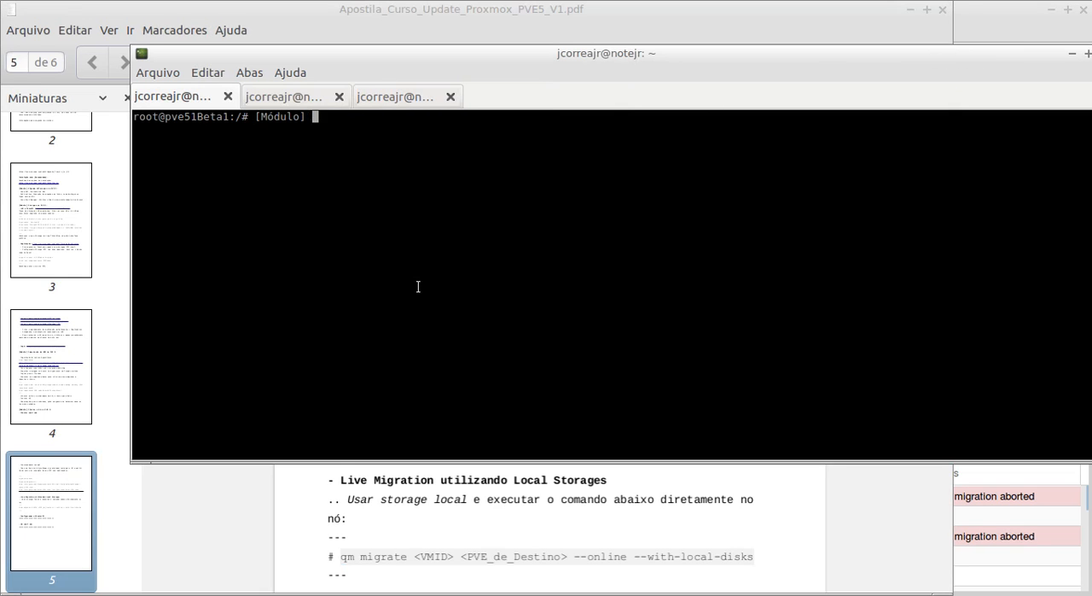
- Copy the qm migrate template command from the PDF handout and paste it at the pve51Beta1 shell prompt
{"action": "left_click", "coordinate": [301, 6]}
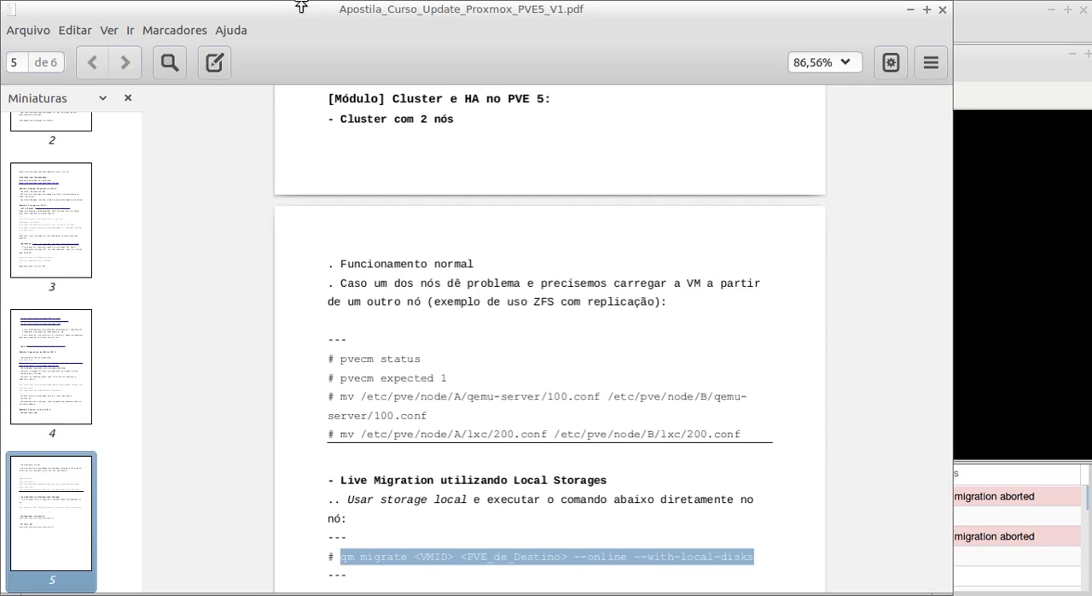
{"action": "left_click", "coordinate": [996, 53]}
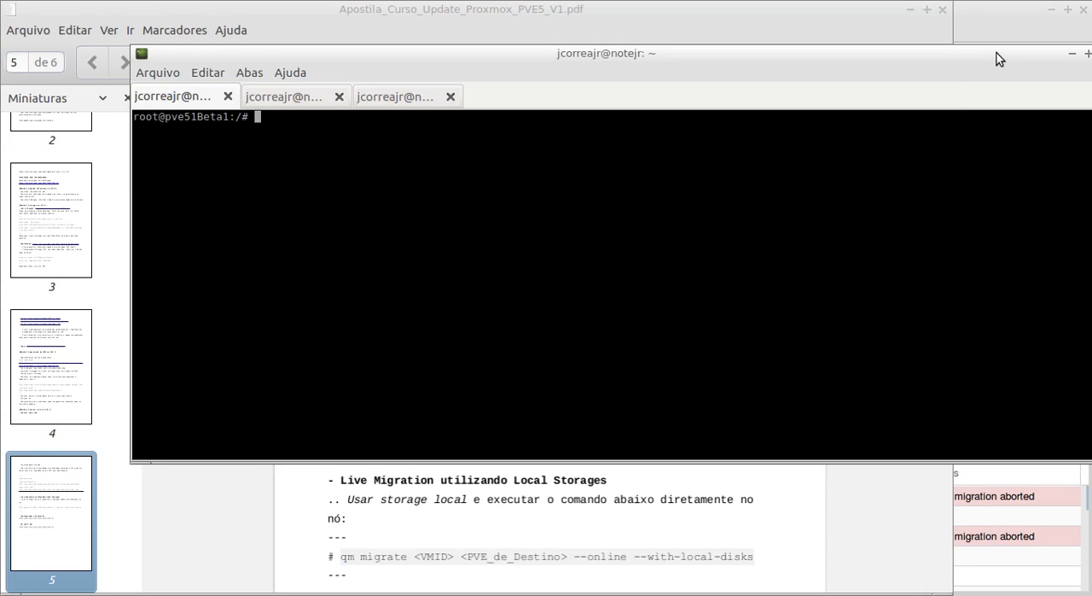
{"action": "key", "text": "ctrl+shift+v"}
- Replace the <VMID> placeholder with 105, uncovering the Proxmox server tree behind the terminal and PDF
{"action": "key", "text": "Left"}
{"action": "key", "text": "Left"}
{"action": "key", "text": "Left"}
{"action": "key", "text": "Left"}
{"action": "key", "text": "Left"}
{"action": "key", "text": "Left"}
{"action": "key", "text": "Left"}
{"action": "key", "text": "Left"}
{"action": "key", "text": "Left"}
{"action": "key", "text": "Left"}
{"action": "key", "text": "Left"}
{"action": "key", "text": "Left"}
{"action": "key", "text": "Left"}
{"action": "key", "text": "Left"}
{"action": "key", "text": "Left"}
{"action": "key", "text": "Left"}
{"action": "key", "text": "Left"}
{"action": "key", "text": "Left"}
{"action": "key", "text": "Left"}
{"action": "key", "text": "Left"}
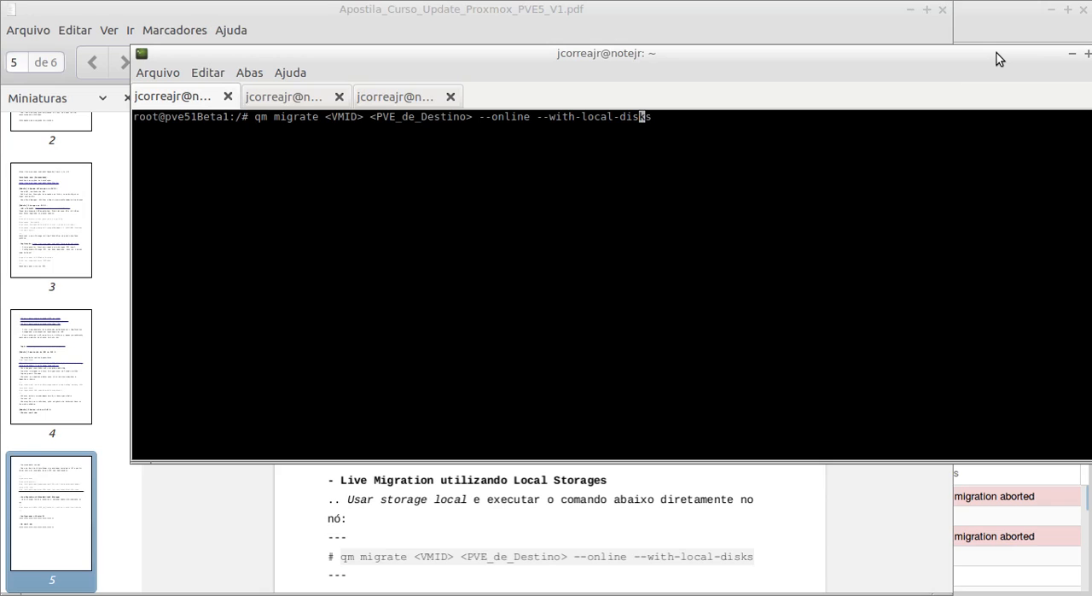
{"action": "key", "text": "Left"}
{"action": "key", "text": "Left"}
{"action": "key", "text": "Left"}
{"action": "key", "text": "Left"}
{"action": "key", "text": "Left"}
{"action": "key", "text": "Left"}
{"action": "key", "text": "Left"}
{"action": "key", "text": "Left"}
{"action": "key", "text": "Left"}
{"action": "key", "text": "BackSpace"}
{"action": "key", "text": "BackSpace"}
{"action": "key", "text": "BackSpace"}
{"action": "key", "text": "BackSpace"}
{"action": "key", "text": "BackSpace"}
{"action": "key", "text": "BackSpace"}
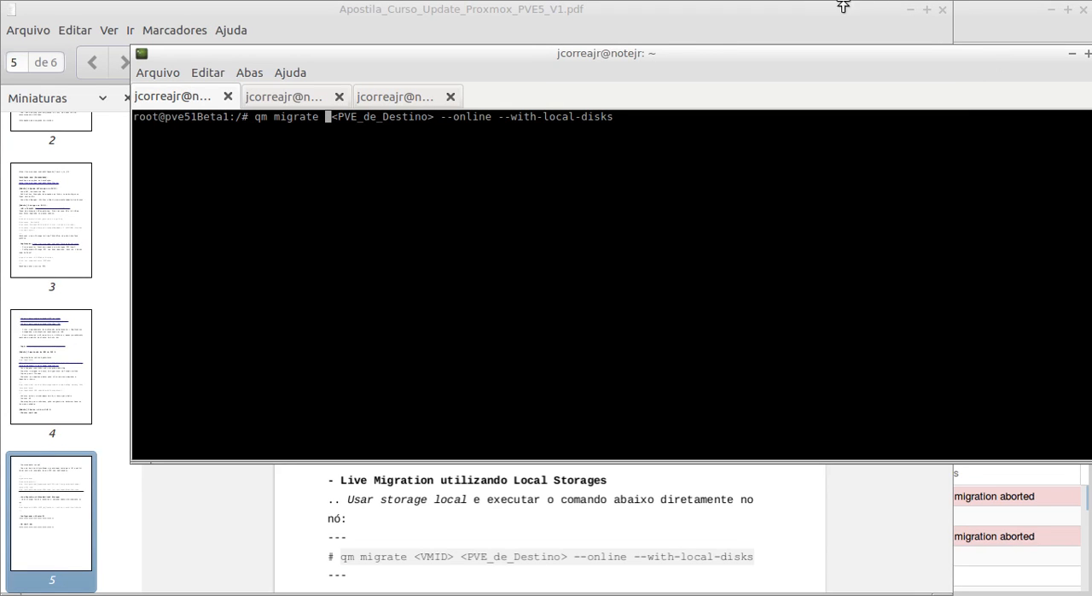
{"action": "left_click_drag", "start_coordinate": [557, 51], "coordinate": [895, 105]}
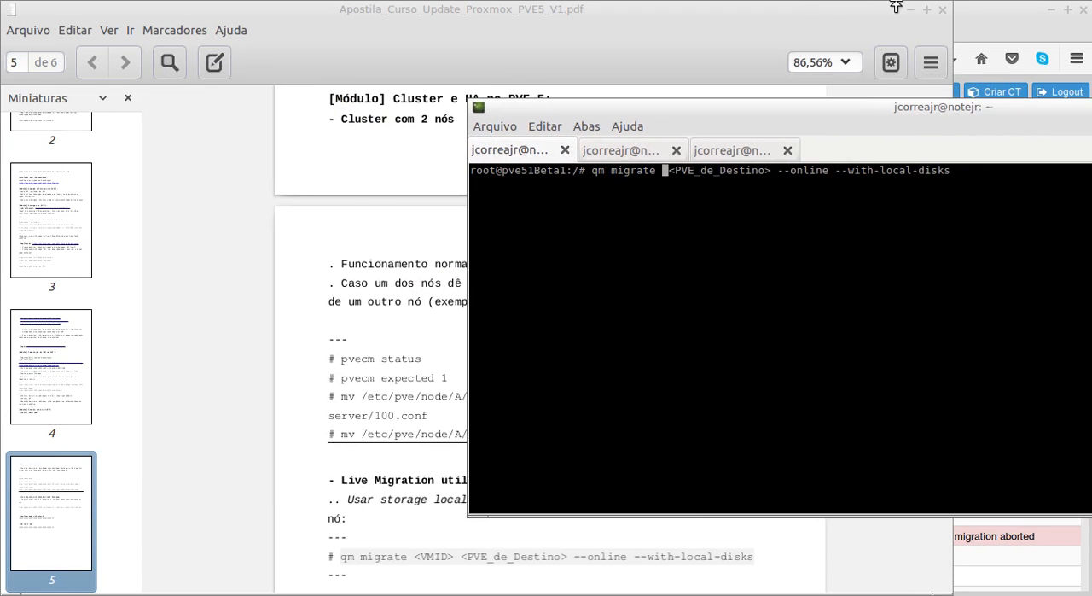
{"action": "left_click", "coordinate": [909, 10]}
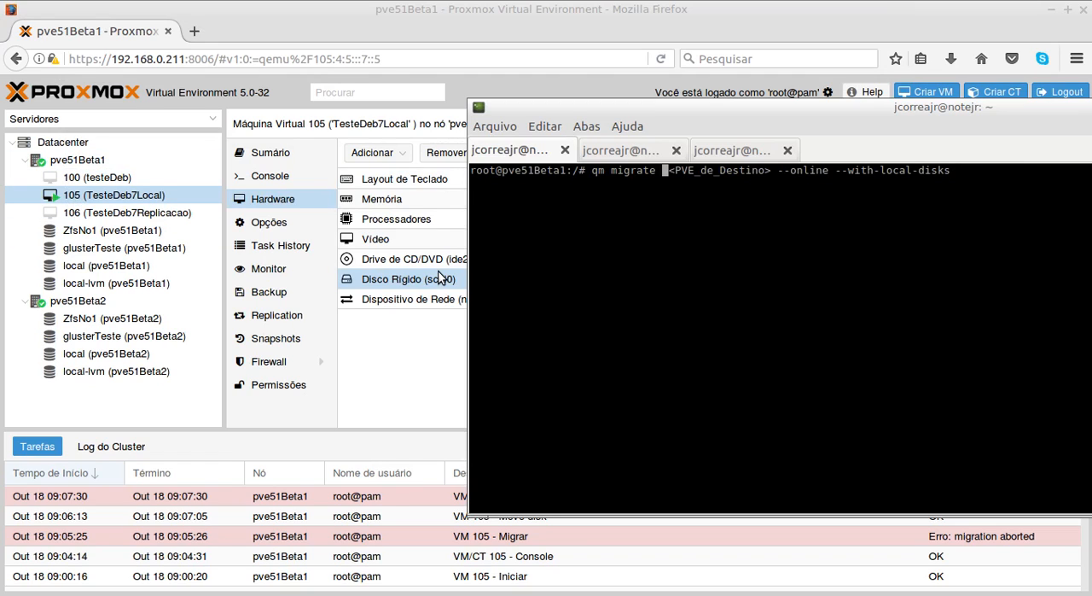
{"action": "type", "text": "105"}
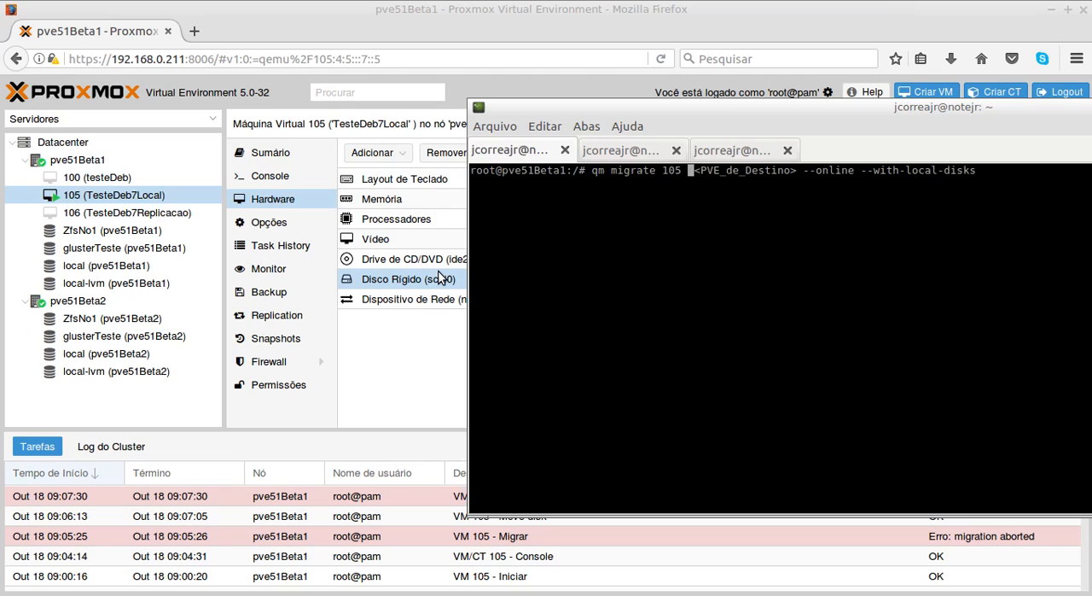
- Replace the <PVE_de_Destino> placeholder in the migrate command with the target node pve51Beta2
{"action": "key", "text": "Delete"}
{"action": "key", "text": "Delete"}
{"action": "key", "text": "Delete"}
{"action": "key", "text": "Delete"}
{"action": "key", "text": "Delete"}
{"action": "key", "text": "Delete"}
{"action": "key", "text": "Delete"}
{"action": "key", "text": "Delete"}
{"action": "key", "text": "Delete"}
{"action": "key", "text": "Delete"}
{"action": "key", "text": "Delete"}
{"action": "key", "text": "Delete"}
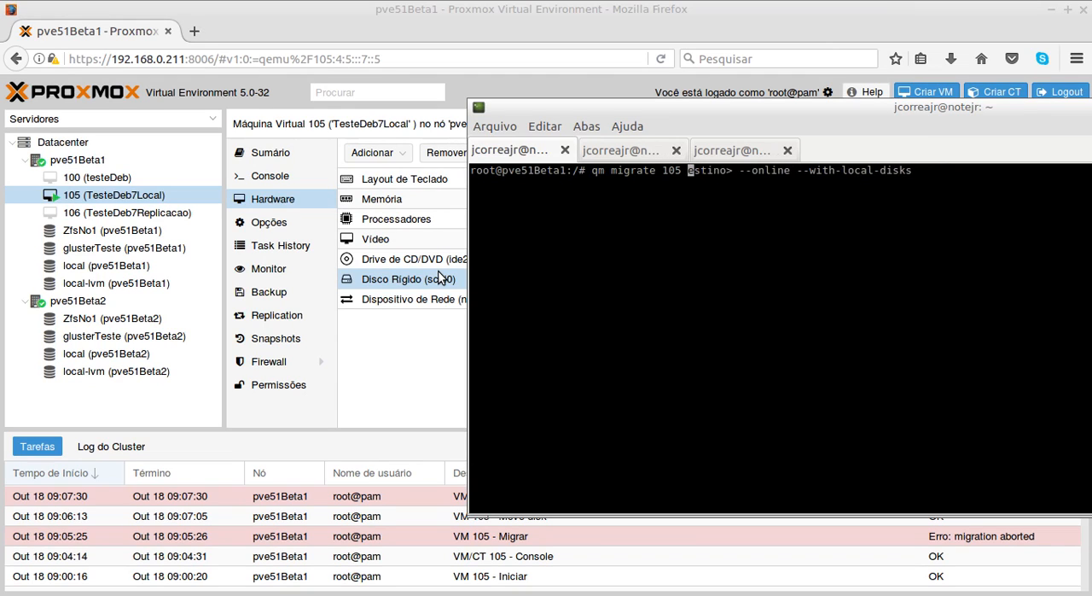
{"action": "key", "text": "Delete"}
{"action": "key", "text": "Delete"}
{"action": "key", "text": "Delete"}
{"action": "key", "text": "Delete"}
{"action": "key", "text": "Delete"}
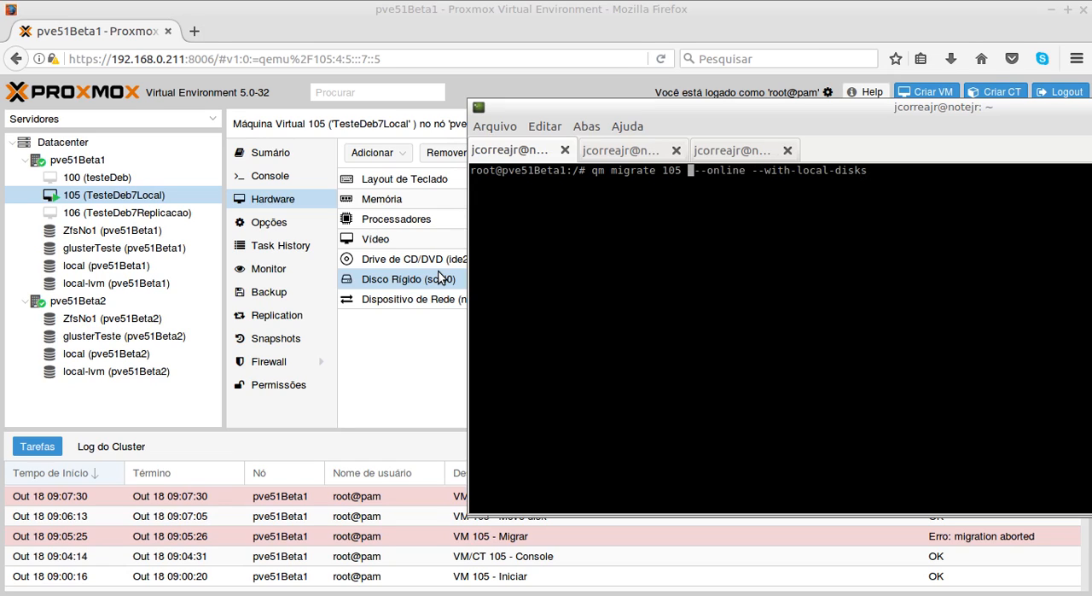
{"action": "type", "text": "pvr"}
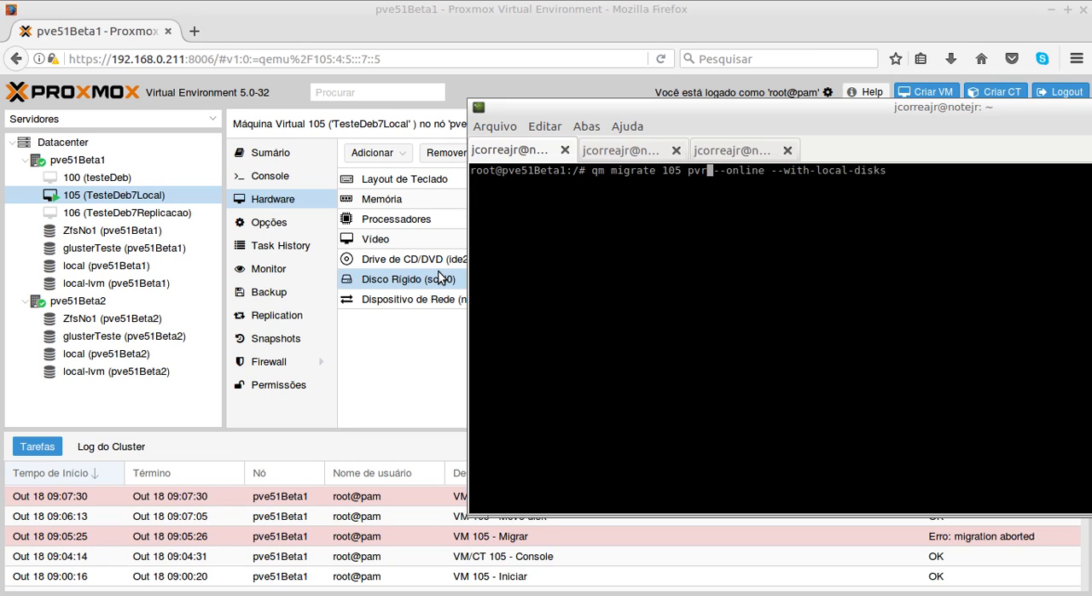
{"action": "type", "text": "51Beta2"}
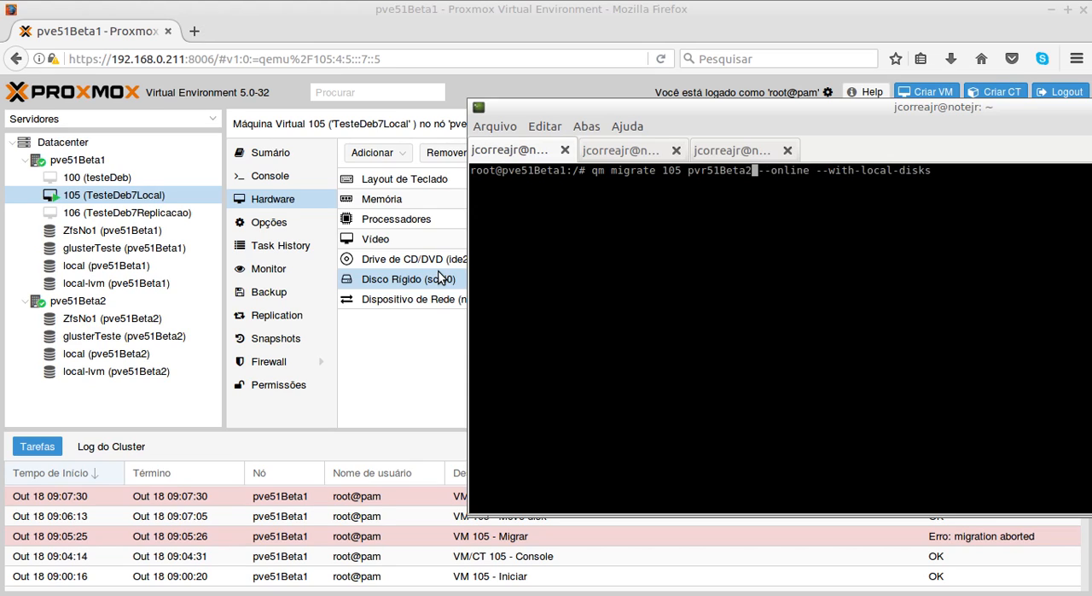
{"action": "key", "text": "Left"}
{"action": "key", "text": "Left"}
{"action": "key", "text": "Left"}
{"action": "key", "text": "Left"}
{"action": "key", "text": "Left"}
{"action": "key", "text": "Left"}
{"action": "key", "text": "Left"}
- Copy the completed qm migrate command and empty the shell prompt
{"action": "left_click_drag", "start_coordinate": [934, 171], "coordinate": [590, 170]}
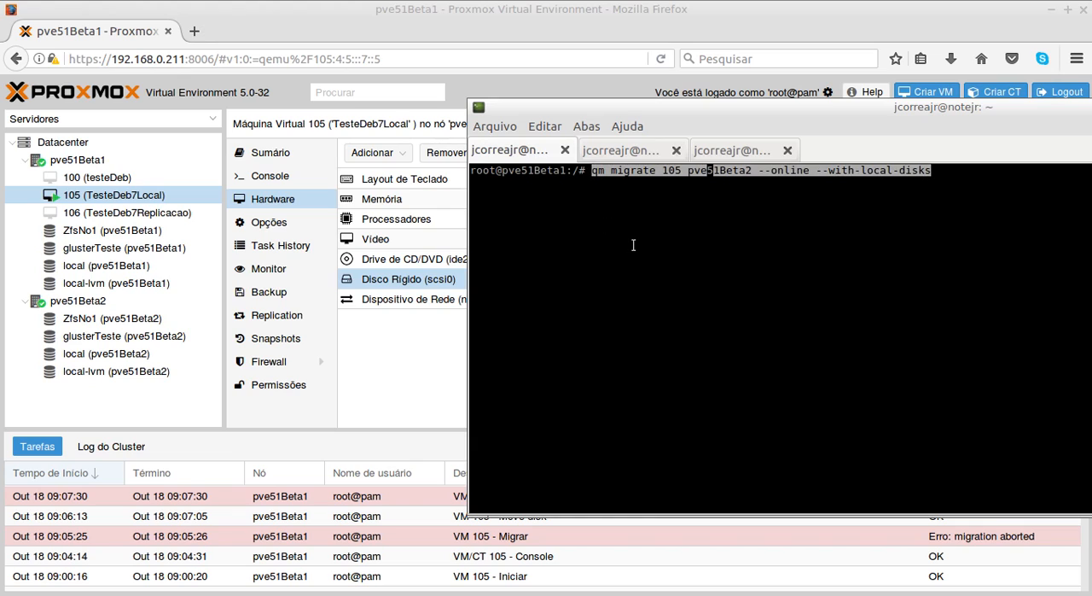
{"action": "key", "text": "Down"}
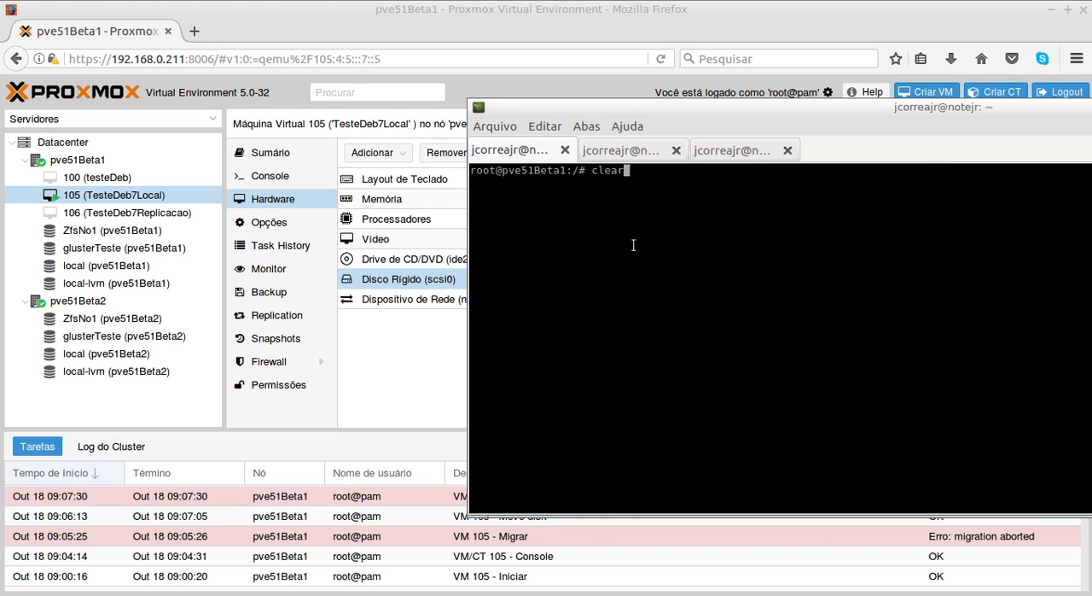
{"action": "key", "text": "Down"}
- Ping pve51Beta2 from the pve51Beta1 shell and stop it after a few replies
{"action": "type", "text": "ping pve51Beta1"}
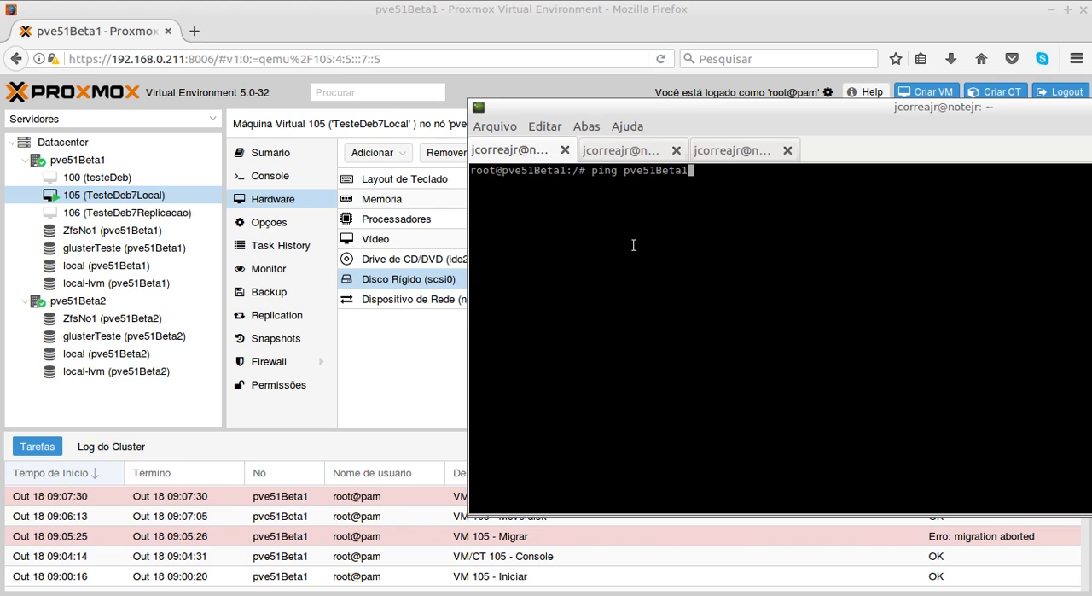
{"action": "key", "text": "Return"}
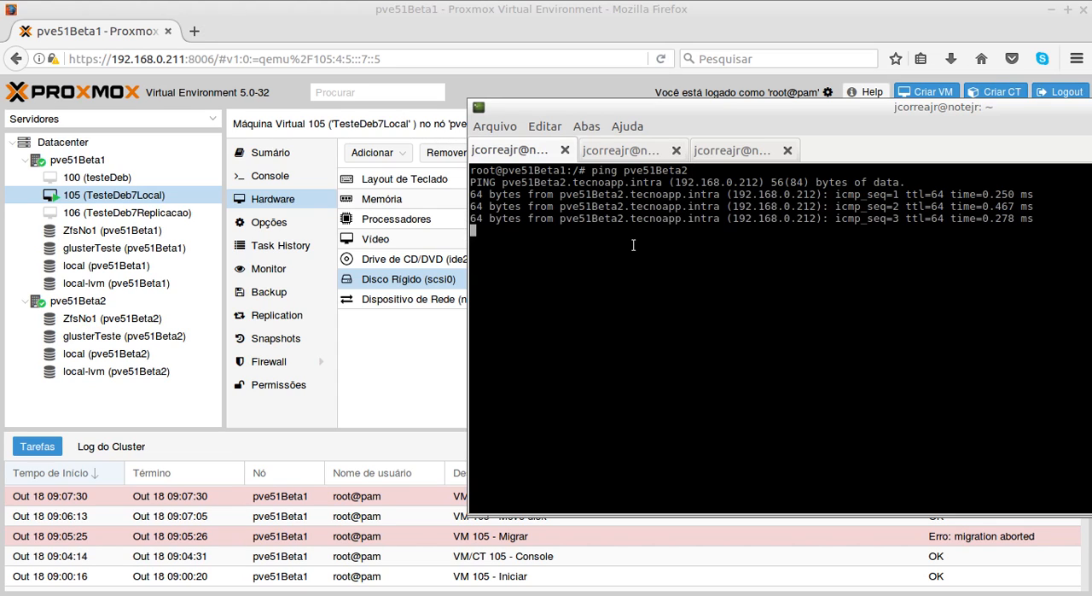
{"action": "key", "text": "ctrl+c"}
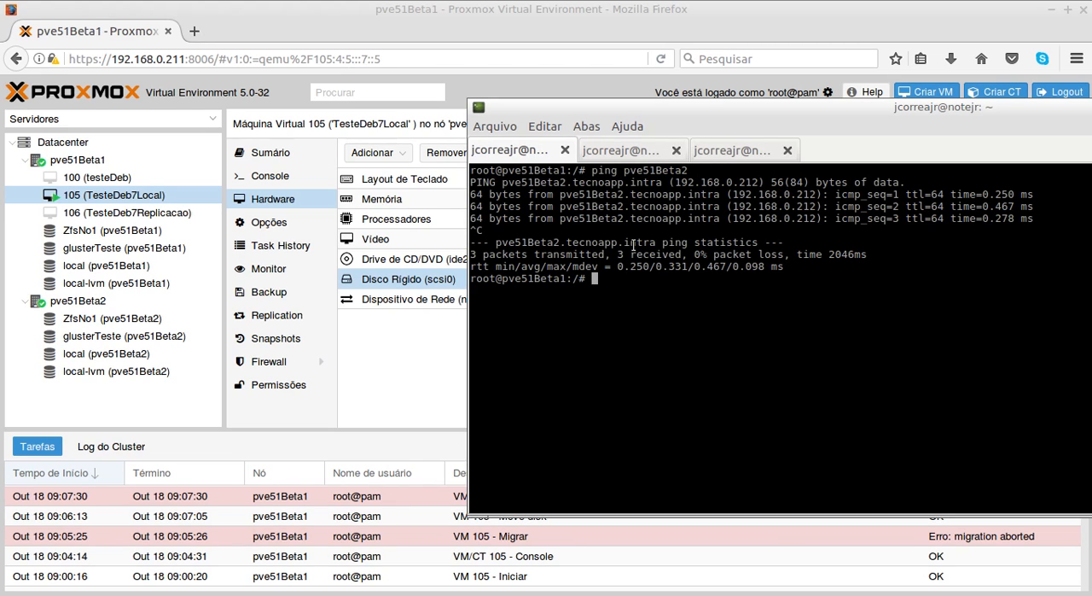
- Open /etc/hosts in nano, examine the name entries of the two cluster nodes, and exit without editing
{"action": "type", "text": "nano /etc/hosts"}
{"action": "key", "text": "Return"}
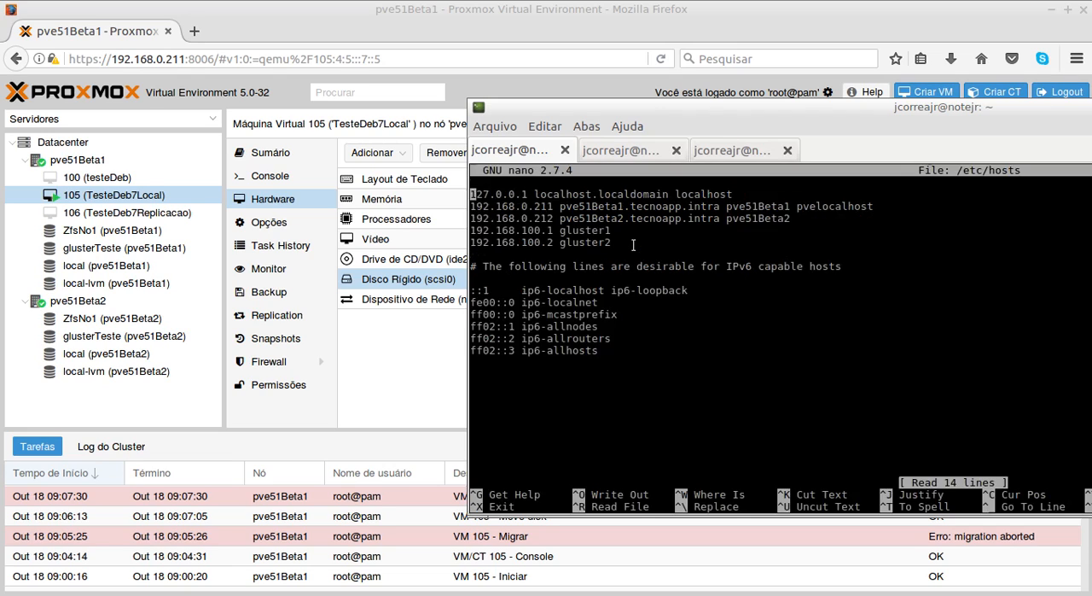
{"action": "key", "text": "Down"}
{"action": "key", "text": "Down"}
{"action": "key", "text": "Up"}
{"action": "key", "text": "Down"}
{"action": "key", "text": "Right"}
{"action": "key", "text": "Right"}
{"action": "key", "text": "Right"}
{"action": "key", "text": "Right"}
{"action": "key", "text": "Right"}
{"action": "key", "text": "Right"}
{"action": "key", "text": "Right"}
{"action": "key", "text": "Right"}
{"action": "key", "text": "Right"}
{"action": "key", "text": "Right"}
{"action": "key", "text": "Right"}
{"action": "key", "text": "Right"}
{"action": "key", "text": "Right"}
{"action": "key", "text": "Right"}
{"action": "key", "text": "Right"}
{"action": "key", "text": "Right"}
{"action": "key", "text": "Right"}
{"action": "key", "text": "Right"}
{"action": "key", "text": "Right"}
{"action": "key", "text": "Right"}
{"action": "key", "text": "Left"}
{"action": "key", "text": "Left"}
{"action": "key", "text": "Left"}
{"action": "key", "text": "Left"}
{"action": "key", "text": "Left"}
{"action": "key", "text": "Left"}
{"action": "key", "text": "Left"}
{"action": "key", "text": "Left"}
{"action": "key", "text": "Left"}
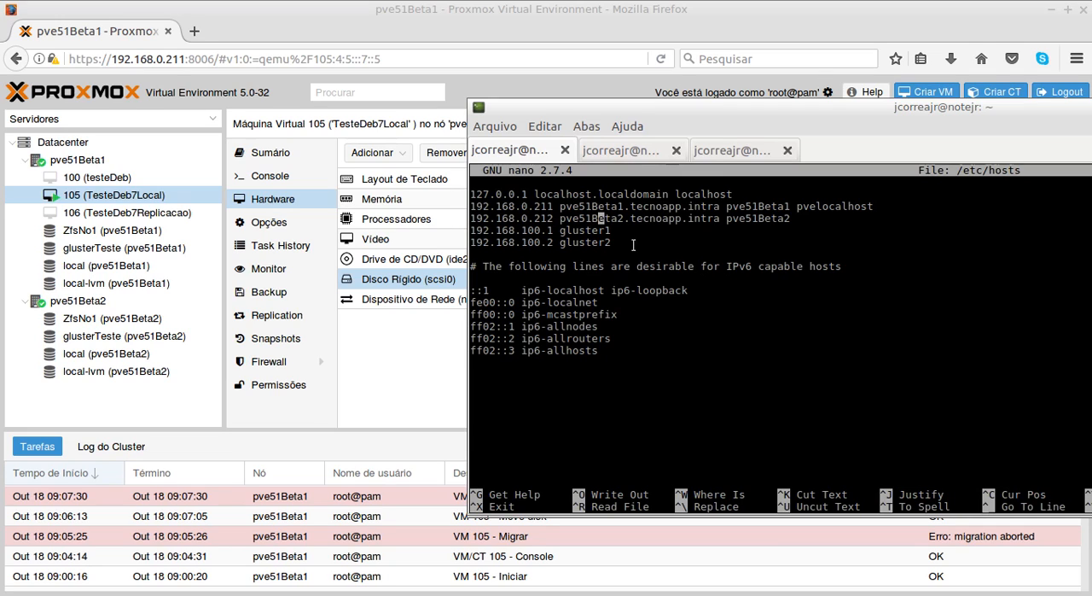
{"action": "key", "text": "Right"}
{"action": "key", "text": "Right"}
{"action": "key", "text": "Right"}
{"action": "key", "text": "Right"}
{"action": "key", "text": "Right"}
{"action": "key", "text": "Right"}
{"action": "key", "text": "Right"}
{"action": "key", "text": "Right"}
{"action": "key", "text": "Right"}
{"action": "key", "text": "Right"}
{"action": "key", "text": "Right"}
{"action": "key", "text": "Right"}
{"action": "key", "text": "Right"}
{"action": "key", "text": "Right"}
{"action": "key", "text": "Right"}
{"action": "key", "text": "Right"}
{"action": "key", "text": "Right"}
{"action": "key", "text": "Right"}
{"action": "key", "text": "Right"}
{"action": "key", "text": "Right"}
{"action": "key", "text": "Left"}
{"action": "key", "text": "Left"}
{"action": "key", "text": "Left"}
{"action": "key", "text": "Left"}
{"action": "key", "text": "Left"}
{"action": "key", "text": "Left"}
{"action": "key", "text": "Left"}
{"action": "key", "text": "Left"}
{"action": "key", "text": "Left"}
{"action": "key", "text": "Left"}
{"action": "key", "text": "Left"}
{"action": "key", "text": "Left"}
{"action": "key", "text": "Left"}
{"action": "key", "text": "Left"}
{"action": "key", "text": "Left"}
{"action": "key", "text": "Left"}
{"action": "key", "text": "Left"}
{"action": "key", "text": "Left"}
{"action": "key", "text": "Left"}
{"action": "key", "text": "Left"}
{"action": "key", "text": "Left"}
{"action": "key", "text": "Left"}
{"action": "key", "text": "Left"}
{"action": "key", "text": "Left"}
{"action": "key", "text": "Left"}
{"action": "key", "text": "Left"}
{"action": "key", "text": "Left"}
{"action": "key", "text": "ctrl+x"}
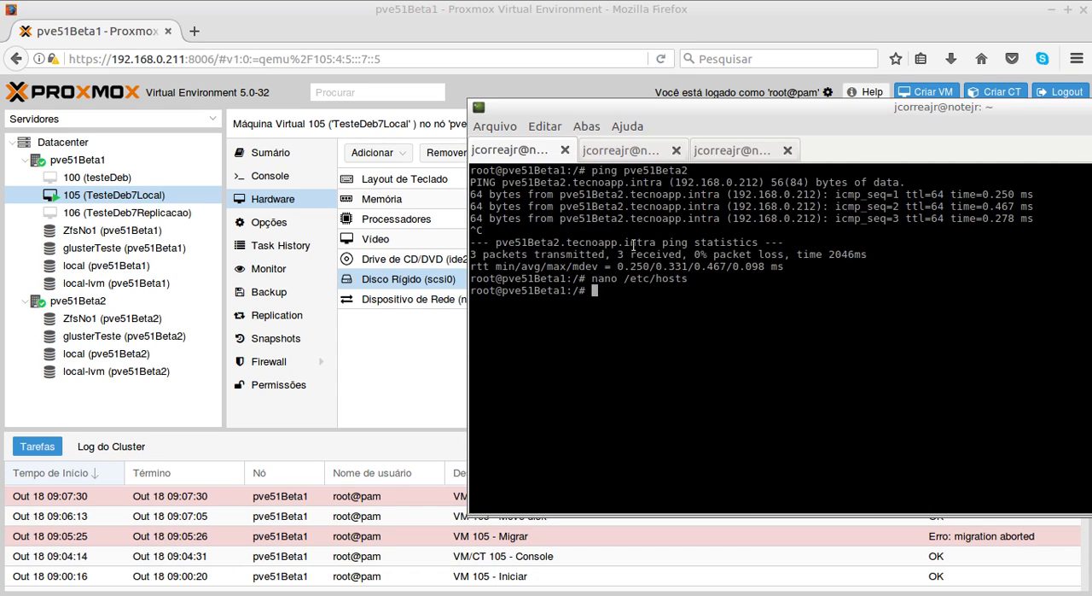
- Paste the copied command qm migrate 105 pve51Beta2 --online --with-local-disks at the prompt and review its arguments
{"action": "key", "text": "ctrl+shift+v"}
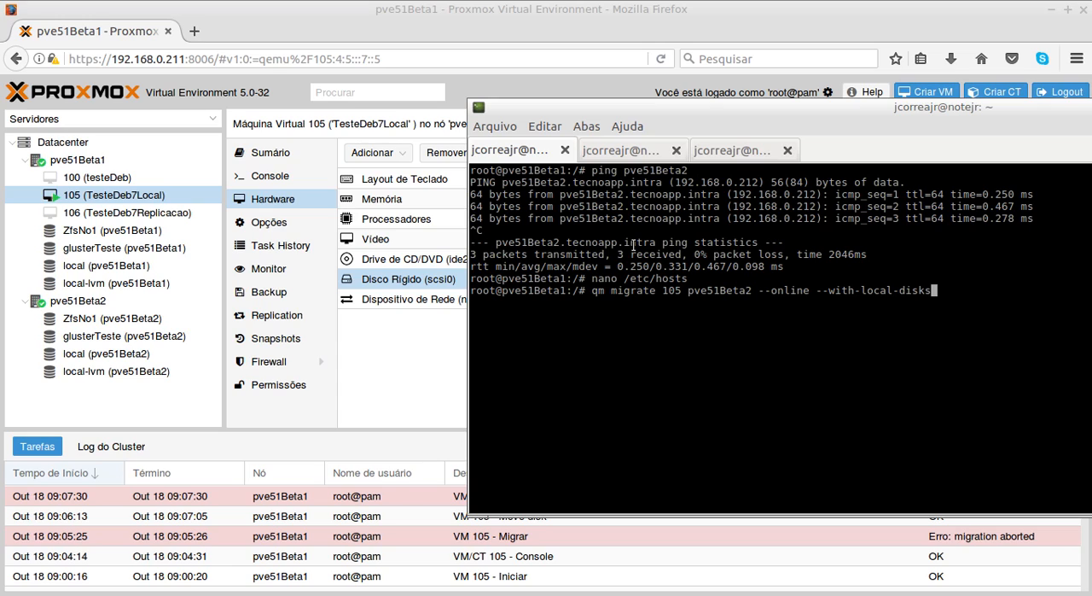
{"action": "key", "text": "ctrl+Left"}
{"action": "key", "text": "ctrl+Left"}
{"action": "key", "text": "ctrl+Left"}
{"action": "key", "text": "ctrl+Left"}
{"action": "key", "text": "ctrl+Left"}
{"action": "key", "text": "Left"}
{"action": "key", "text": "Left"}
{"action": "key", "text": "Right"}
{"action": "key", "text": "Right"}
{"action": "key", "text": "Right"}
{"action": "key", "text": "Right"}
{"action": "key", "text": "Right"}
{"action": "key", "text": "Right"}
{"action": "key", "text": "Right"}
{"action": "key", "text": "Right"}
{"action": "key", "text": "Right"}
{"action": "key", "text": "Right"}
{"action": "key", "text": "Right"}
{"action": "key", "text": "Right"}
{"action": "key", "text": "Right"}
{"action": "key", "text": "Right"}
{"action": "key", "text": "Right"}
{"action": "key", "text": "Right"}
{"action": "key", "text": "Right"}
{"action": "key", "text": "Right"}
{"action": "key", "text": "Right"}
{"action": "key", "text": "Right"}
{"action": "key", "text": "Right"}
{"action": "key", "text": "Right"}
{"action": "key", "text": "Right"}
{"action": "key", "text": "Right"}
{"action": "key", "text": "Right"}
{"action": "key", "text": "Right"}
{"action": "key", "text": "Right"}
{"action": "key", "text": "Right"}
{"action": "key", "text": "Right"}
{"action": "key", "text": "Right"}
{"action": "key", "text": "Right"}
{"action": "key", "text": "Right"}
- Check the running ping in the third terminal session, then try the prepared live migration of VM 105 to pve51Beta2
{"action": "key", "text": "alt+3"}
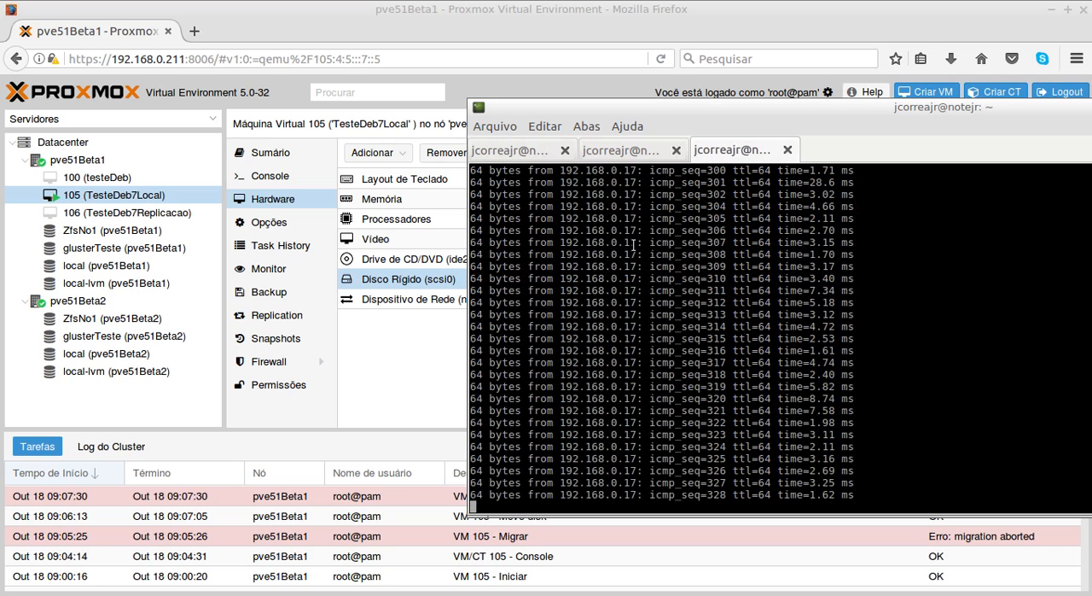
{"action": "key", "text": "alt+1"}
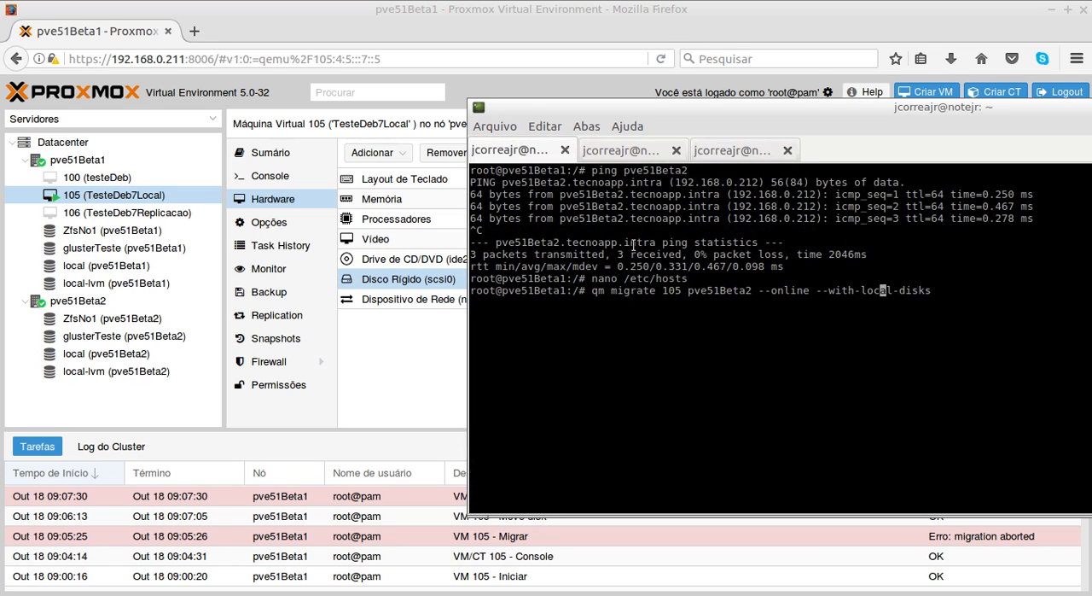
{"action": "key", "text": "Return"}
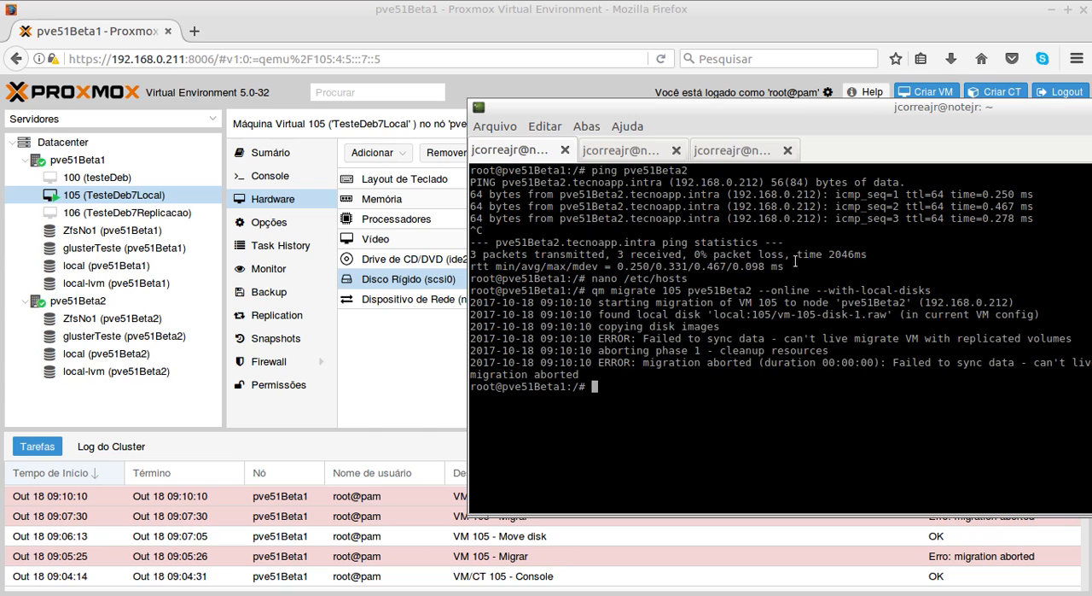
- Reposition the terminal to read the migration output, then open VM 105's replication settings and select its job targeting pve51Beta2
{"action": "left_click_drag", "start_coordinate": [855, 113], "coordinate": [560, 93]}
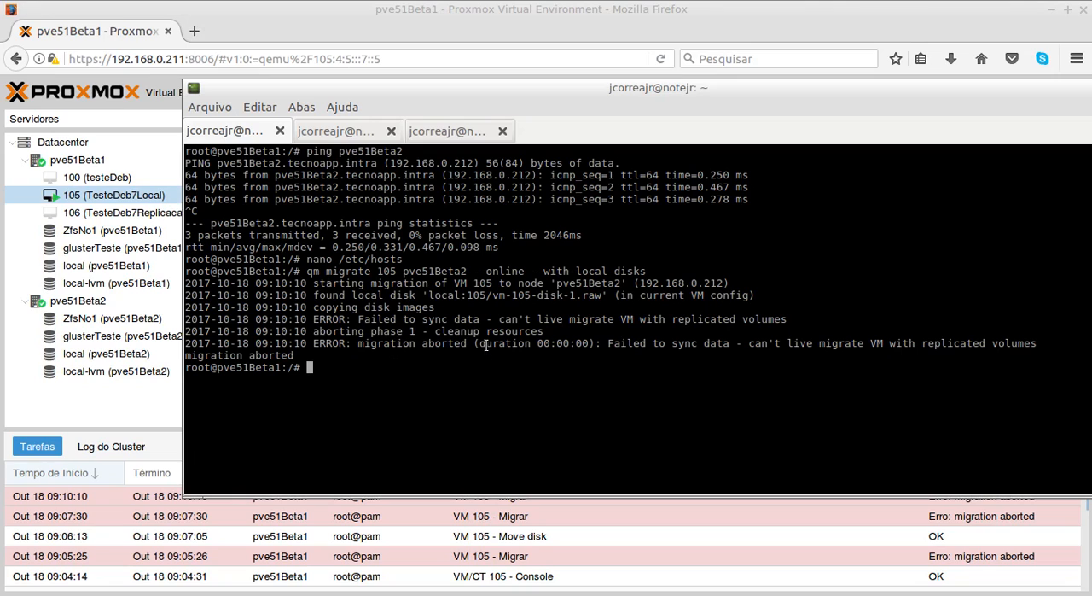
{"action": "left_click", "coordinate": [246, 7]}
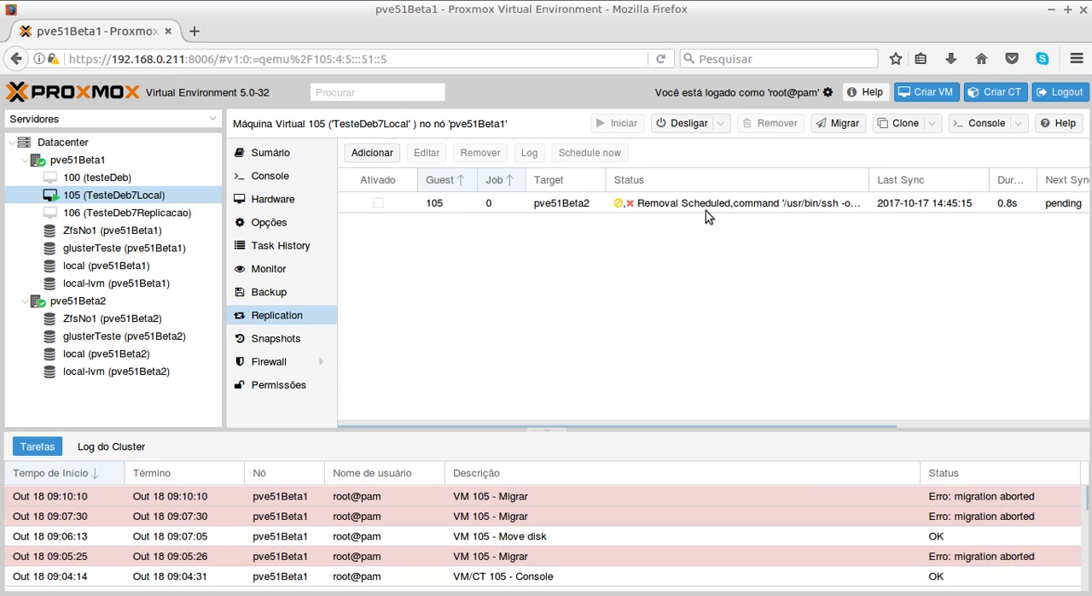
{"action": "left_click", "coordinate": [713, 204]}
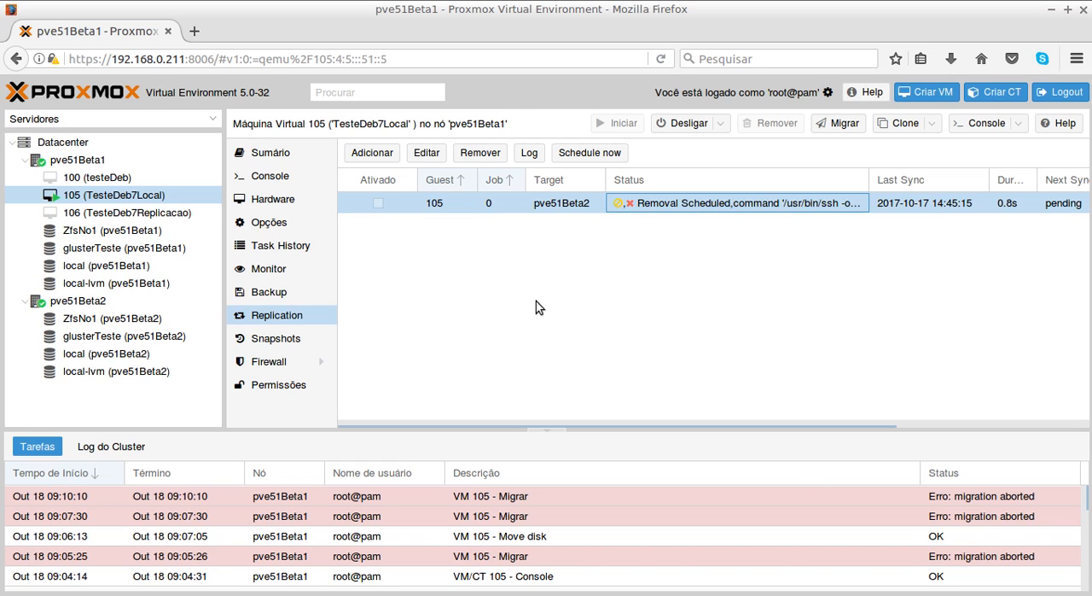
- Reread the migration output in the terminal, then return to Proxmox and select VM 100 under pve51Beta1
{"action": "key", "text": "alt+Tab"}
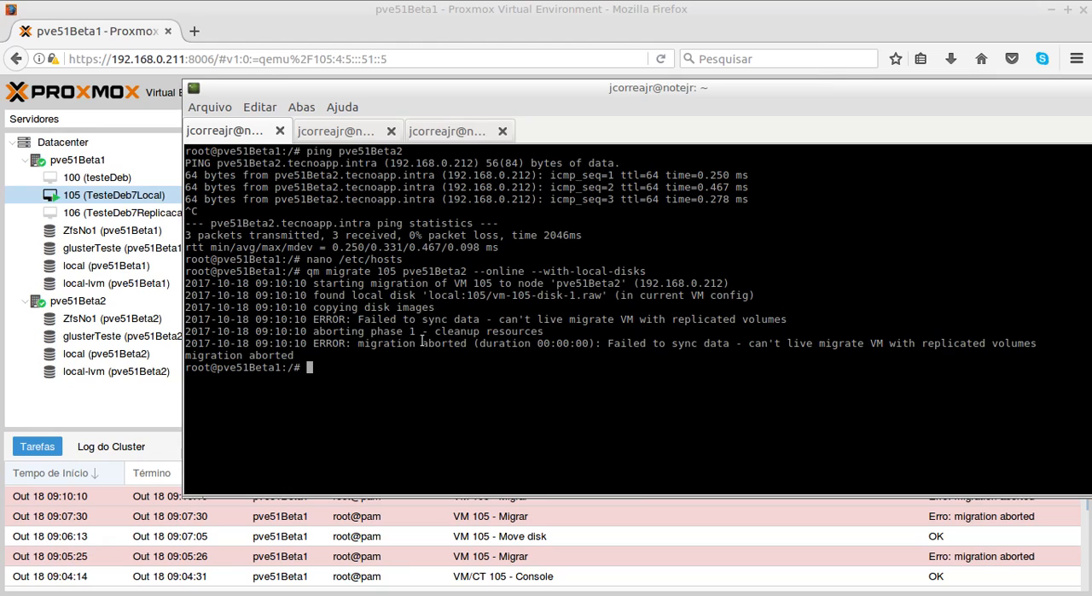
{"action": "left_click", "coordinate": [446, 8]}
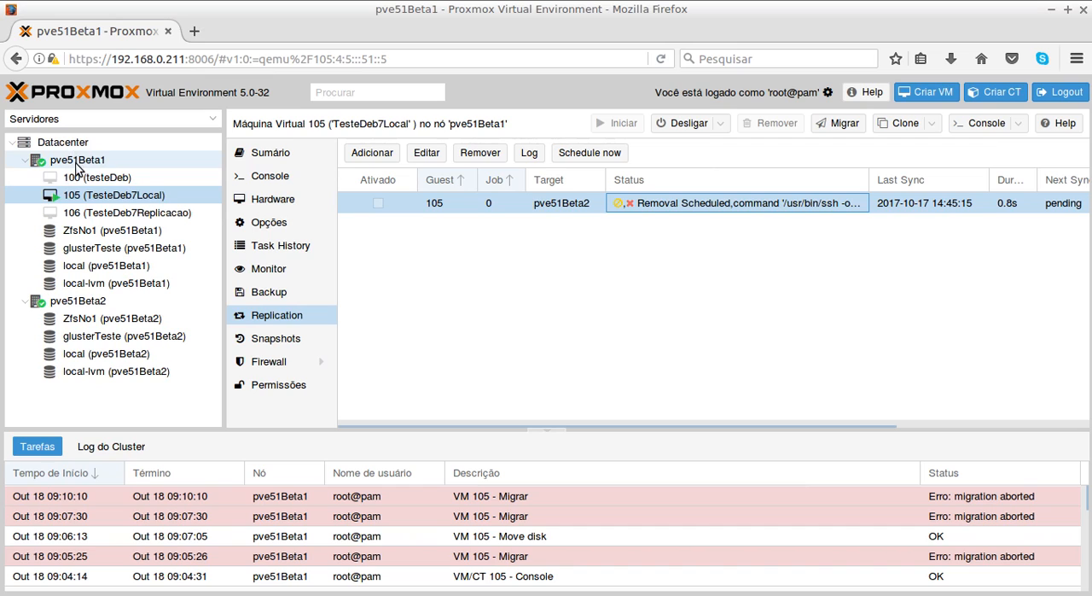
{"action": "left_click", "coordinate": [97, 181]}
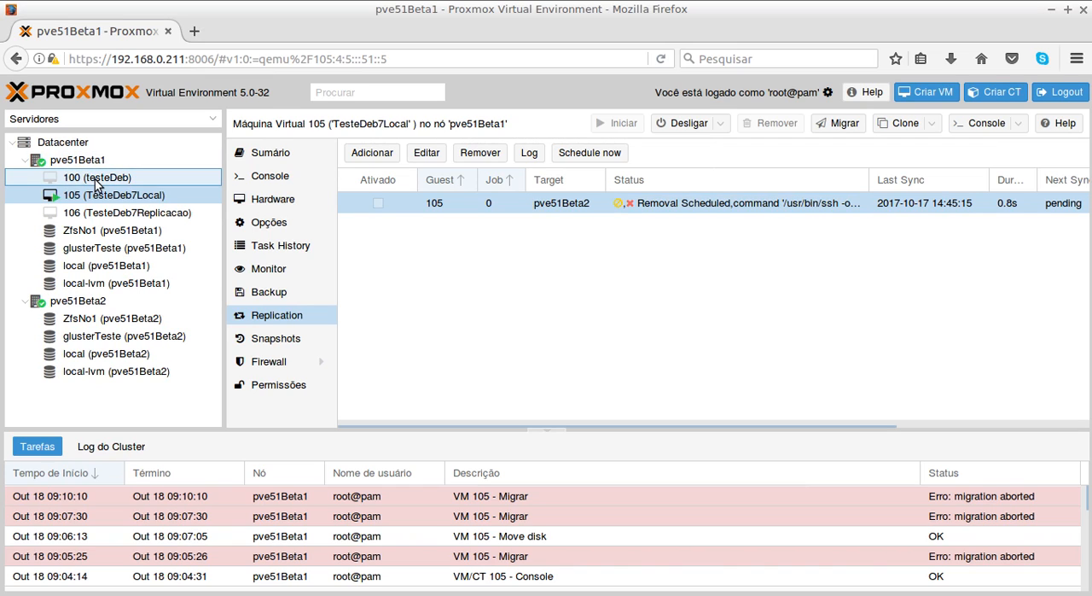
- Review VM 100's options and hardware under pve51Beta1, then highlight the migration error line in the terminal
{"action": "left_click", "coordinate": [98, 181]}
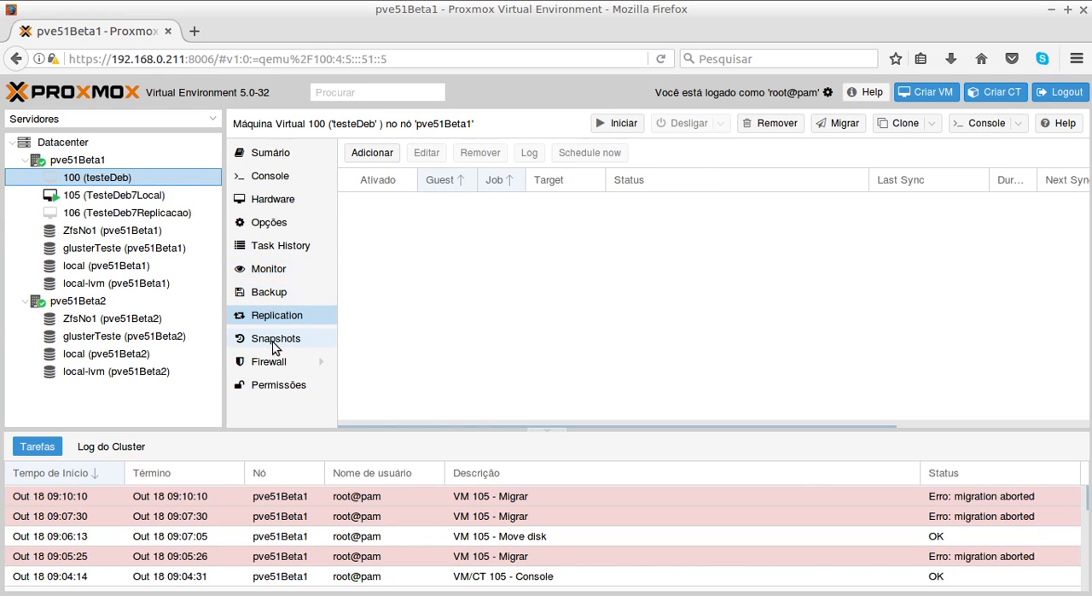
{"action": "left_click", "coordinate": [267, 224]}
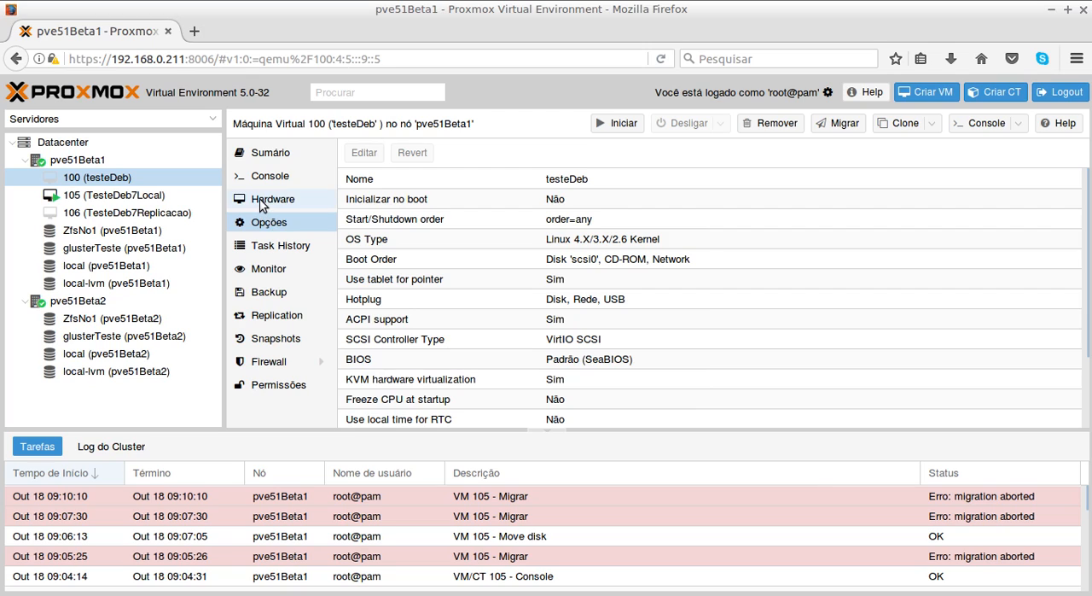
{"action": "left_click", "coordinate": [262, 206]}
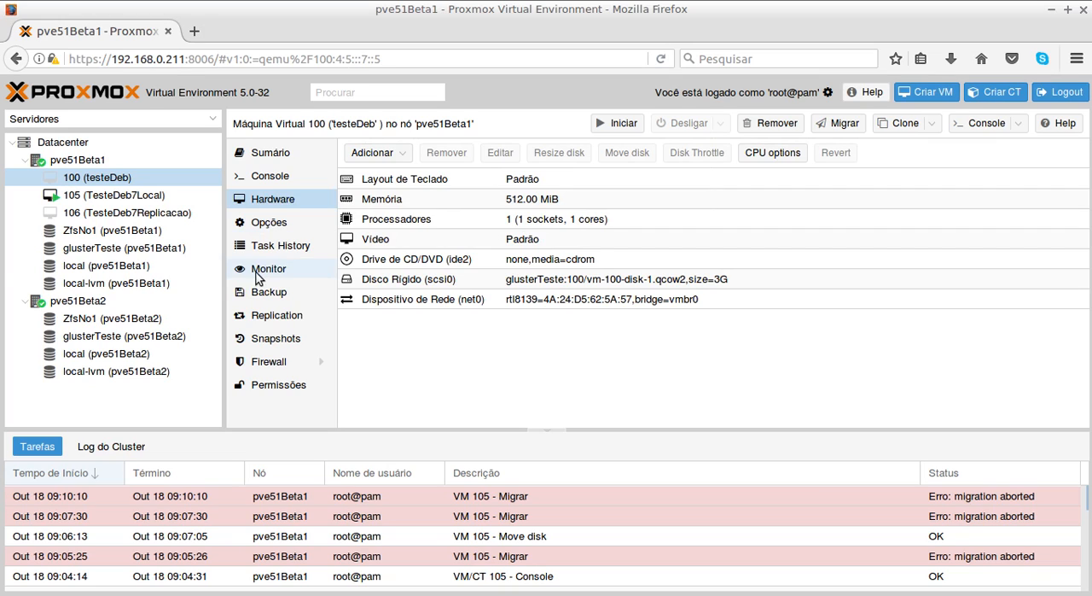
{"action": "left_click", "coordinate": [89, 162]}
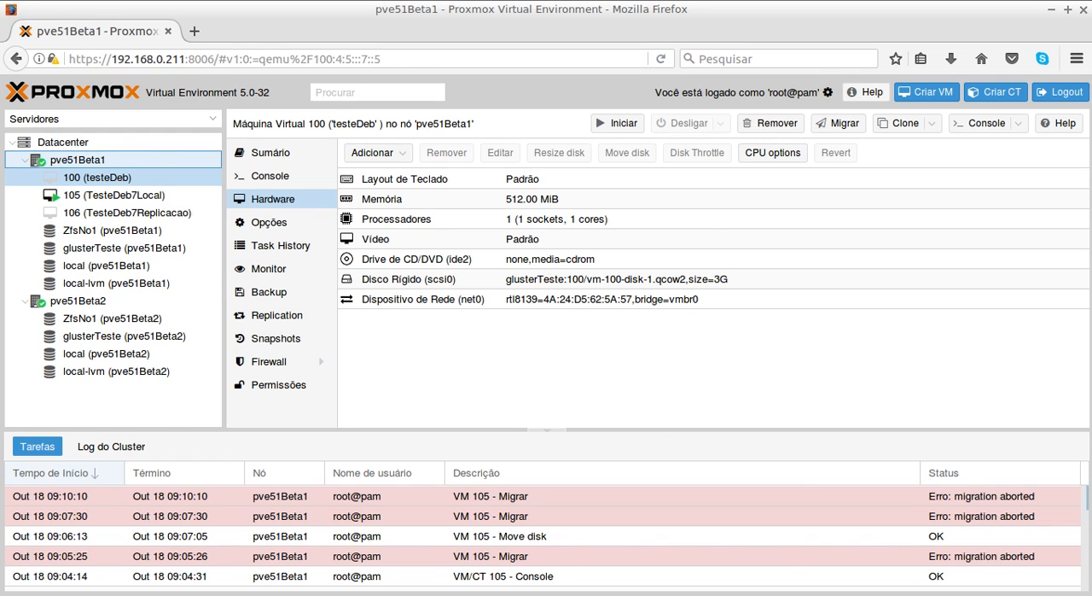
{"action": "key", "text": "alt+Tab"}
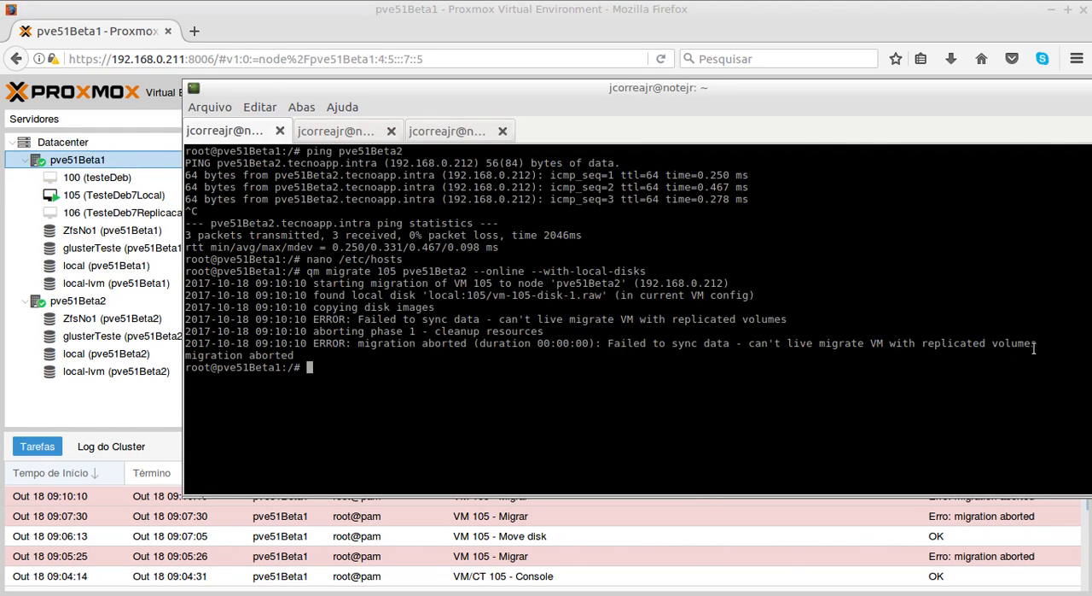
{"action": "left_click_drag", "start_coordinate": [1034, 345], "coordinate": [184, 344]}
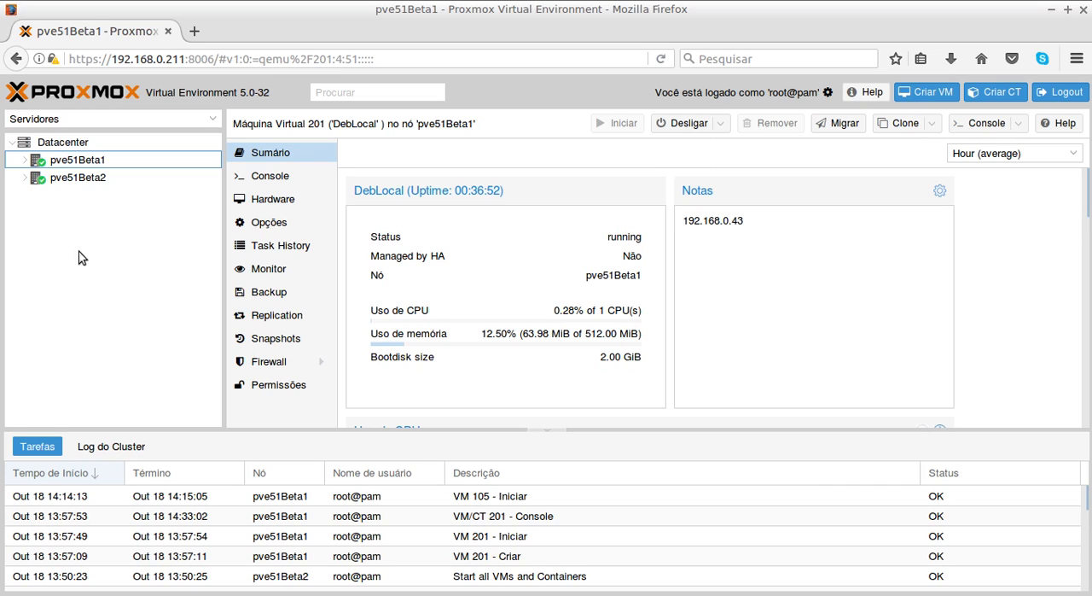
- Expand pve51Beta1 and pve51Beta2, check VM 105's replication and hardware settings, and select its scsi0 hard disk
{"action": "left_click", "coordinate": [24, 160]}
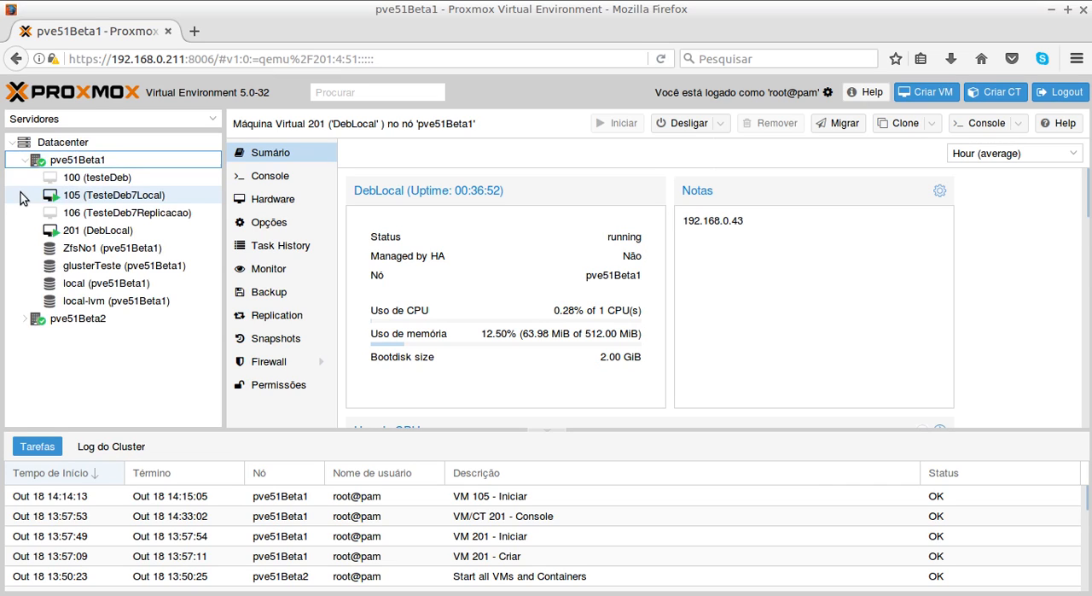
{"action": "left_click", "coordinate": [24, 318]}
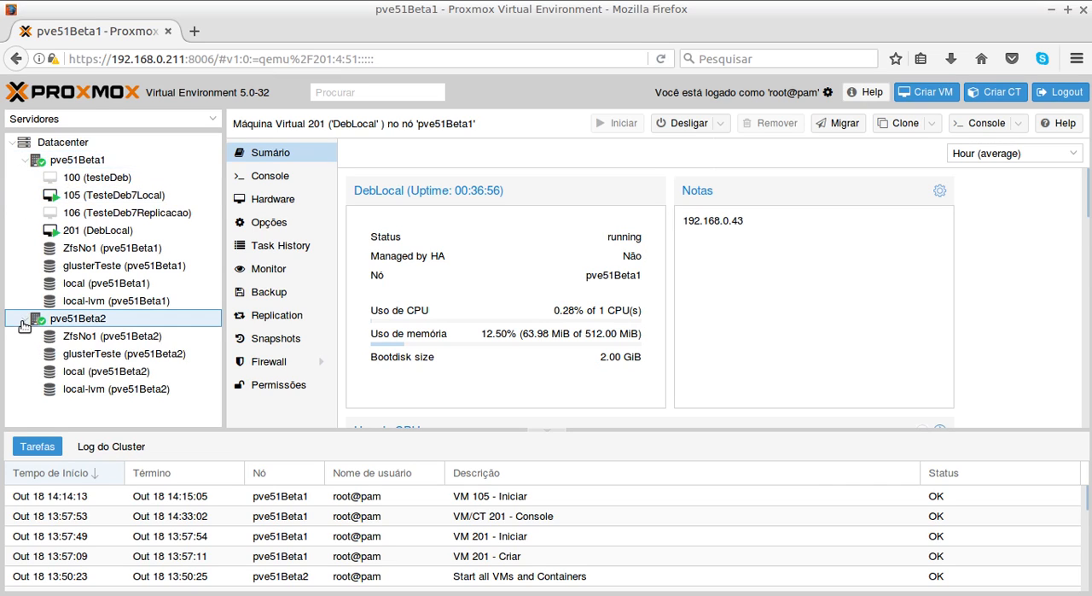
{"action": "left_click", "coordinate": [107, 201]}
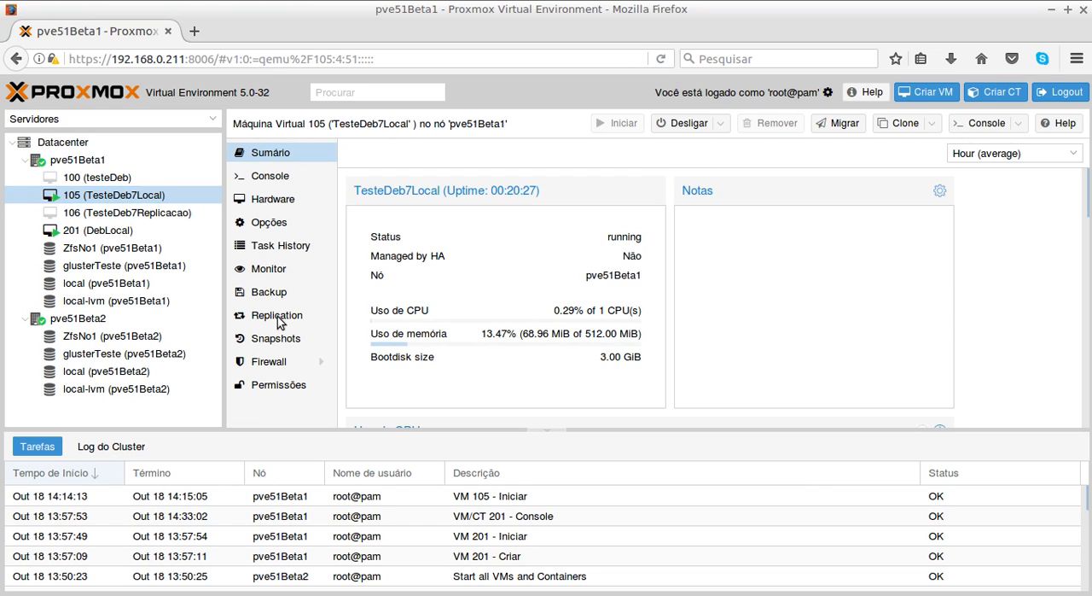
{"action": "left_click", "coordinate": [277, 317]}
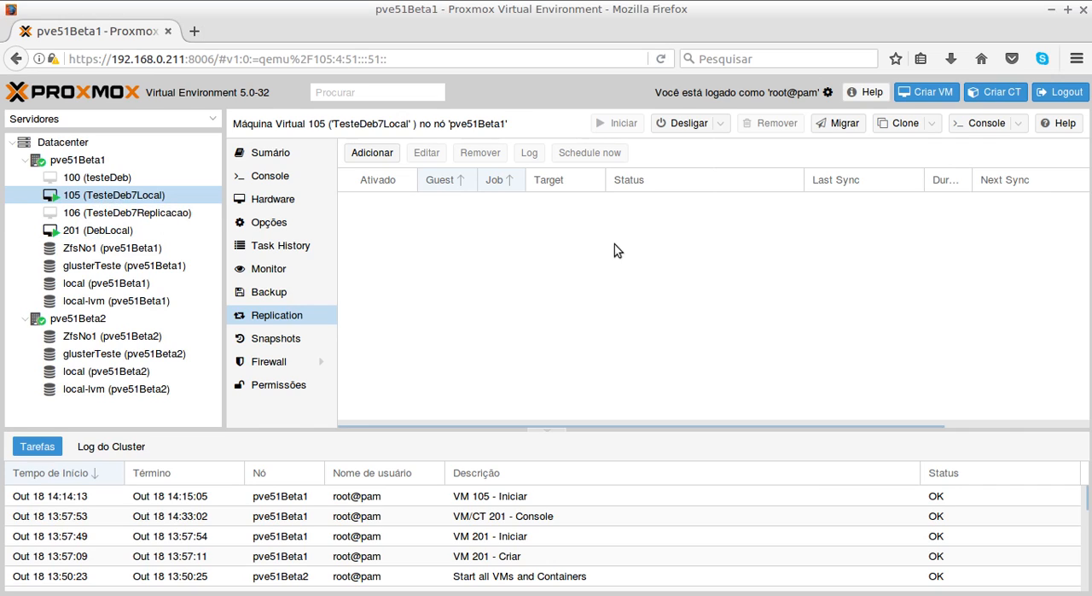
{"action": "left_click", "coordinate": [266, 201]}
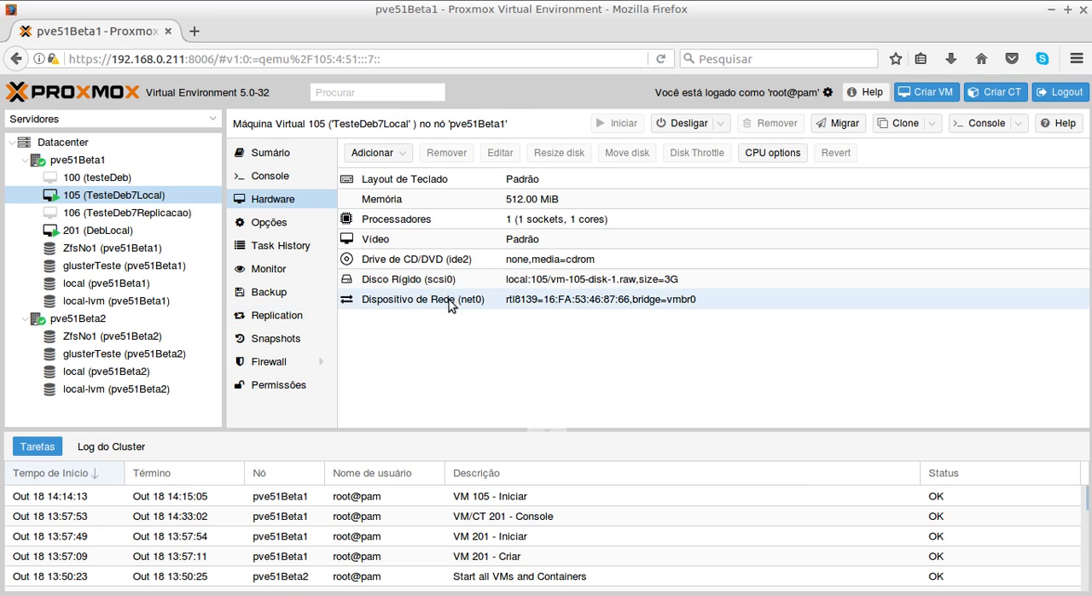
{"action": "left_click", "coordinate": [546, 288]}
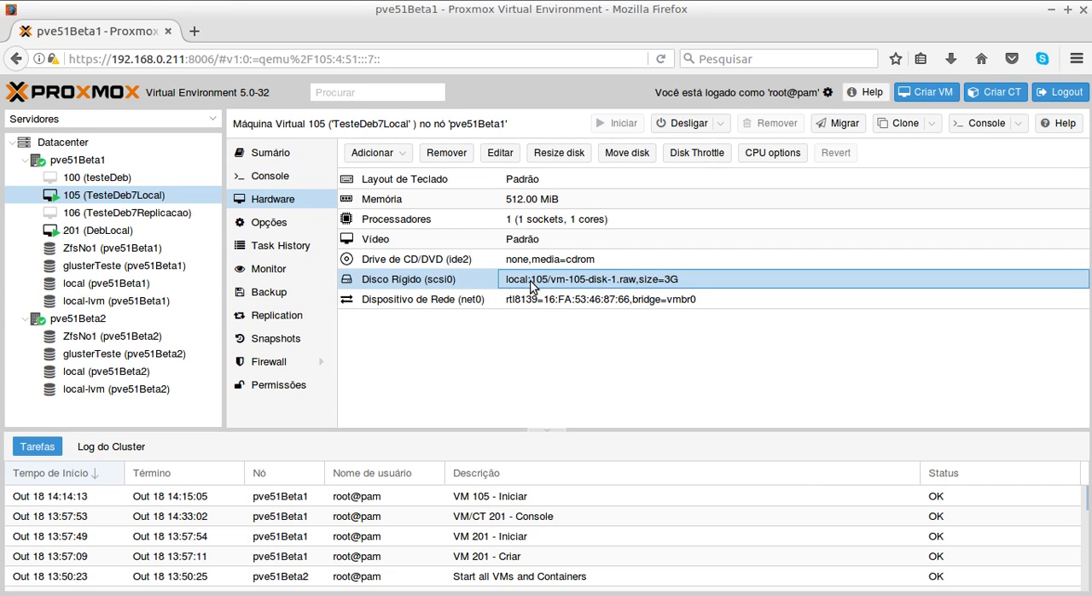
- Change to the root directory and clear the pve51Beta1 terminal, then check the running ping in the second session
{"action": "key", "text": "alt+Tab"}
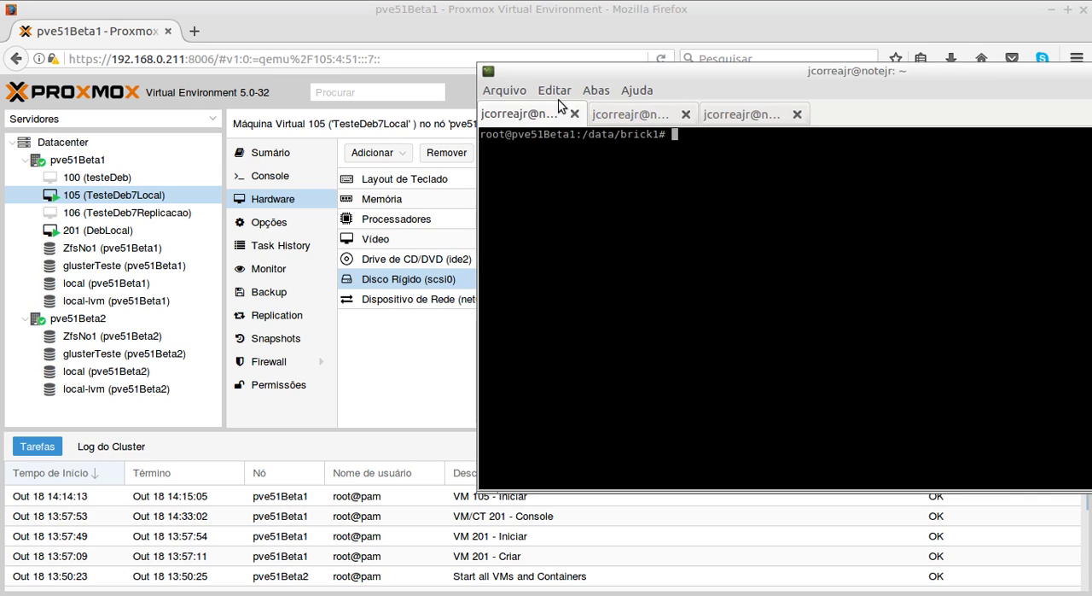
{"action": "type", "text": "cd "}
{"action": "type", "text": "/"}
{"action": "key", "text": "Return"}
{"action": "type", "text": "clear"}
{"action": "key", "text": "Return"}
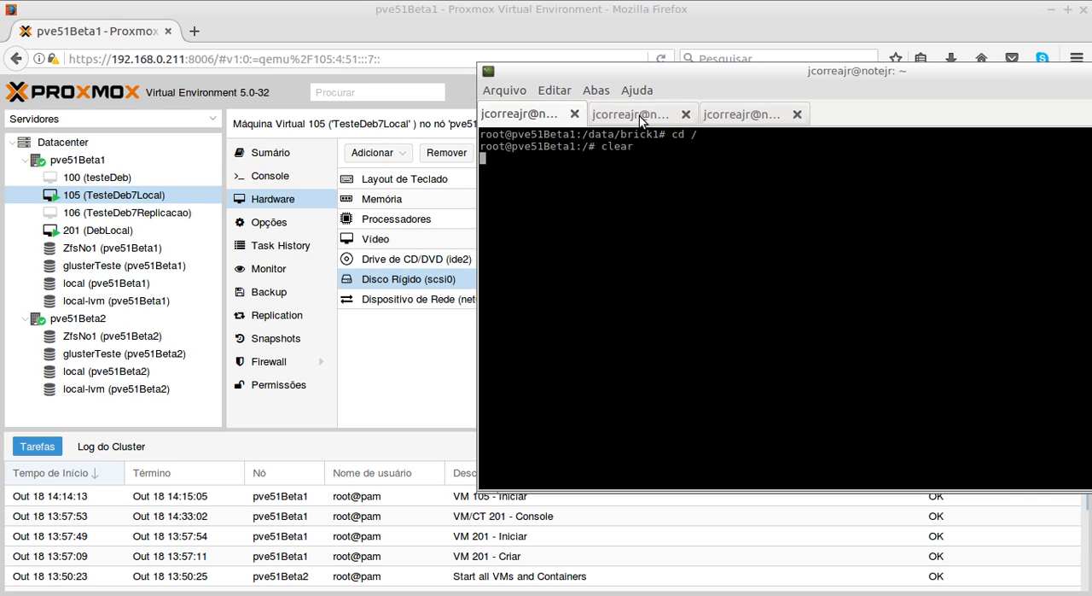
{"action": "left_click", "coordinate": [639, 115]}
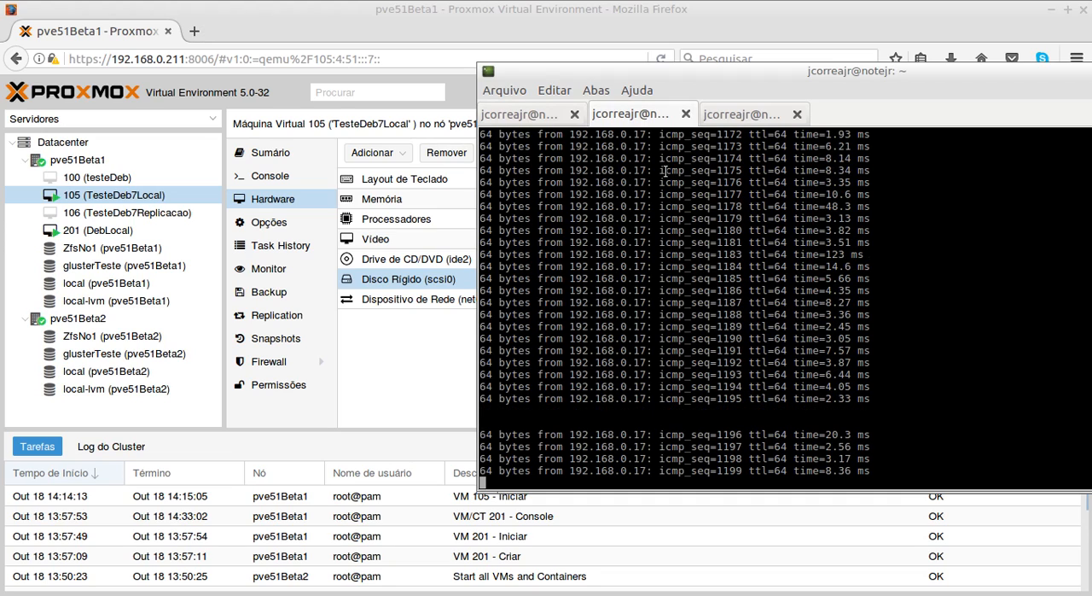
{"action": "left_click", "coordinate": [535, 120]}
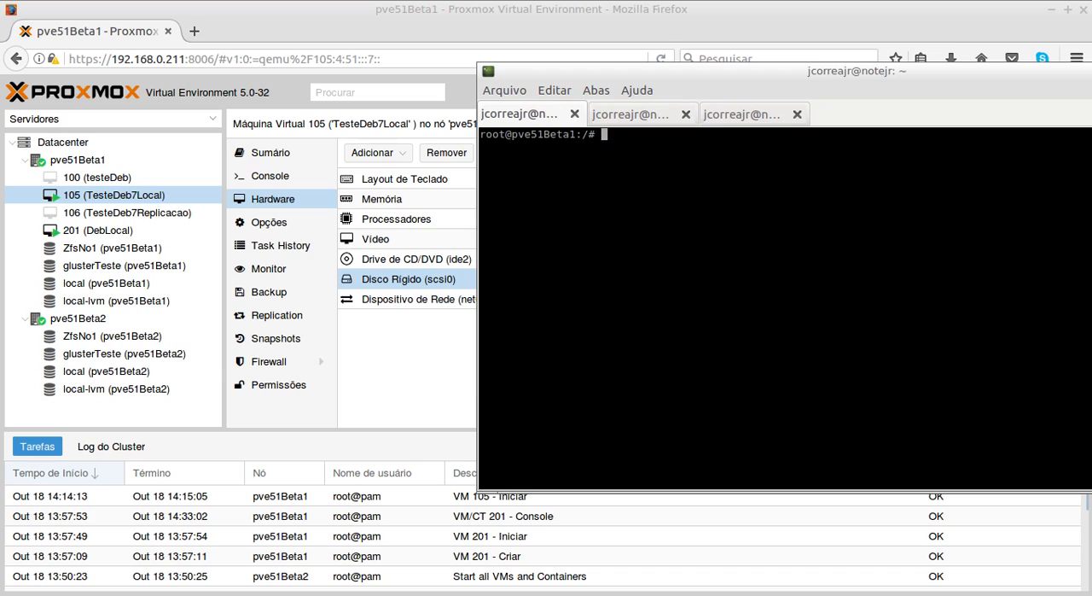
- Copy the command qm migrate <VMID> <PVE_de_Destino> --online --with-local-disks from the PDF handout and paste it at the pve51Beta1 prompt
{"action": "key", "text": "alt+Tab"}
{"action": "scroll", "coordinate": [516, 337], "scroll_direction": "up", "scroll_amount": 1}
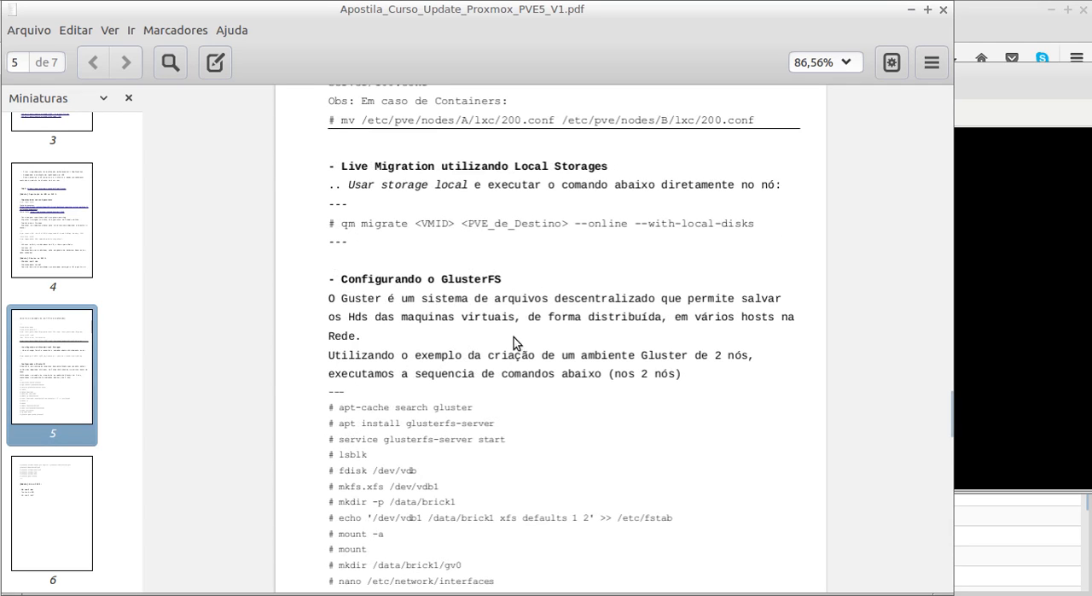
{"action": "left_click_drag", "start_coordinate": [342, 223], "coordinate": [755, 227]}
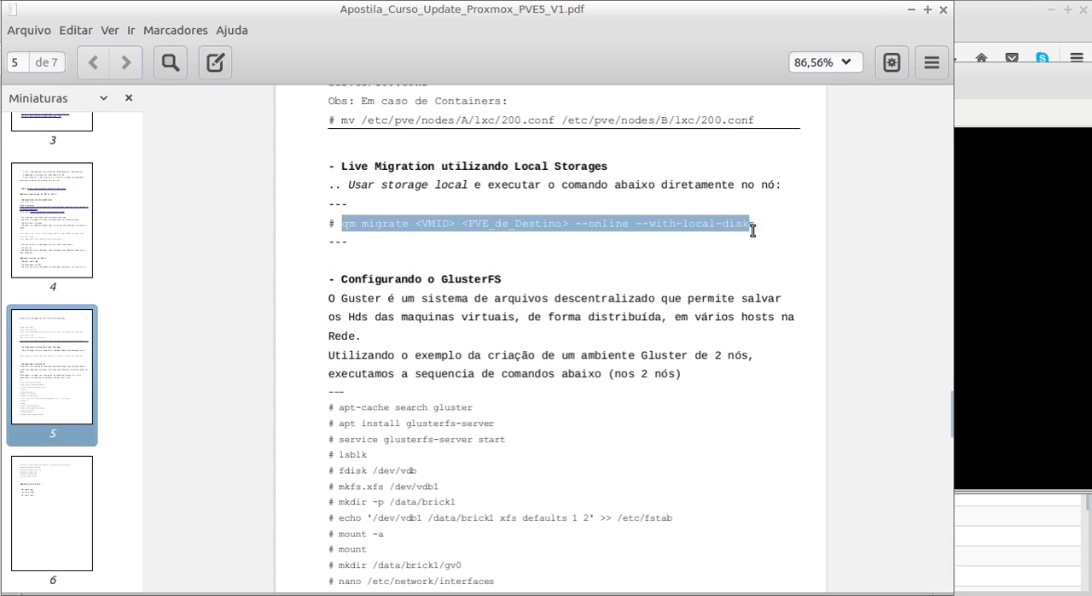
{"action": "right_click", "coordinate": [693, 222]}
{"action": "left_click", "coordinate": [725, 307]}
{"action": "left_click", "coordinate": [1051, 289]}
{"action": "key", "text": "ctrl+shift+v"}
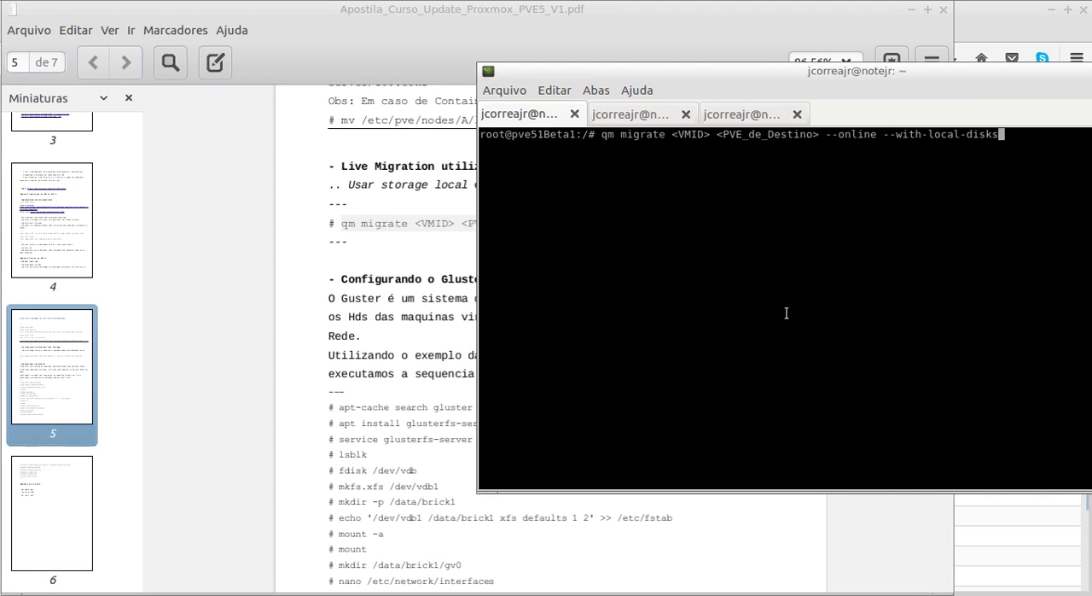
- Minimize the PDF handout and replace the <VMID> placeholder in the migration command with 105
{"action": "key", "text": "Home"}
{"action": "key", "text": "Right"}
{"action": "key", "text": "Right"}
{"action": "key", "text": "Right"}
{"action": "key", "text": "Right"}
{"action": "key", "text": "Right"}
{"action": "key", "text": "Right"}
{"action": "key", "text": "Right"}
{"action": "key", "text": "Right"}
{"action": "left_click", "coordinate": [911, 12]}
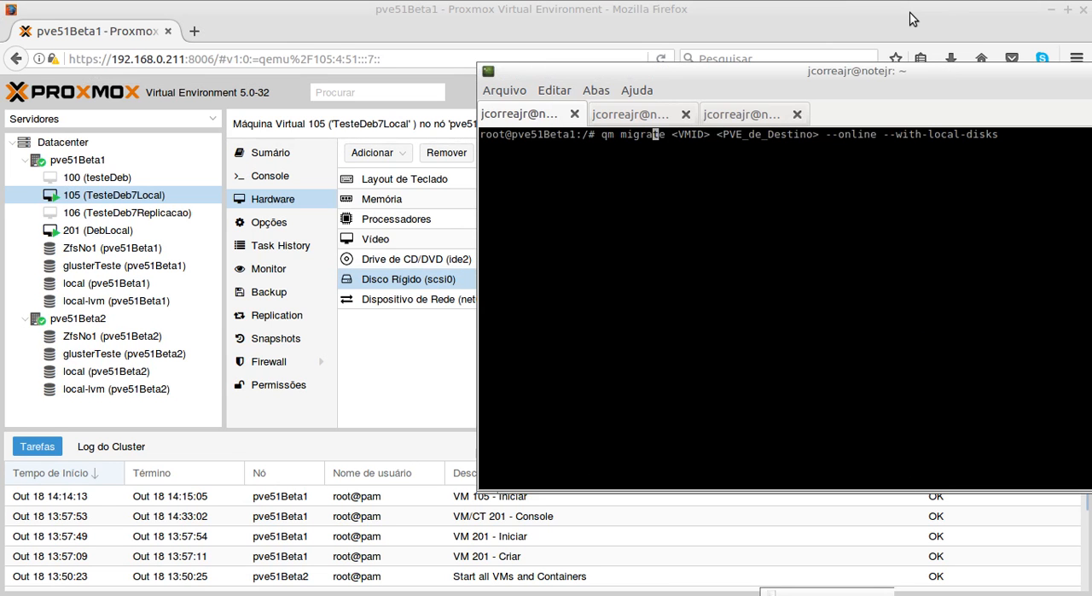
{"action": "key", "text": "Right"}
{"action": "key", "text": "Right"}
{"action": "key", "text": "Right"}
{"action": "key", "text": "Delete"}
{"action": "key", "text": "Delete"}
{"action": "key", "text": "Delete"}
{"action": "key", "text": "Delete"}
{"action": "key", "text": "Delete"}
{"action": "key", "text": "Delete"}
{"action": "key", "text": "Delete"}
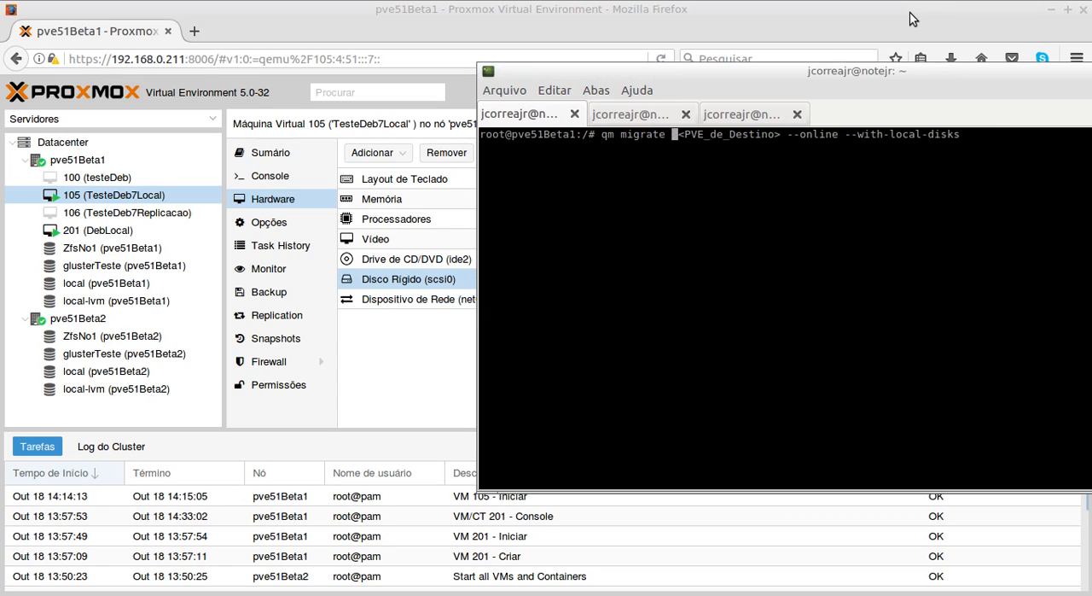
{"action": "type", "text": "105"}
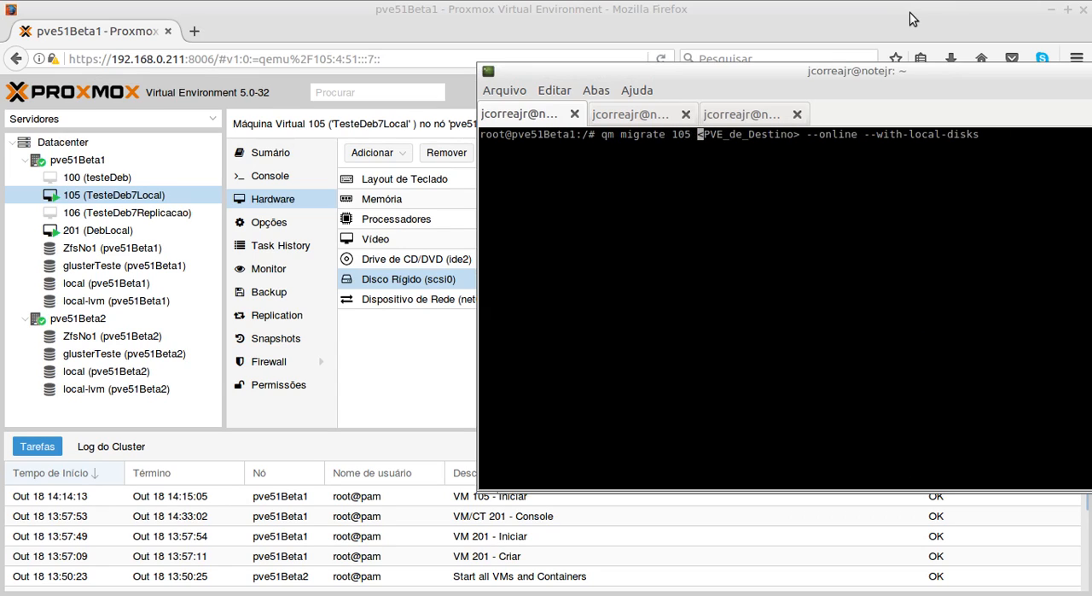
- Replace the <PVE_de_Destino> placeholder in the migration command with pve51Beta2
{"action": "key", "text": "Delete"}
{"action": "key", "text": "Delete"}
{"action": "key", "text": "Delete"}
{"action": "key", "text": "Delete"}
{"action": "key", "text": "Delete"}
{"action": "key", "text": "Delete"}
{"action": "key", "text": "Delete"}
{"action": "key", "text": "Delete"}
{"action": "key", "text": "Delete"}
{"action": "key", "text": "Delete"}
{"action": "key", "text": "Delete"}
{"action": "key", "text": "Delete"}
{"action": "key", "text": "Delete"}
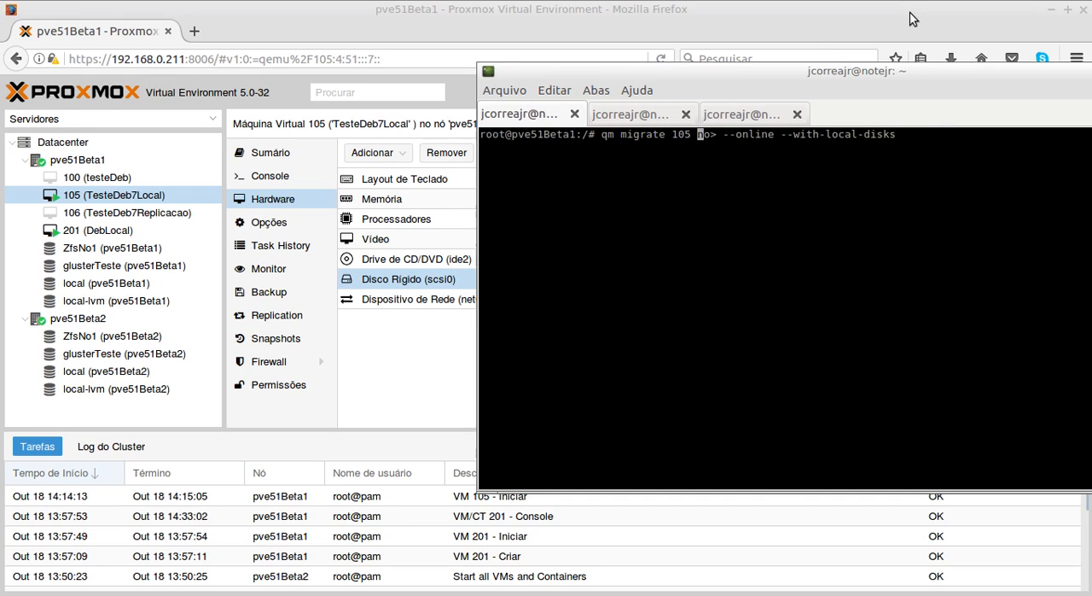
{"action": "key", "text": "Delete"}
{"action": "key", "text": "Delete"}
{"action": "key", "text": "Delete"}
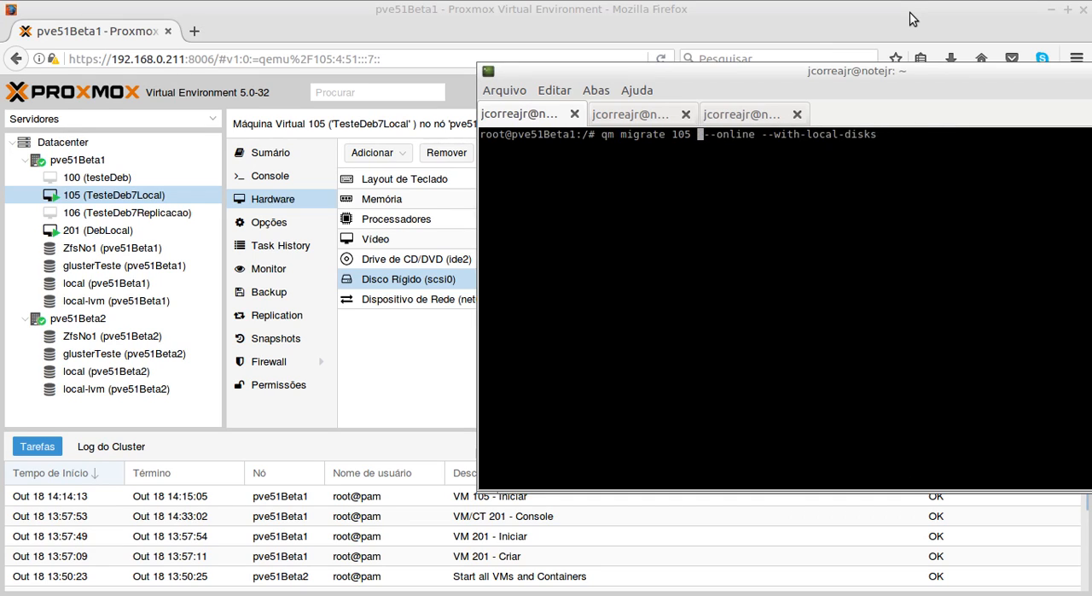
{"action": "type", "text": "pve"}
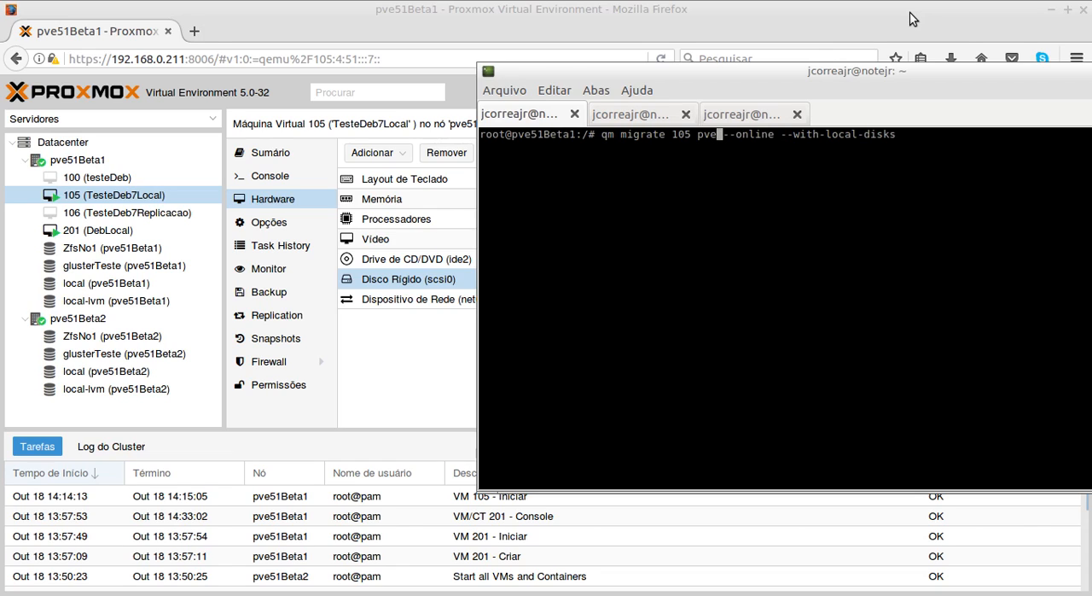
{"action": "type", "text": "51Beta2"}
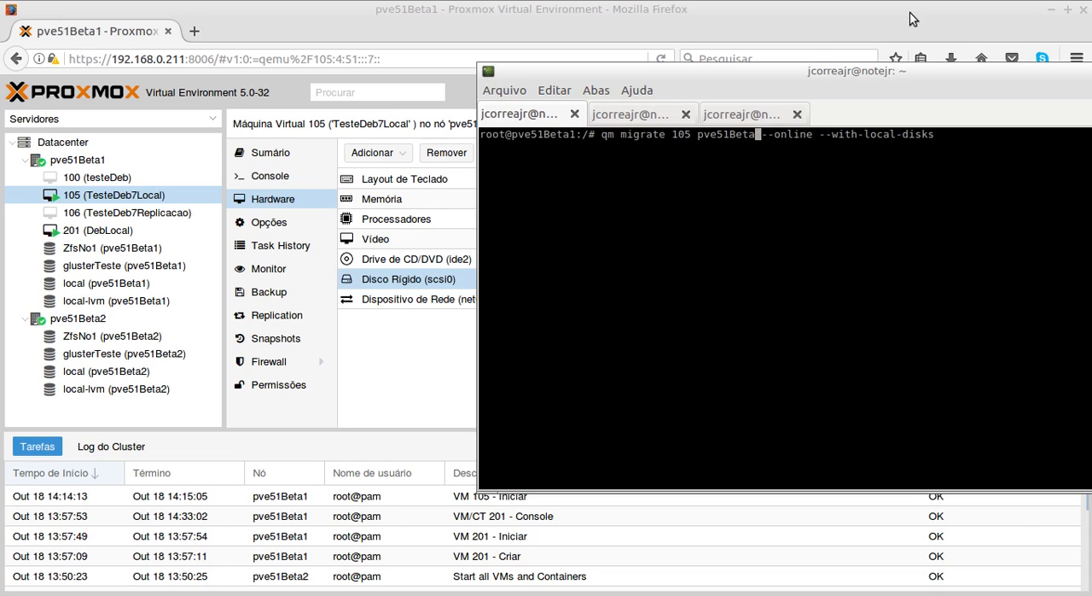
- Review the --online and --with-local-disks arguments, then start the live migration of VM 105 to pve51Beta2
{"action": "key", "text": "Right"}
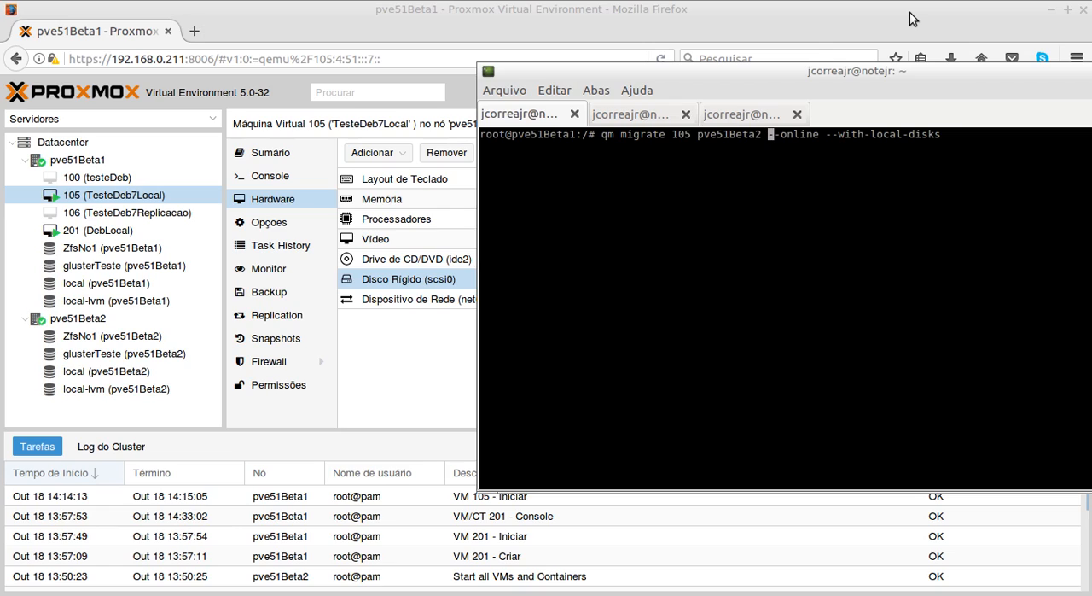
{"action": "key", "text": "Right"}
{"action": "key", "text": "Right"}
{"action": "key", "text": "Right"}
{"action": "key", "text": "Right"}
{"action": "key", "text": "Right"}
{"action": "key", "text": "Right"}
{"action": "key", "text": "Right"}
{"action": "key", "text": "Right"}
{"action": "key", "text": "Right"}
{"action": "key", "text": "Right"}
{"action": "key", "text": "Right"}
{"action": "key", "text": "Right"}
{"action": "key", "text": "Right"}
{"action": "key", "text": "Right"}
{"action": "key", "text": "Right"}
{"action": "key", "text": "Right"}
{"action": "key", "text": "Right"}
{"action": "key", "text": "Right"}
{"action": "key", "text": "Right"}
{"action": "key", "text": "Right"}
{"action": "key", "text": "Right"}
{"action": "key", "text": "Right"}
{"action": "key", "text": "Right"}
{"action": "key", "text": "Right"}
{"action": "key", "text": "Right"}
{"action": "key", "text": "Right"}
{"action": "key", "text": "Right"}
{"action": "left_click_drag", "start_coordinate": [939, 75], "coordinate": [650, 80]}
{"action": "key", "text": "Return"}
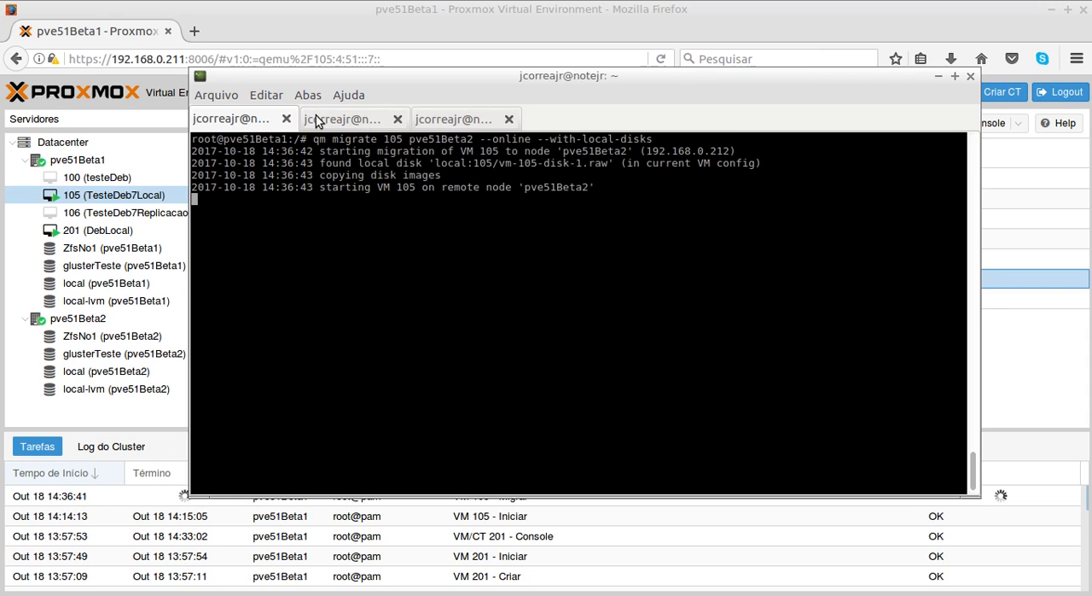
- Alternate between the ping session and the migration output to monitor VM 105's connectivity and disk transfer progress
{"action": "left_click", "coordinate": [345, 118]}
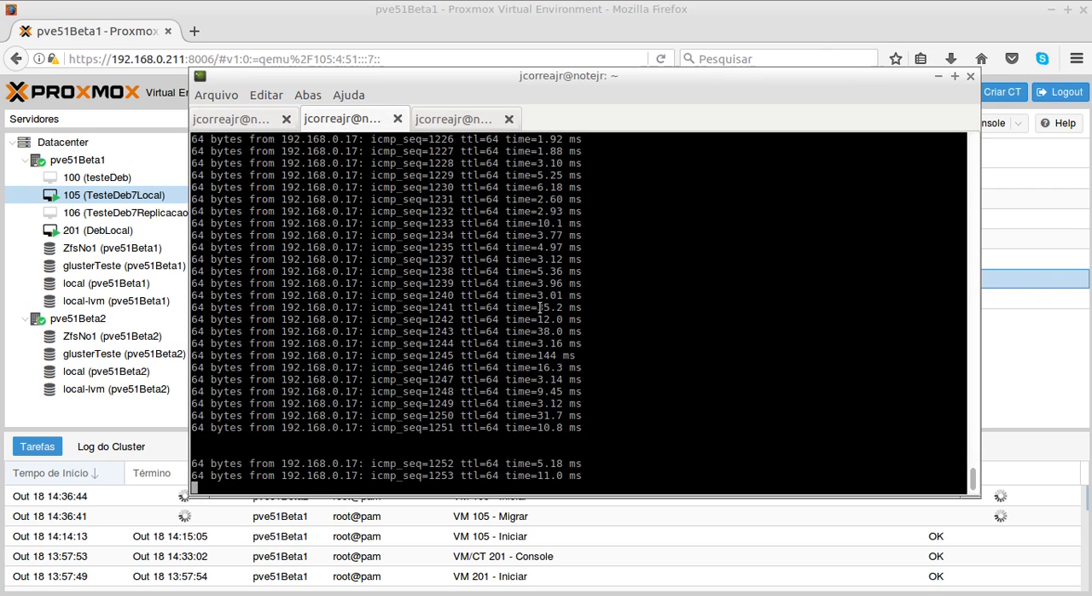
{"action": "left_click", "coordinate": [245, 125]}
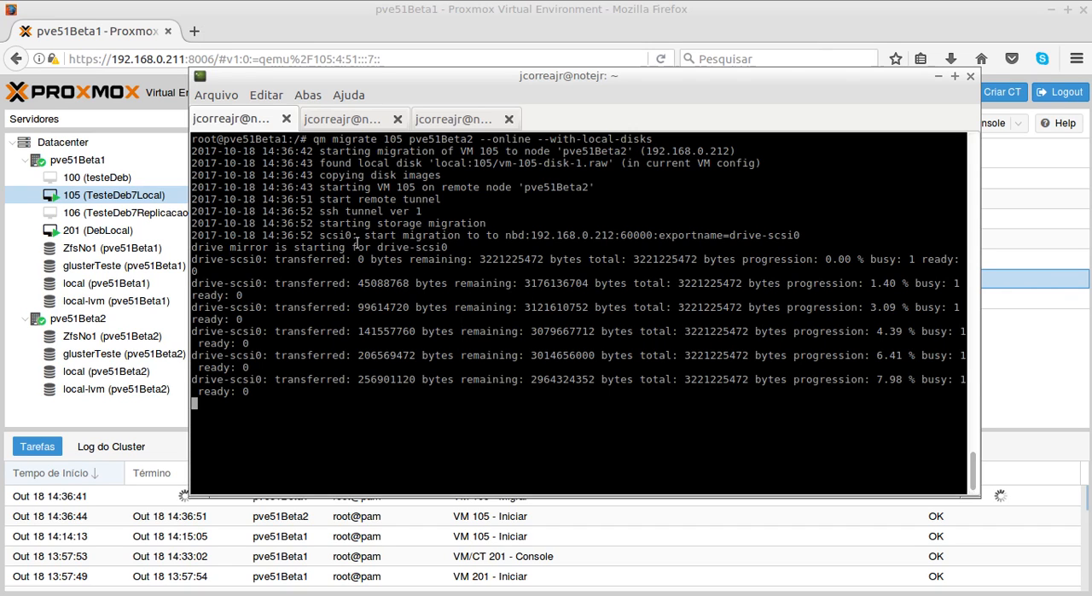
{"action": "left_click", "coordinate": [340, 120]}
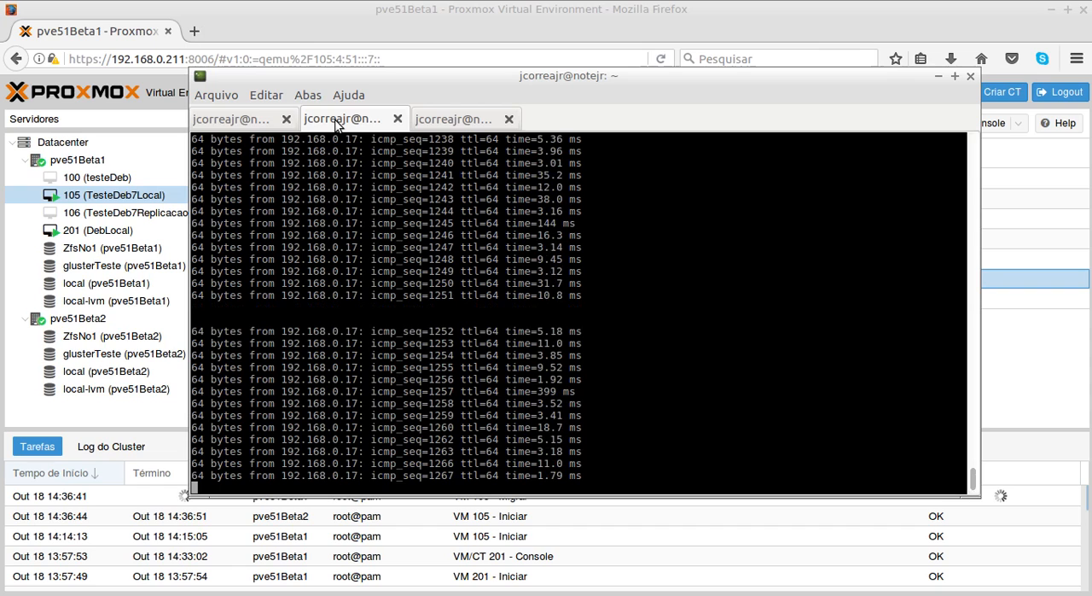
{"action": "left_click", "coordinate": [256, 122]}
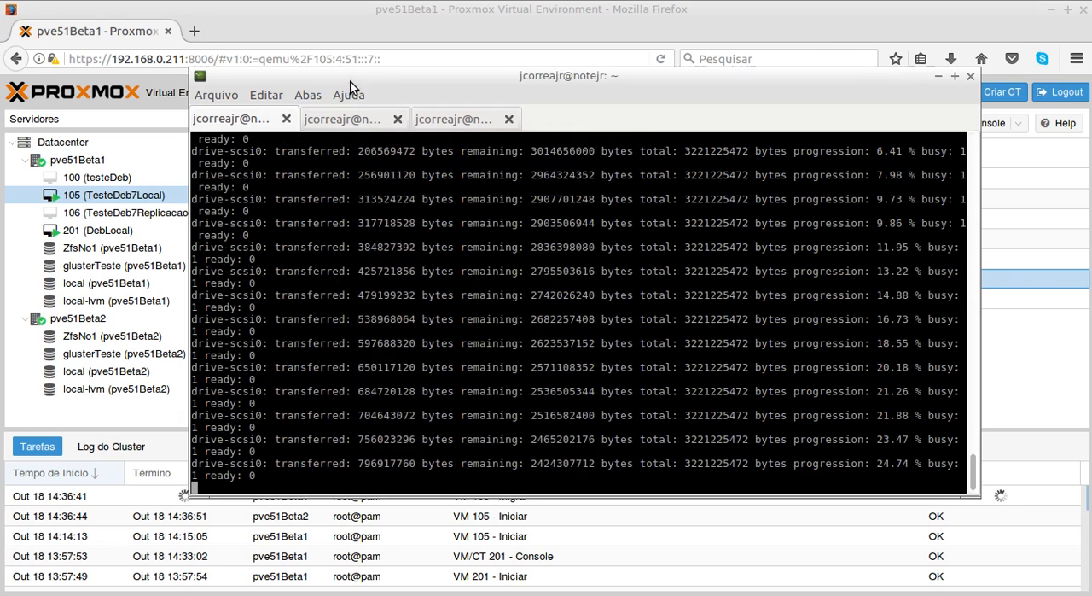
- Move the terminal to uncover the task list, view the running VM 105 migration task's output, and return to the terminal
{"action": "left_click_drag", "start_coordinate": [350, 82], "coordinate": [440, 12]}
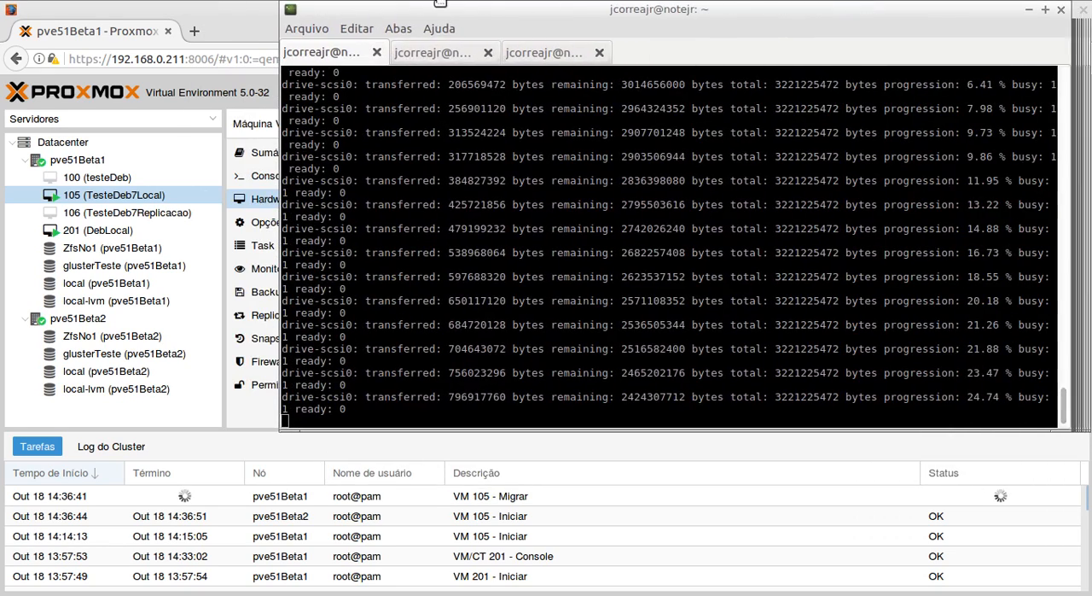
{"action": "left_click", "coordinate": [509, 501]}
{"action": "double_click", "coordinate": [509, 502]}
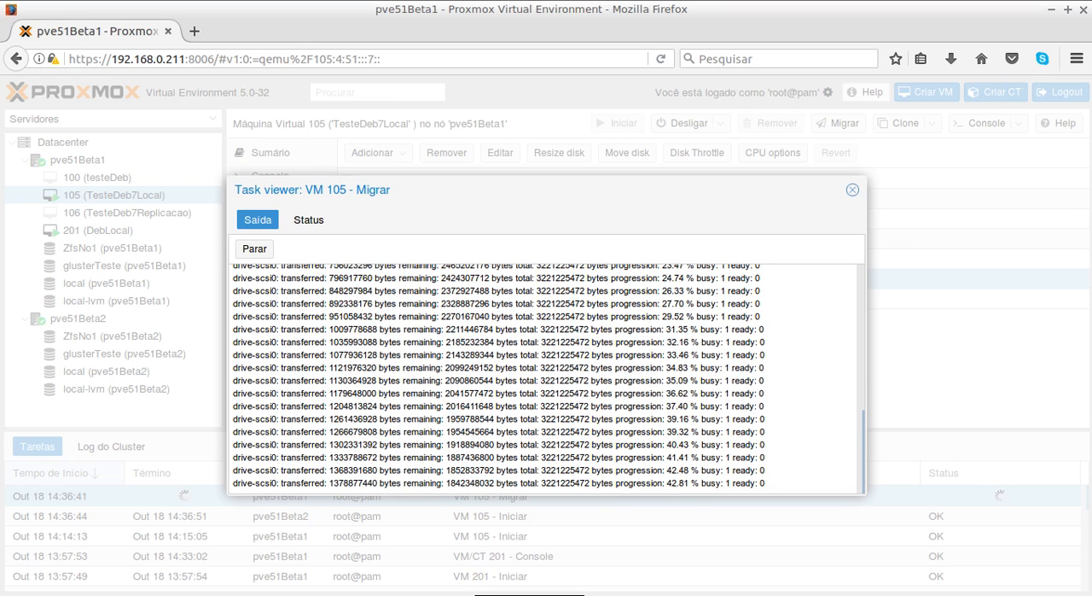
{"action": "key", "text": "alt+Tab"}
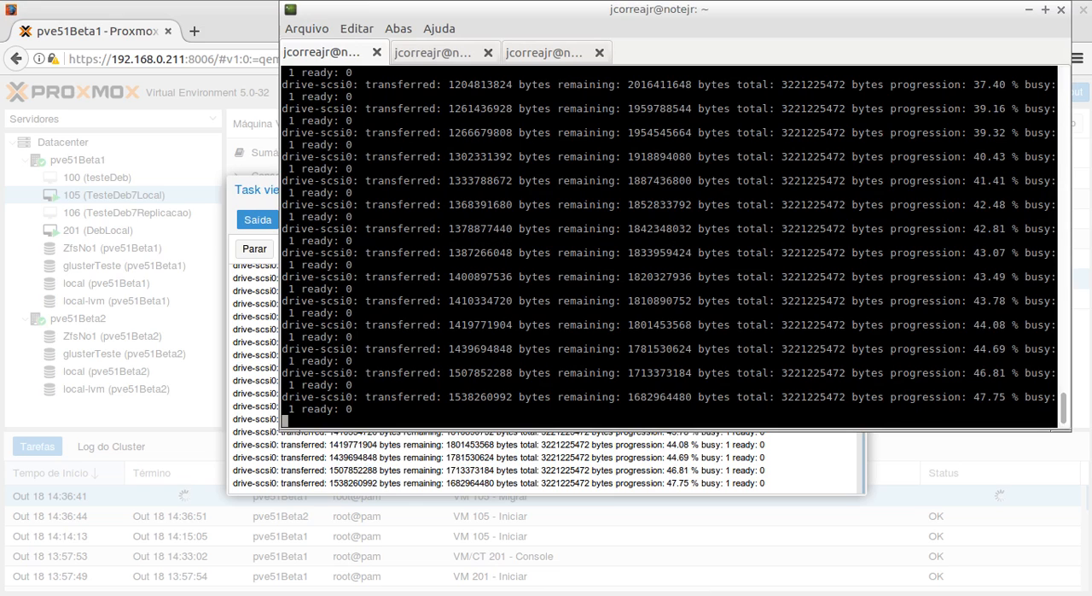
- Switch to the PDF handout and review the --online and --with-local-disks arguments of the qm migrate command
{"action": "key", "text": "alt+Tab"}
{"action": "left_click", "coordinate": [642, 227]}
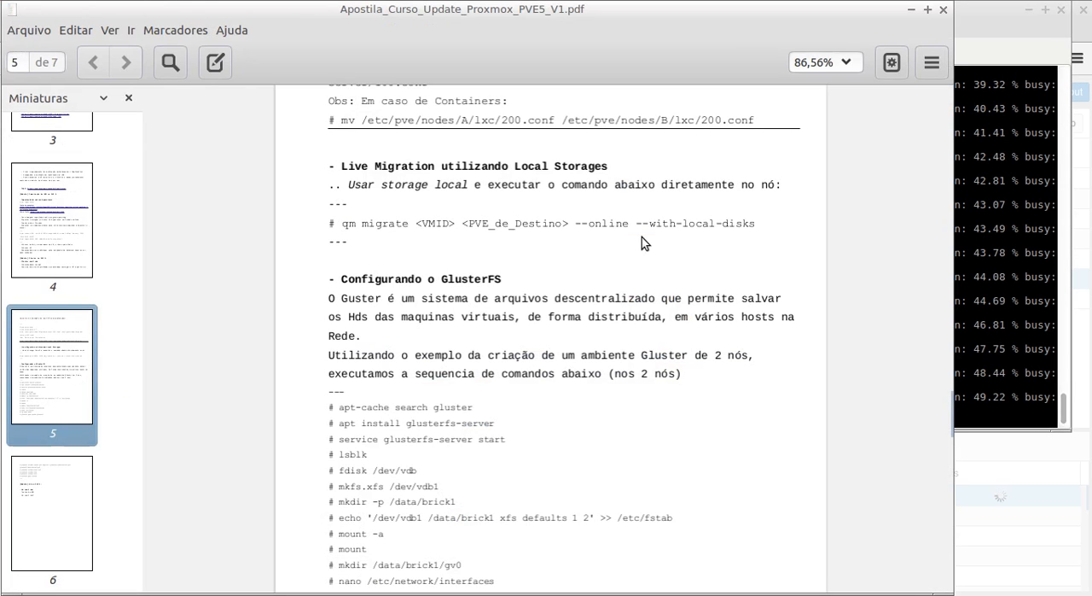
{"action": "left_click_drag", "start_coordinate": [637, 224], "coordinate": [771, 224]}
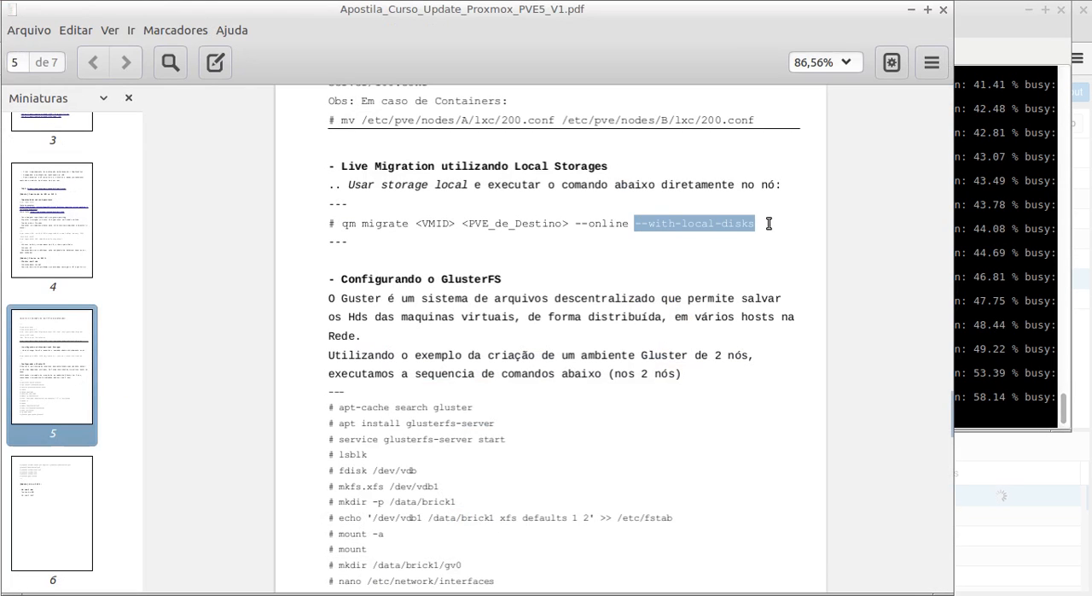
{"action": "left_click_drag", "start_coordinate": [575, 223], "coordinate": [754, 225]}
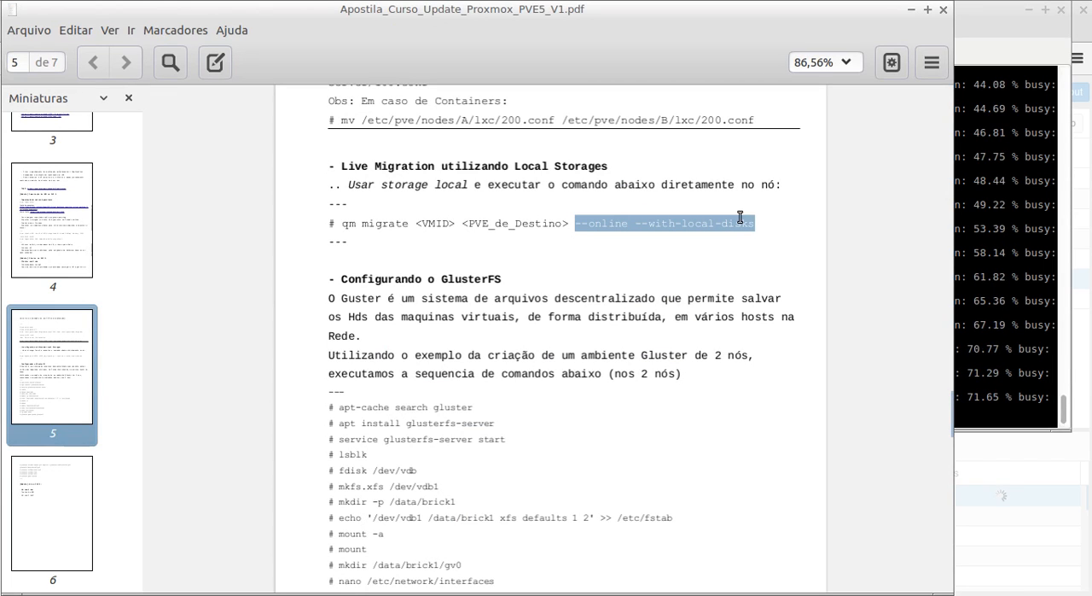
- Return to the terminal to check VM 105's ping replies, then view the migration task's output and close the task viewer
{"action": "left_click", "coordinate": [805, 595]}
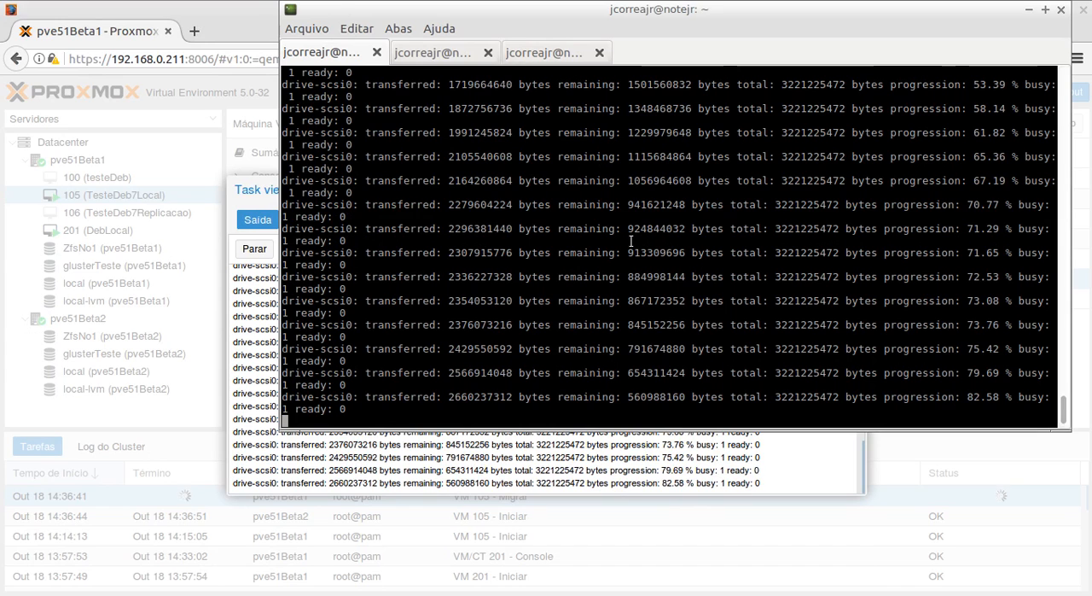
{"action": "left_click", "coordinate": [424, 54]}
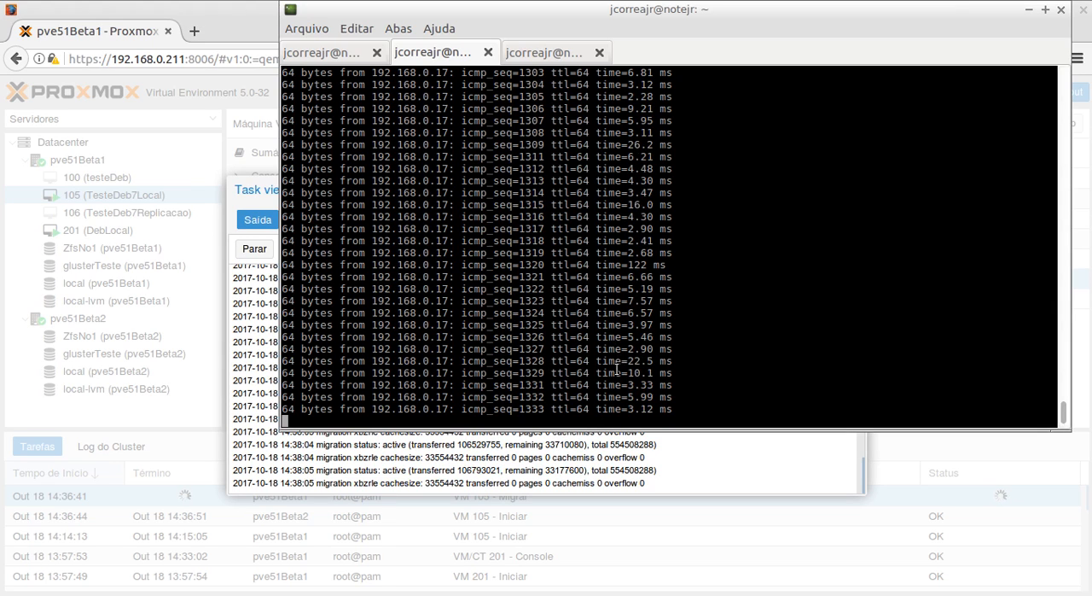
{"action": "left_click_drag", "start_coordinate": [666, 360], "coordinate": [616, 373]}
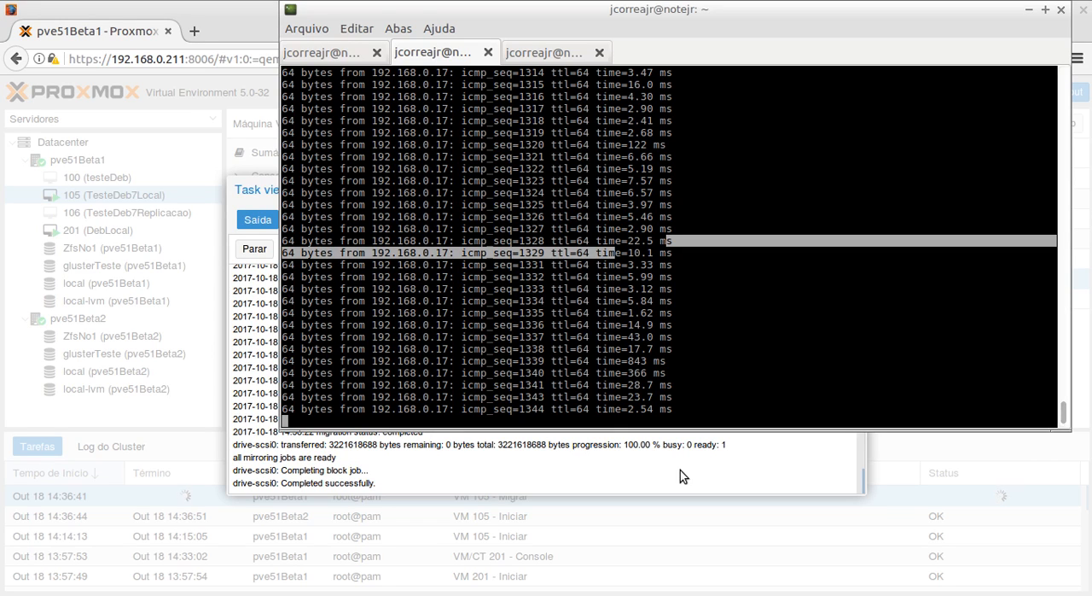
{"action": "left_click", "coordinate": [589, 469]}
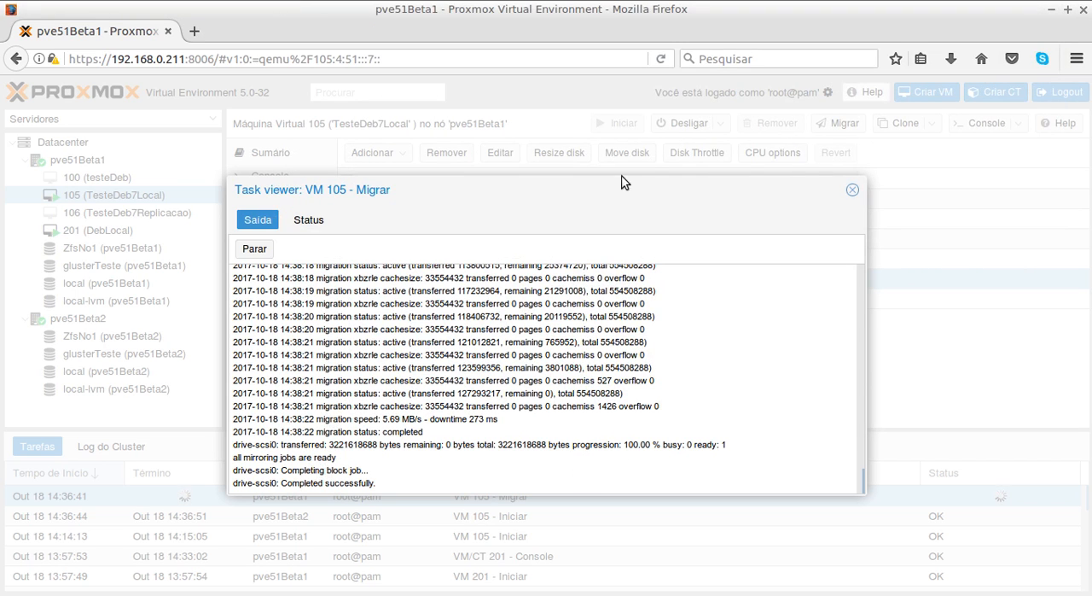
{"action": "left_click", "coordinate": [852, 190]}
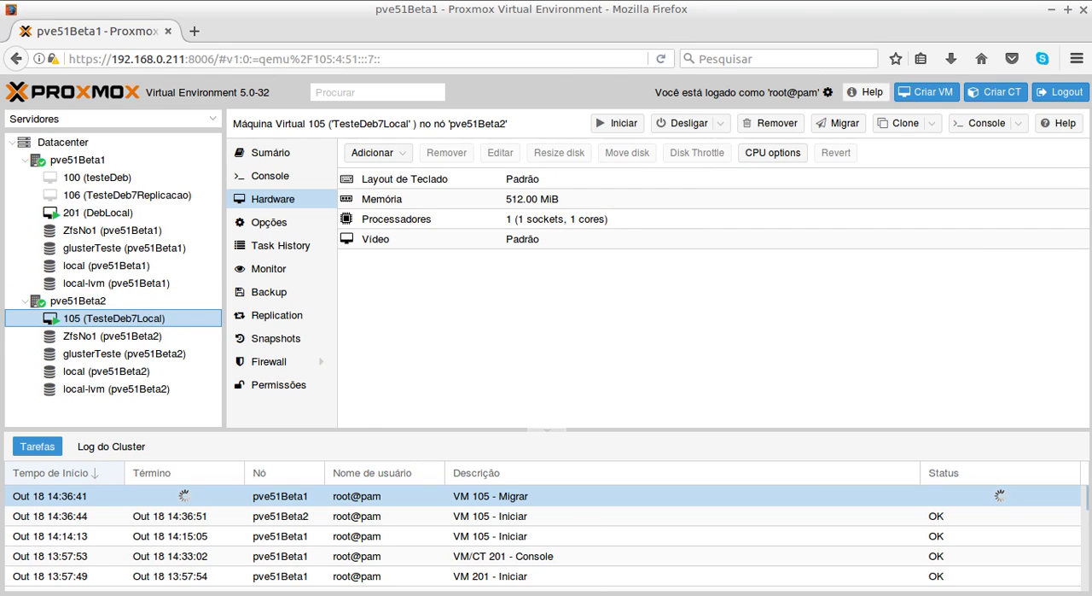
- Stop the ping to 192.168.0.17 in the terminal and review the replies recorded during the migration
{"action": "key", "text": "alt+Tab"}
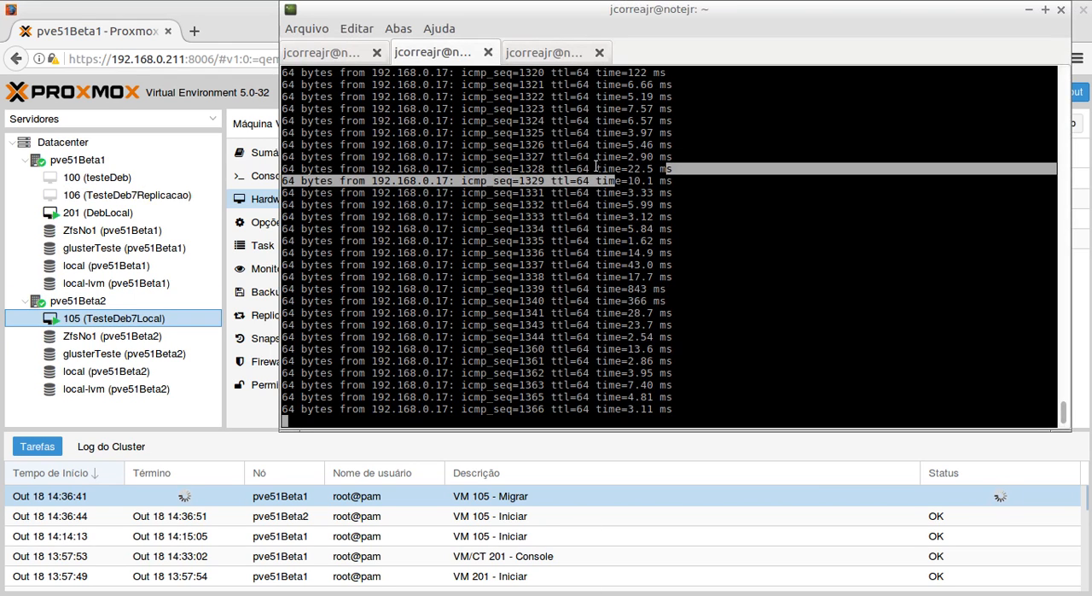
{"action": "left_click", "coordinate": [568, 134]}
{"action": "key", "text": "ctrl+c"}
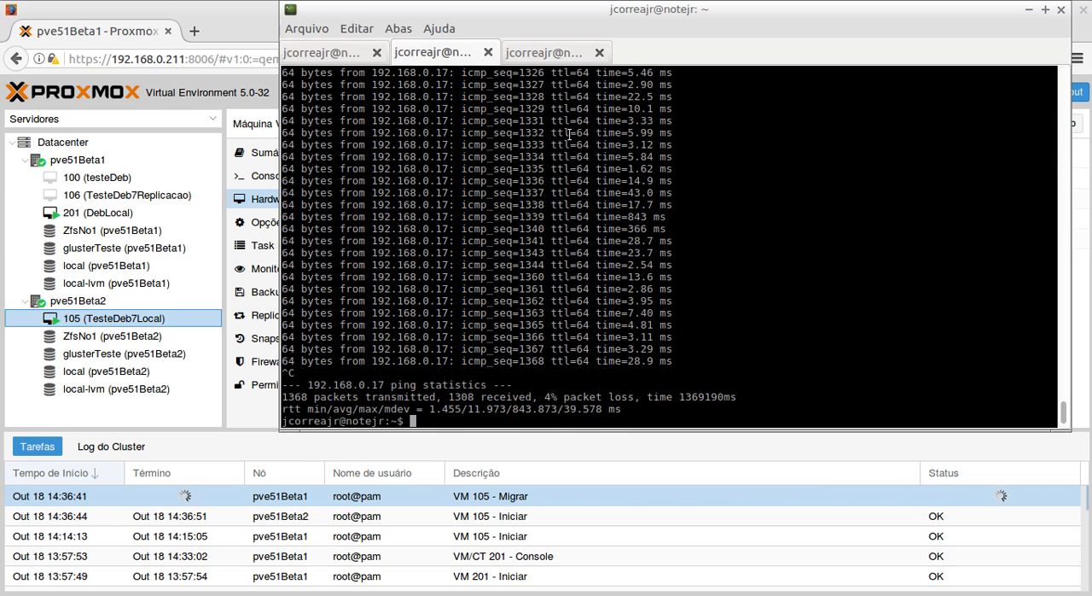
{"action": "scroll", "coordinate": [607, 180], "scroll_direction": "up", "scroll_amount": 2}
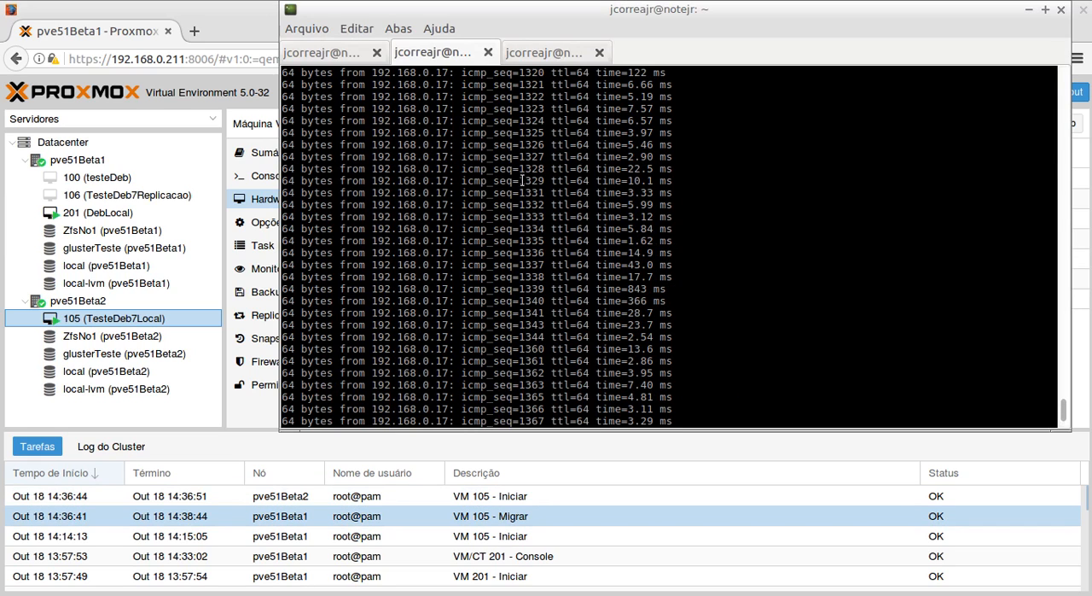
{"action": "left_click_drag", "start_coordinate": [519, 180], "coordinate": [678, 192]}
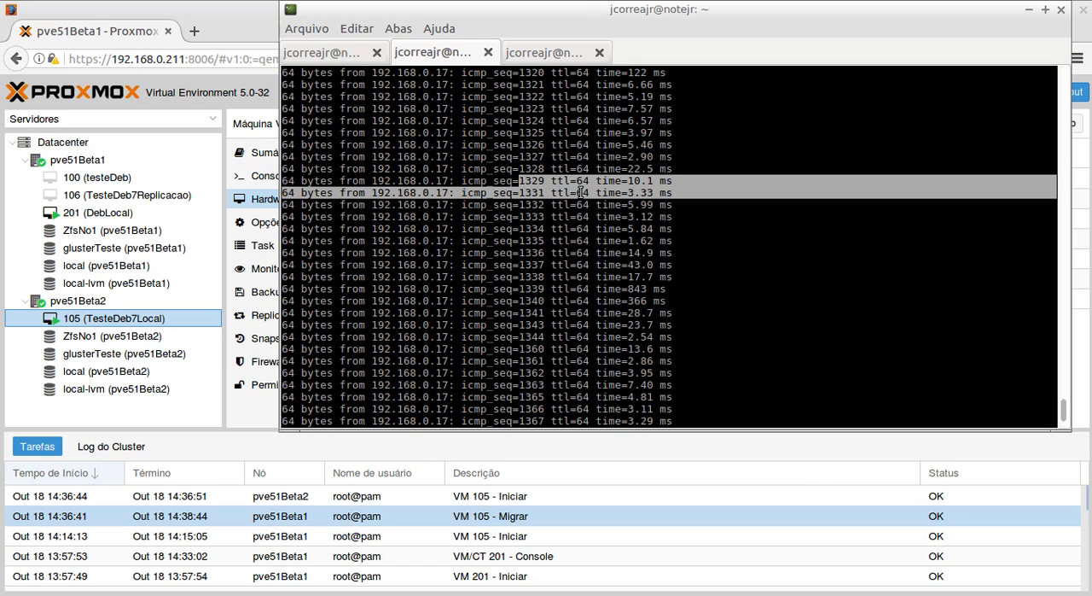
{"action": "key", "text": "ctrl+c"}
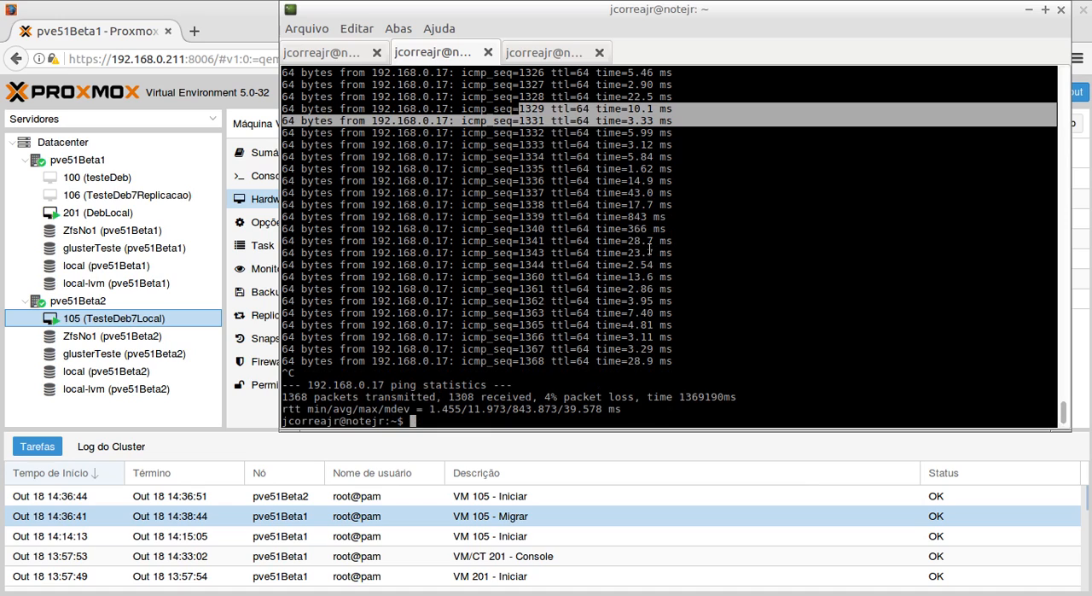
- Restart the ping to 192.168.0.17 and view VM 105's hardware on pve51Beta2 in the Proxmox web interface
{"action": "key", "text": "Up"}
{"action": "key", "text": "Return"}
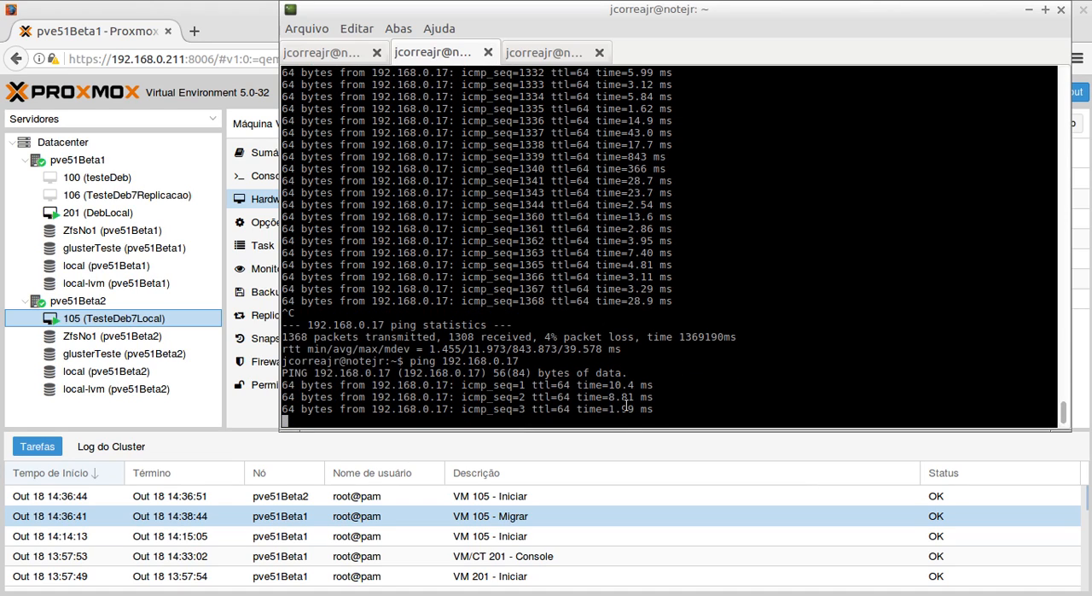
{"action": "left_click", "coordinate": [82, 317]}
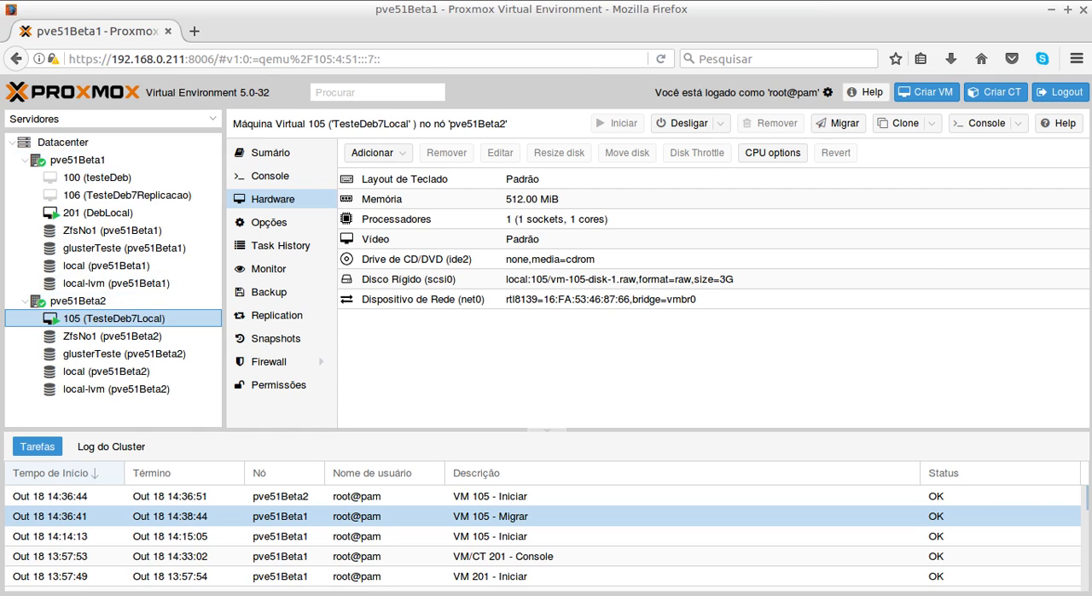
- Glance at the handout's live migration section, then return to the terminal and review VM 105's migration output
{"action": "key", "text": "alt+Tab"}
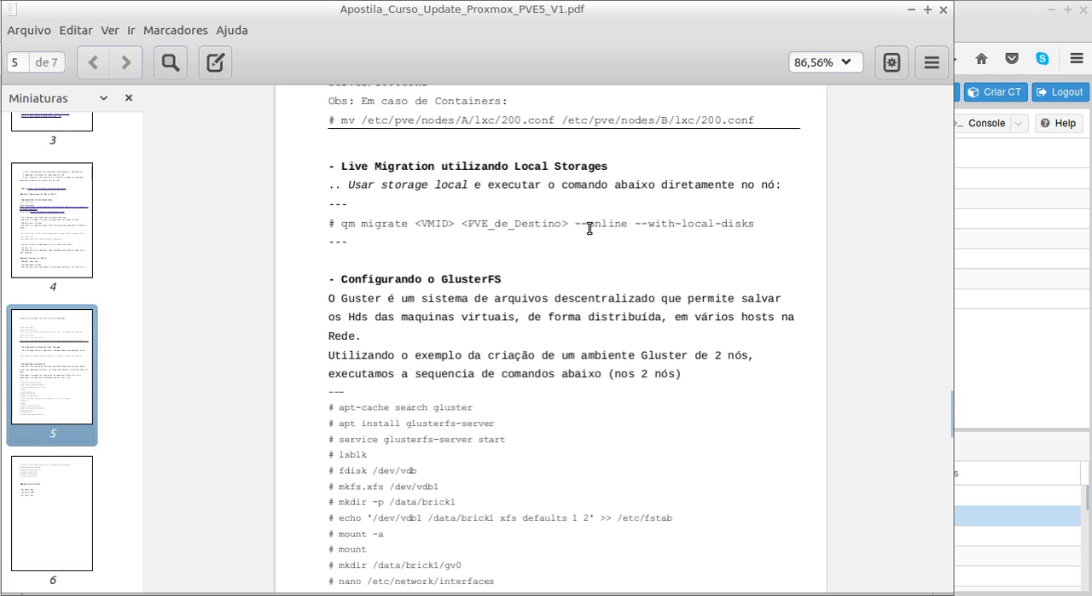
{"action": "key", "text": "alt+Tab"}
{"action": "key", "text": "alt+Tab"}
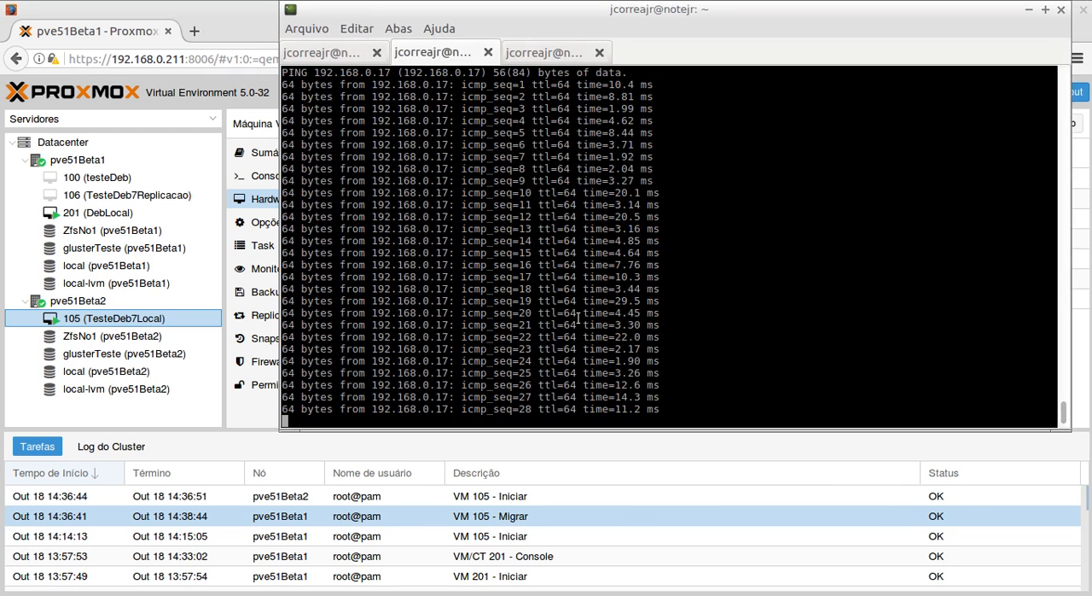
{"action": "left_click", "coordinate": [323, 53]}
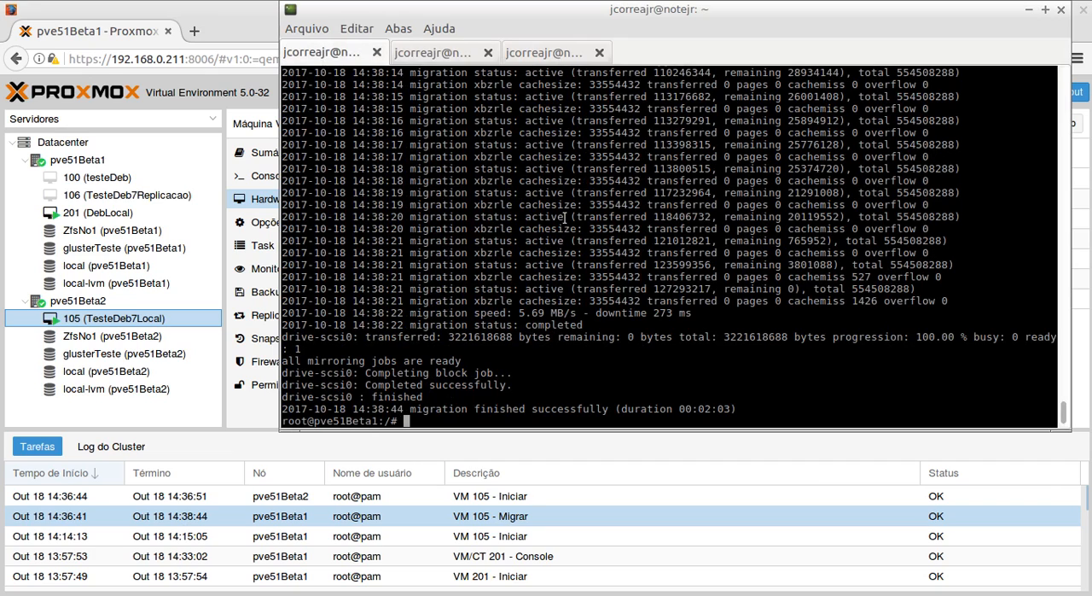
- Recall the qm migrate command for VM 105, review its pve51Beta2 target argument, and clear the command line without running it
{"action": "key", "text": "Up"}
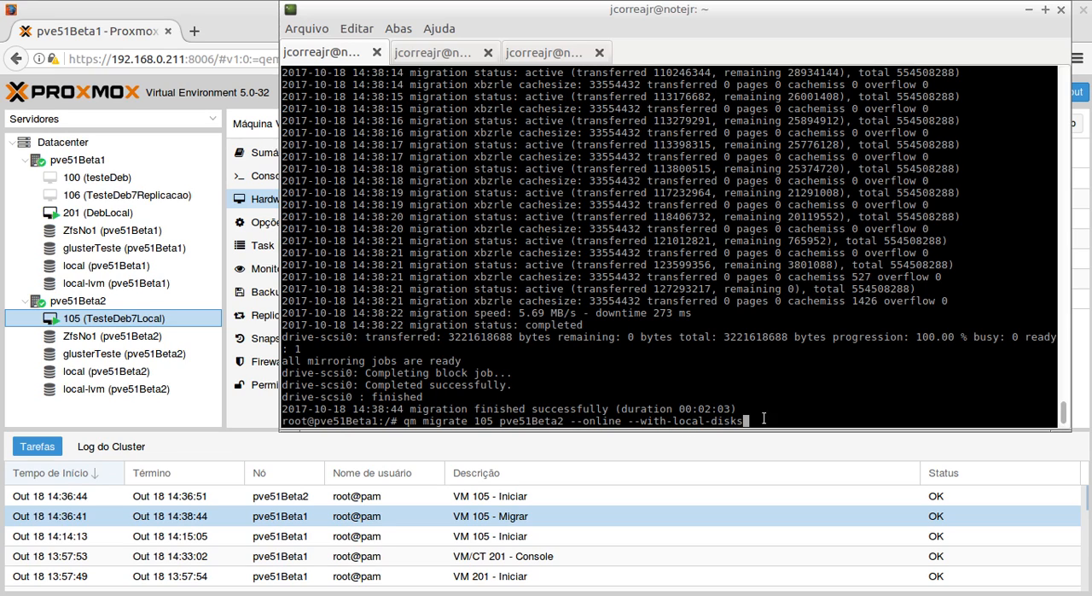
{"action": "left_click_drag", "start_coordinate": [499, 420], "coordinate": [565, 420]}
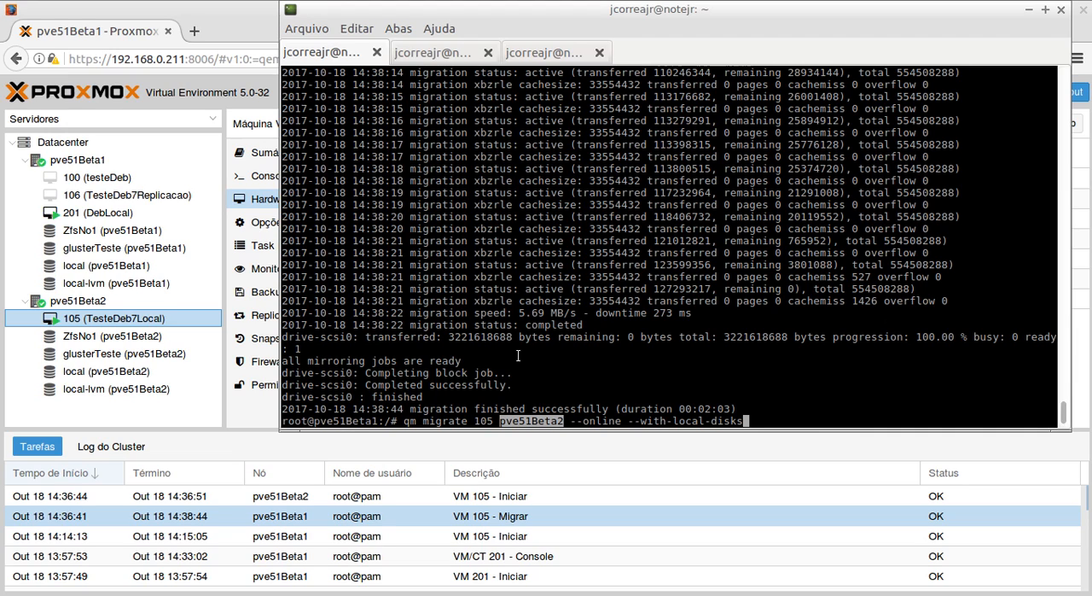
{"action": "left_click", "coordinate": [508, 423]}
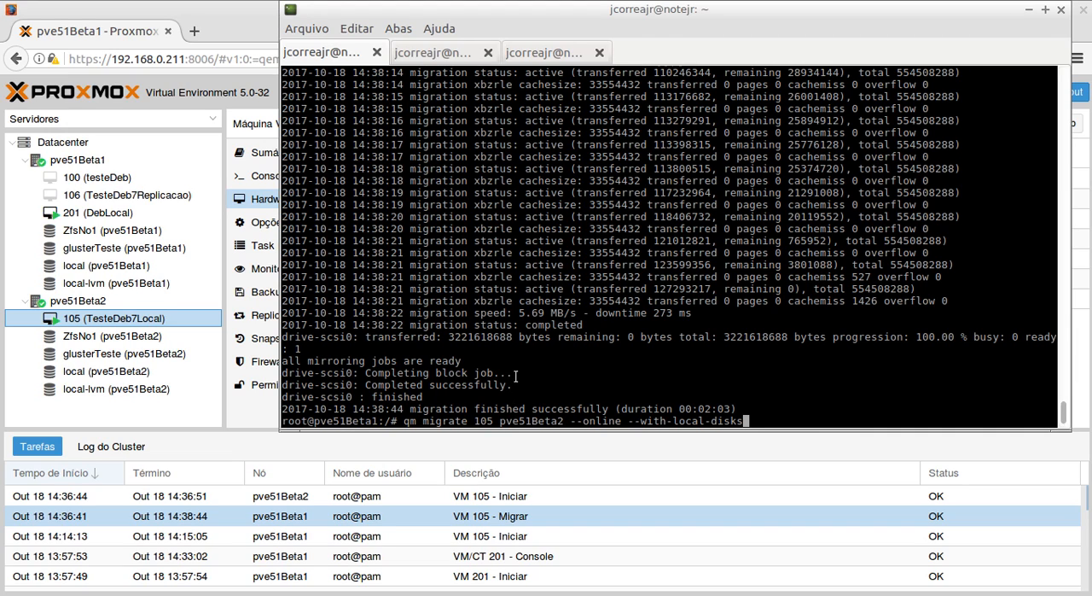
{"action": "key", "text": "ctrl+u"}
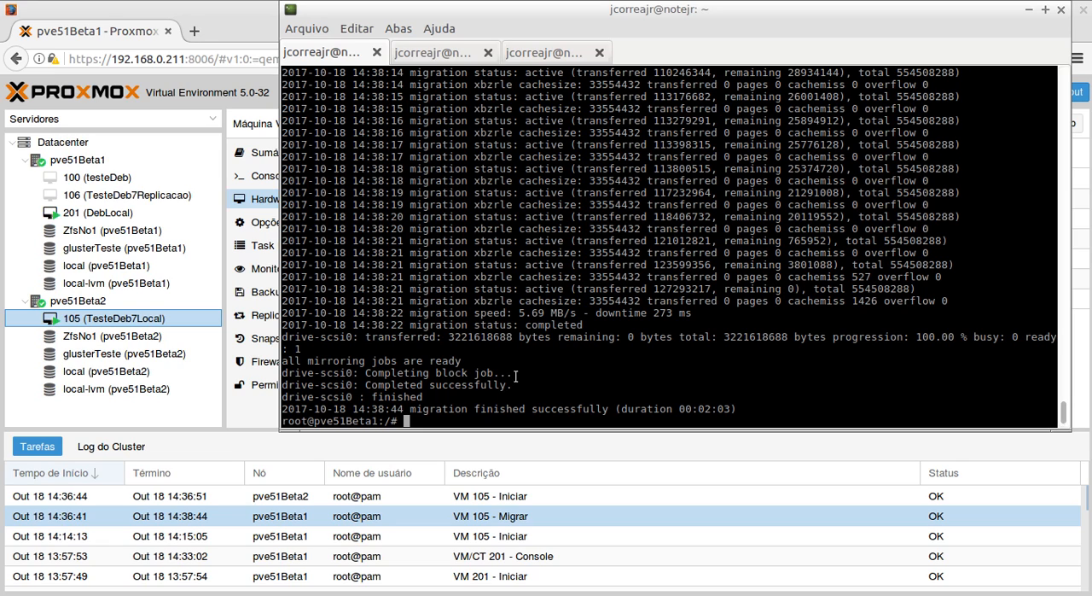
- Check VM 105's replication jobs in the Proxmox web interface, then return to the terminal
{"action": "left_click", "coordinate": [226, 8]}
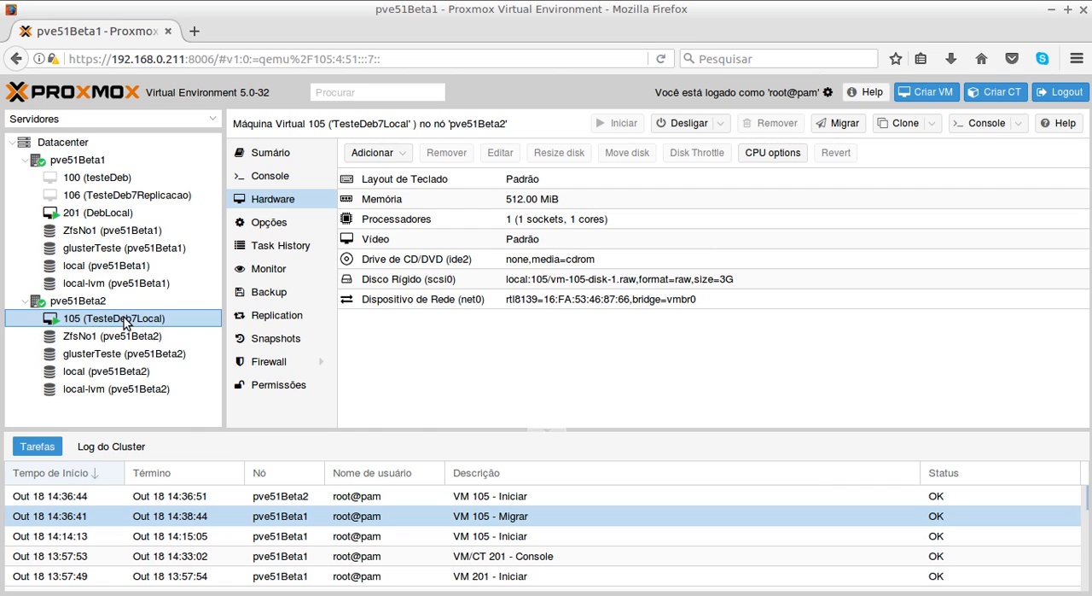
{"action": "left_click", "coordinate": [275, 313]}
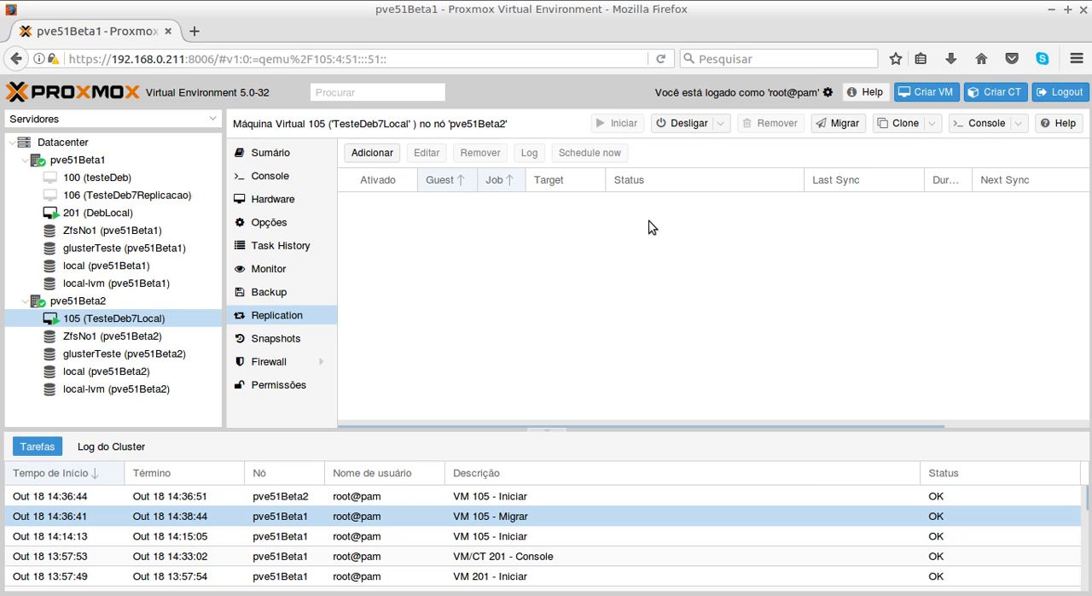
{"action": "left_click", "coordinate": [483, 594]}
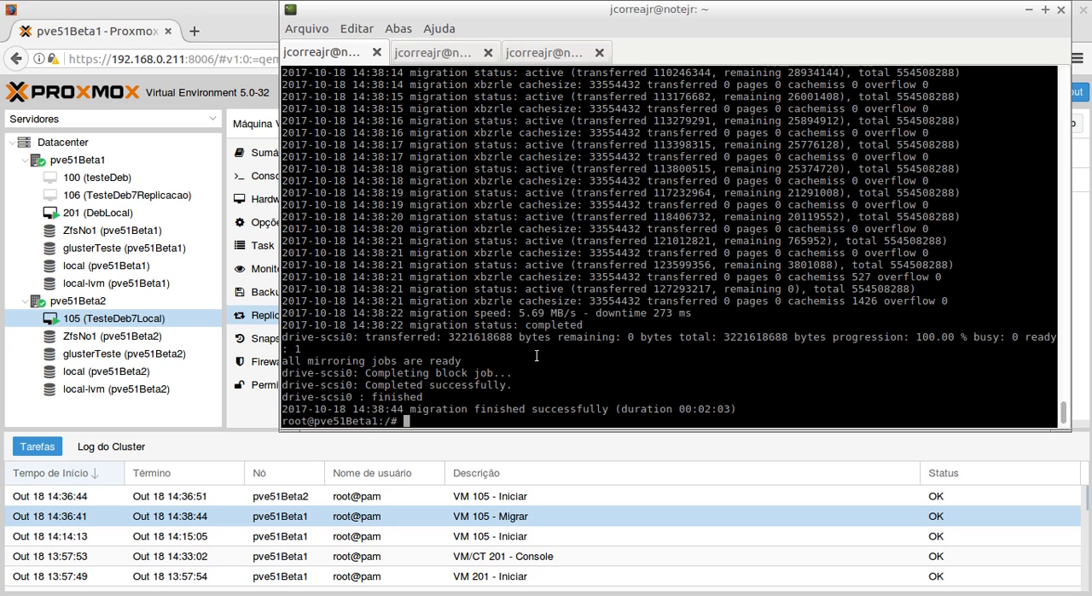
- Change to the /etc/pve directory, clear the screen, and list its contents with ls -lsha
{"action": "type", "text": "cd /etc/"}
{"action": "type", "text": "pve"}
{"action": "key", "text": "Return"}
{"action": "type", "text": "cle"}
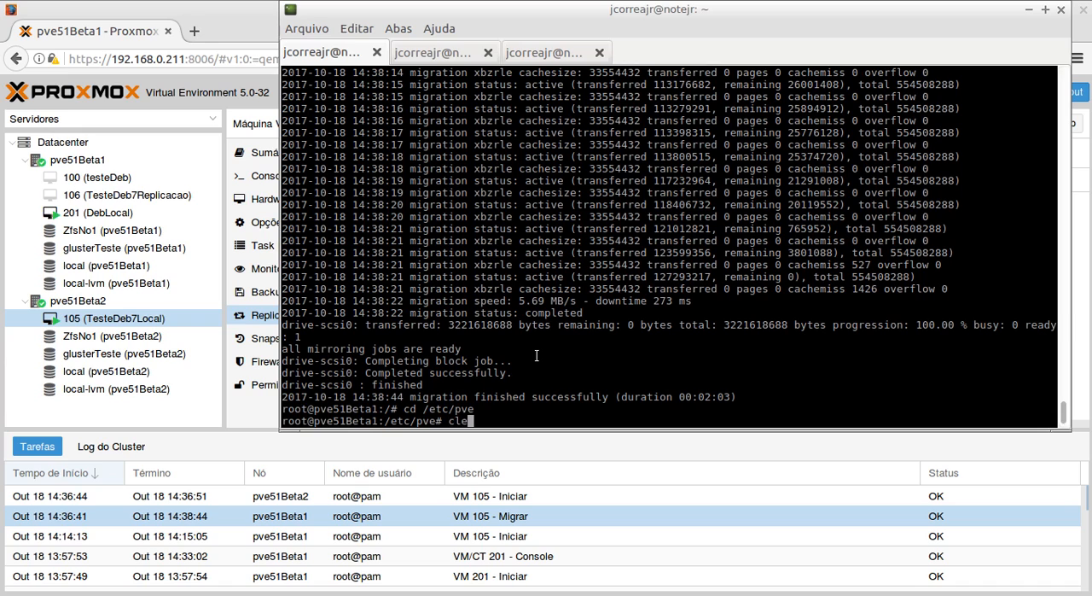
{"action": "type", "text": "ar"}
{"action": "key", "text": "Return"}
{"action": "type", "text": "ls -lsha"}
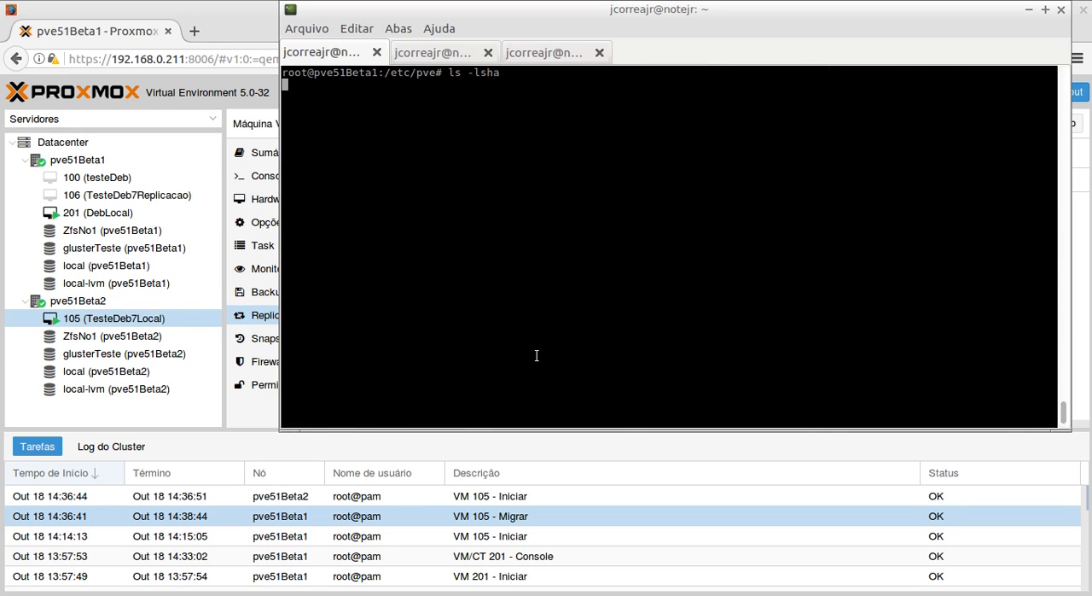
{"action": "key", "text": "Return"}
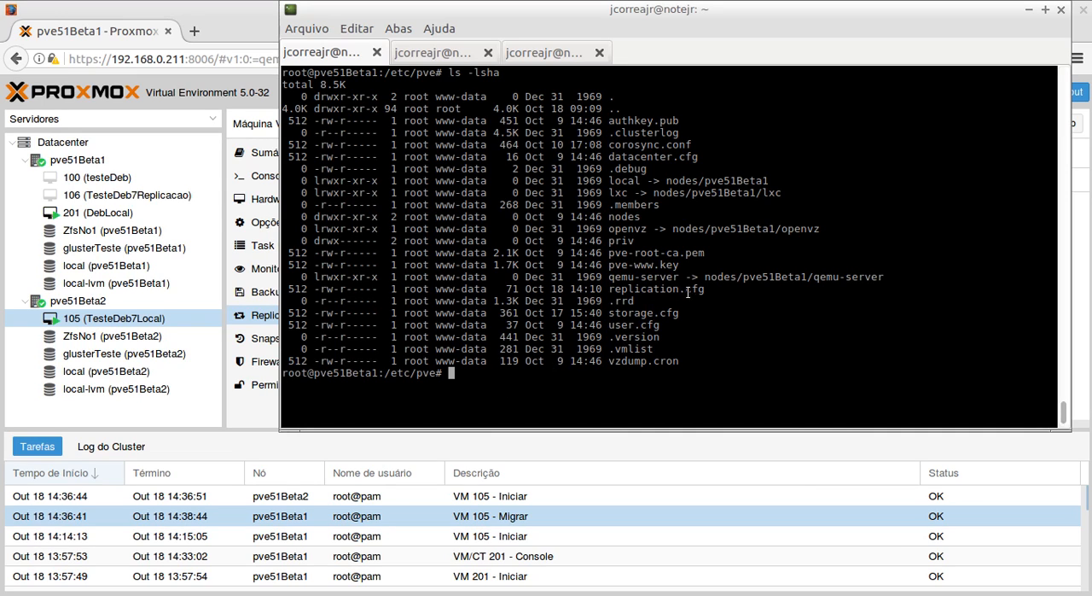
- Open replication.cfg from /etc/pve in the nano editor
{"action": "type", "text": "nano repli"}
{"action": "key", "text": "Tab"}
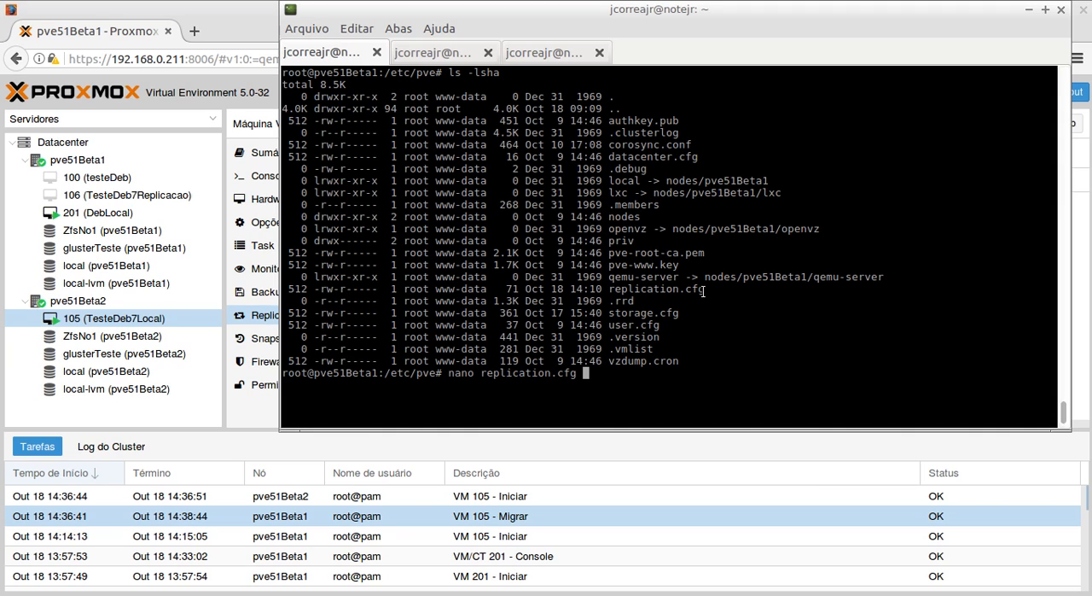
{"action": "key", "text": "Return"}
- Examine the job ID, comment, target and schedule lines of VM 106's replication entry in replication.cfg
{"action": "key", "text": "Down"}
{"action": "key", "text": "Down"}
{"action": "key", "text": "Down"}
{"action": "key", "text": "Down"}
{"action": "key", "text": "Down"}
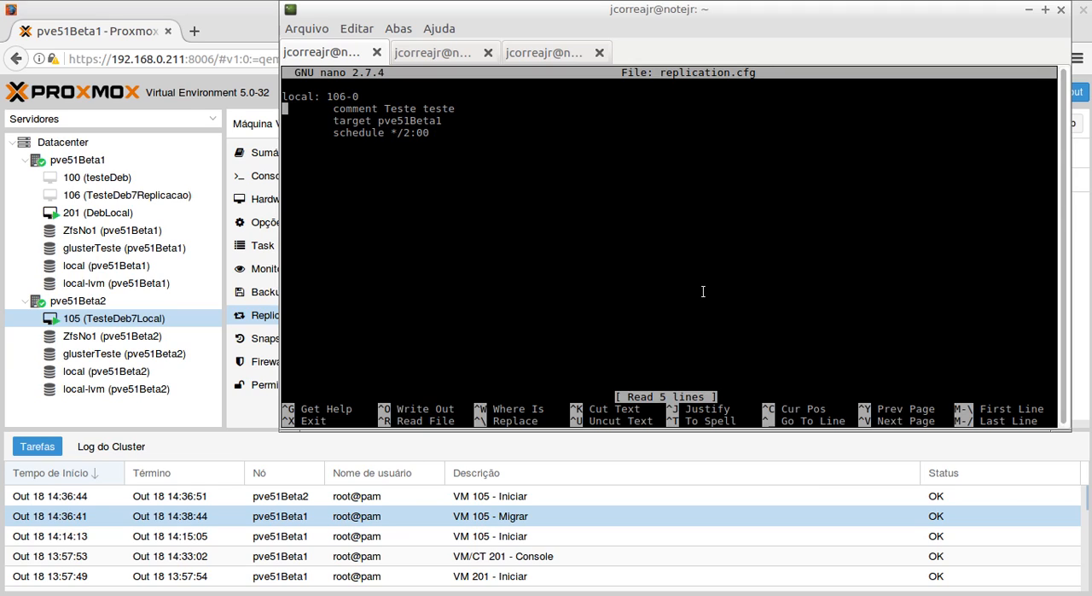
{"action": "key", "text": "Up"}
{"action": "key", "text": "Up"}
{"action": "key", "text": "Up"}
{"action": "key", "text": "Up"}
{"action": "key", "text": "Up"}
{"action": "key", "text": "Right"}
{"action": "key", "text": "Right"}
{"action": "key", "text": "Right"}
{"action": "key", "text": "Right"}
{"action": "key", "text": "Right"}
{"action": "key", "text": "Right"}
{"action": "key", "text": "Right"}
{"action": "key", "text": "Right"}
{"action": "key", "text": "Right"}
{"action": "key", "text": "Down"}
{"action": "key", "text": "Right"}
{"action": "key", "text": "Right"}
{"action": "key", "text": "Right"}
{"action": "key", "text": "Right"}
{"action": "key", "text": "Right"}
{"action": "key", "text": "Right"}
{"action": "key", "text": "Right"}
{"action": "key", "text": "Down"}
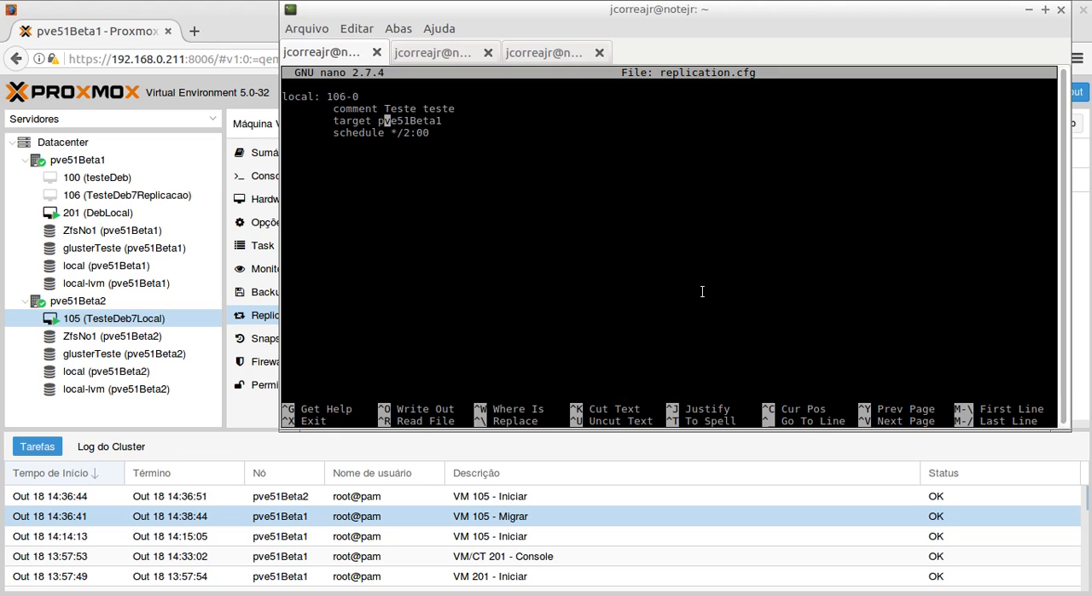
{"action": "key", "text": "Right"}
{"action": "key", "text": "Right"}
{"action": "key", "text": "Right"}
{"action": "key", "text": "Right"}
{"action": "key", "text": "Right"}
{"action": "key", "text": "Right"}
{"action": "key", "text": "Right"}
{"action": "key", "text": "Right"}
{"action": "key", "text": "Right"}
{"action": "key", "text": "Down"}
{"action": "key", "text": "Up"}
{"action": "key", "text": "Up"}
{"action": "key", "text": "Up"}
{"action": "key", "text": "Down"}
{"action": "key", "text": "Up"}
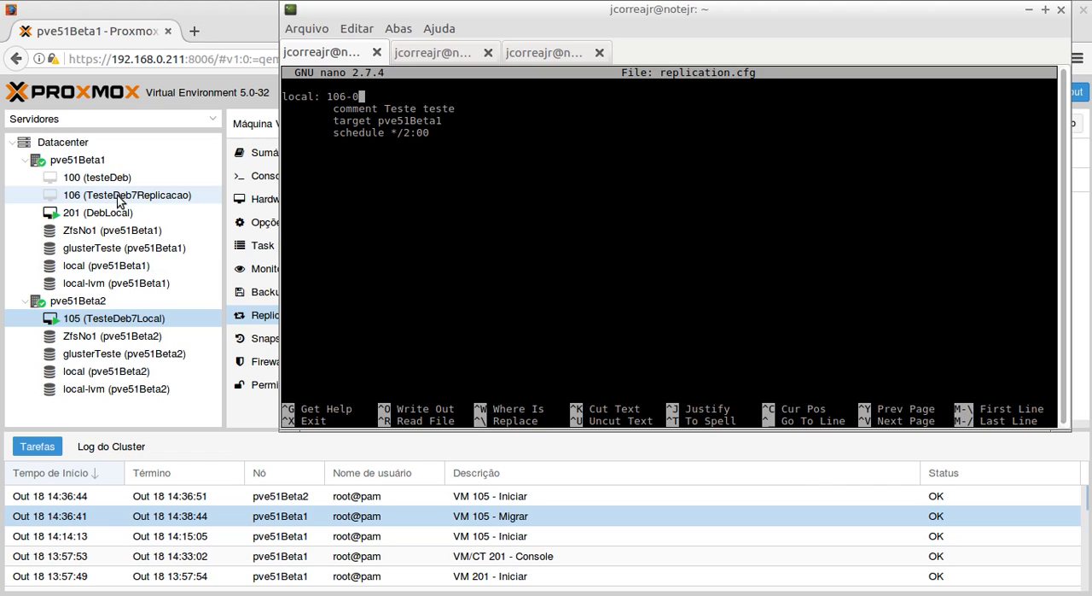
{"action": "key", "text": "Down"}
{"action": "key", "text": "Down"}
{"action": "key", "text": "Right"}
{"action": "key", "text": "Right"}
{"action": "key", "text": "Left"}
{"action": "key", "text": "Left"}
{"action": "key", "text": "Left"}
{"action": "key", "text": "Left"}
{"action": "key", "text": "Left"}
{"action": "key", "text": "Left"}
{"action": "key", "text": "Left"}
{"action": "key", "text": "Left"}
- Delete all lines of VM 106's replication job entry (local: 106-0) from replication.cfg
{"action": "key", "text": "Up"}
{"action": "key", "text": "Up"}
{"action": "key", "text": "Home"}
{"action": "key", "text": "Delete"}
{"action": "key", "text": "Delete"}
{"action": "key", "text": "Delete"}
{"action": "key", "text": "Delete"}
{"action": "key", "text": "Delete"}
{"action": "key", "text": "Delete"}
{"action": "key", "text": "Delete"}
{"action": "key", "text": "Delete"}
{"action": "key", "text": "Delete"}
{"action": "key", "text": "Delete"}
{"action": "key", "text": "Delete"}
{"action": "key", "text": "Delete"}
{"action": "key", "text": "Delete"}
{"action": "key", "text": "Delete"}
{"action": "key", "text": "Delete"}
{"action": "key", "text": "Delete"}
{"action": "key", "text": "Delete"}
{"action": "key", "text": "Delete"}
{"action": "key", "text": "Delete"}
{"action": "key", "text": "Delete"}
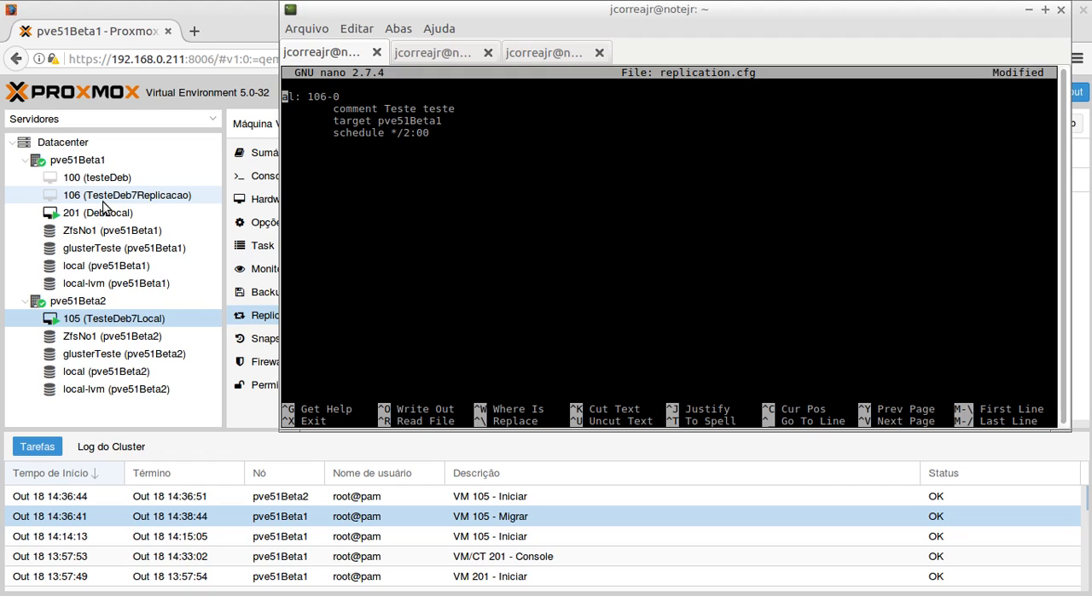
{"action": "key", "text": "Delete"}
{"action": "key", "text": "Delete"}
{"action": "key", "text": "Delete"}
{"action": "key", "text": "Delete"}
{"action": "key", "text": "Delete"}
{"action": "key", "text": "Delete"}
{"action": "key", "text": "Delete"}
{"action": "key", "text": "Delete"}
{"action": "key", "text": "Delete"}
{"action": "key", "text": "Delete"}
{"action": "key", "text": "Delete"}
{"action": "key", "text": "Delete"}
{"action": "key", "text": "Delete"}
{"action": "key", "text": "Delete"}
{"action": "key", "text": "Delete"}
{"action": "key", "text": "Delete"}
{"action": "key", "text": "Delete"}
{"action": "key", "text": "Delete"}
{"action": "key", "text": "Delete"}
{"action": "key", "text": "Delete"}
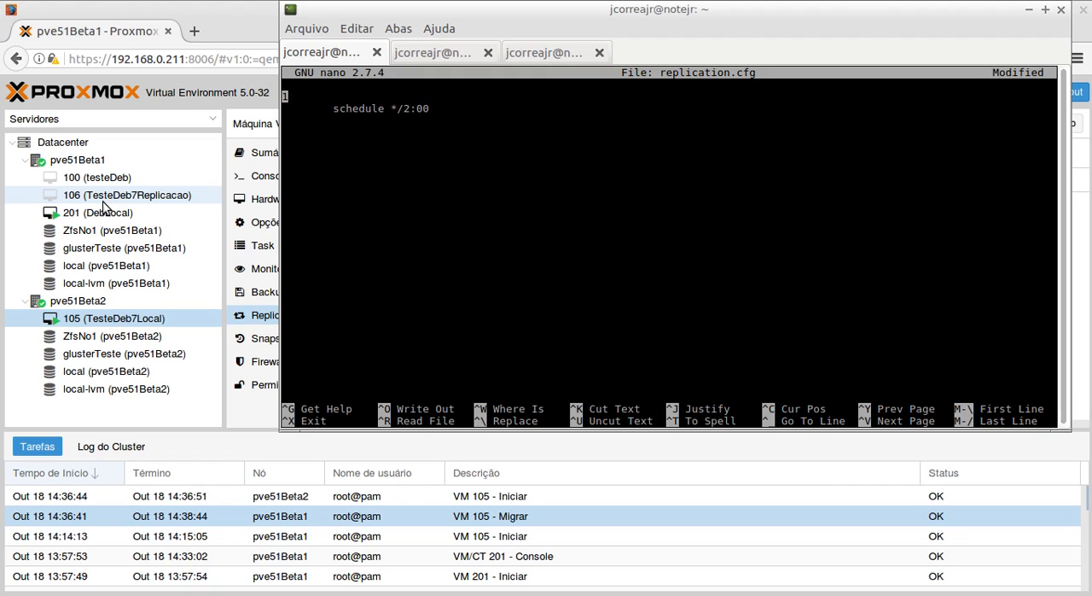
- Save the edited file under the same name, replication.cfg, and exit nano
{"action": "key", "text": "ctrl+o"}
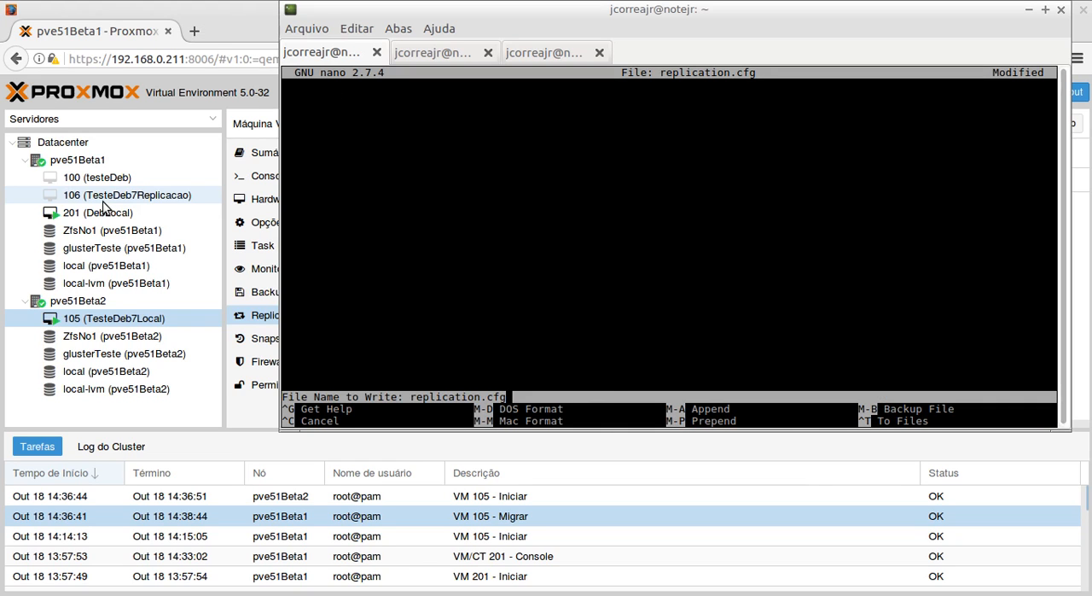
{"action": "key", "text": "Return"}
{"action": "key", "text": "ctrl+x"}
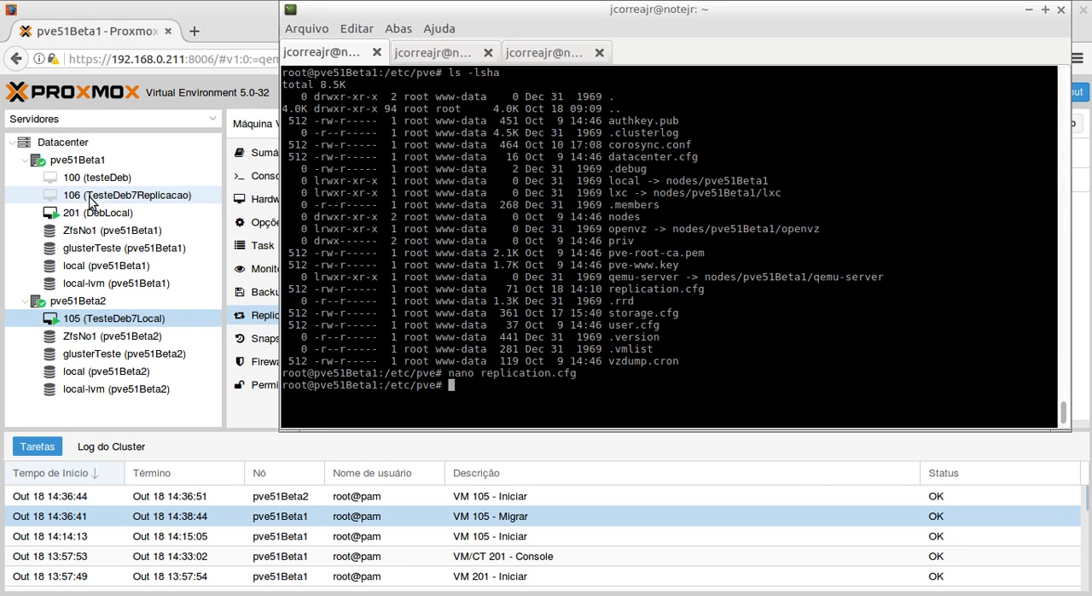
- Check VM 106's replication jobs in the Proxmox web interface in Firefox, then return to the terminal
{"action": "left_click", "coordinate": [179, 10]}
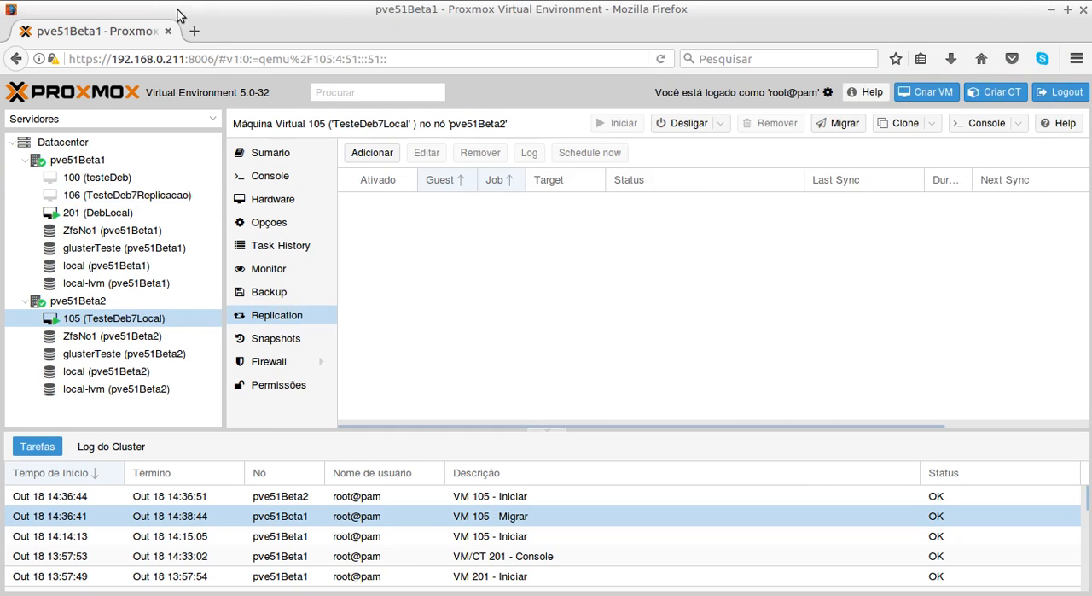
{"action": "left_click", "coordinate": [122, 203]}
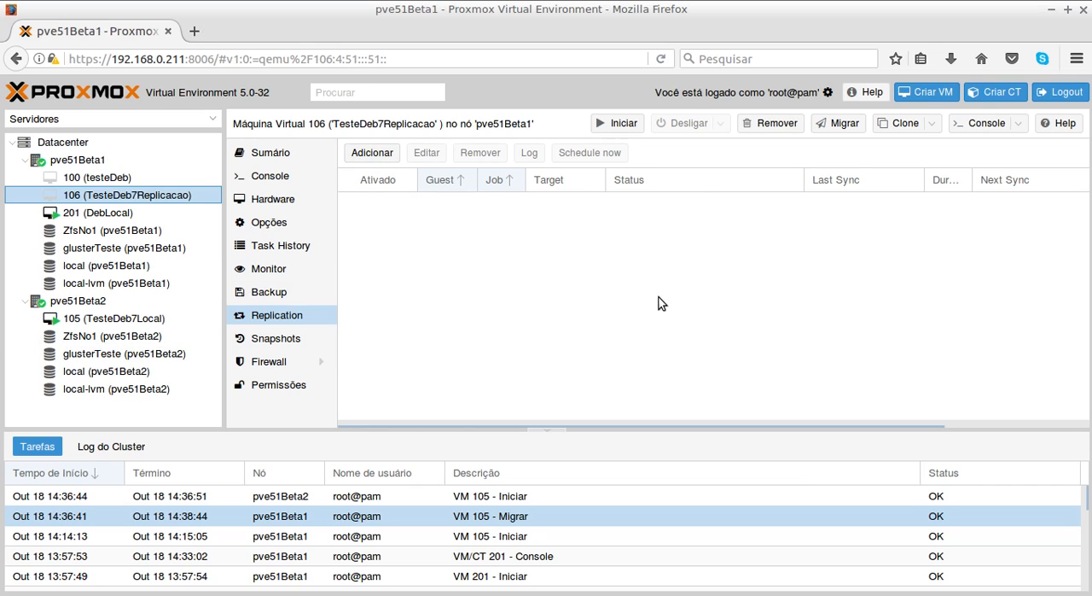
{"action": "key", "text": "alt+Tab"}
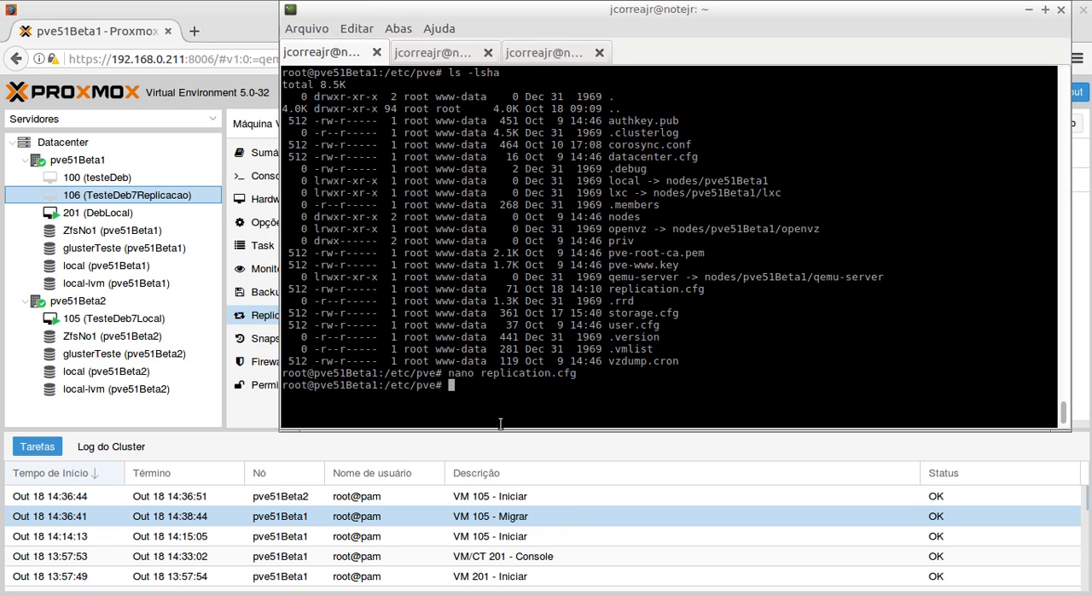
- Highlight the replication.cfg file name in the last nano command, clear the highlight, and switch back to the Proxmox web interface
{"action": "left_click_drag", "start_coordinate": [384, 372], "coordinate": [582, 378]}
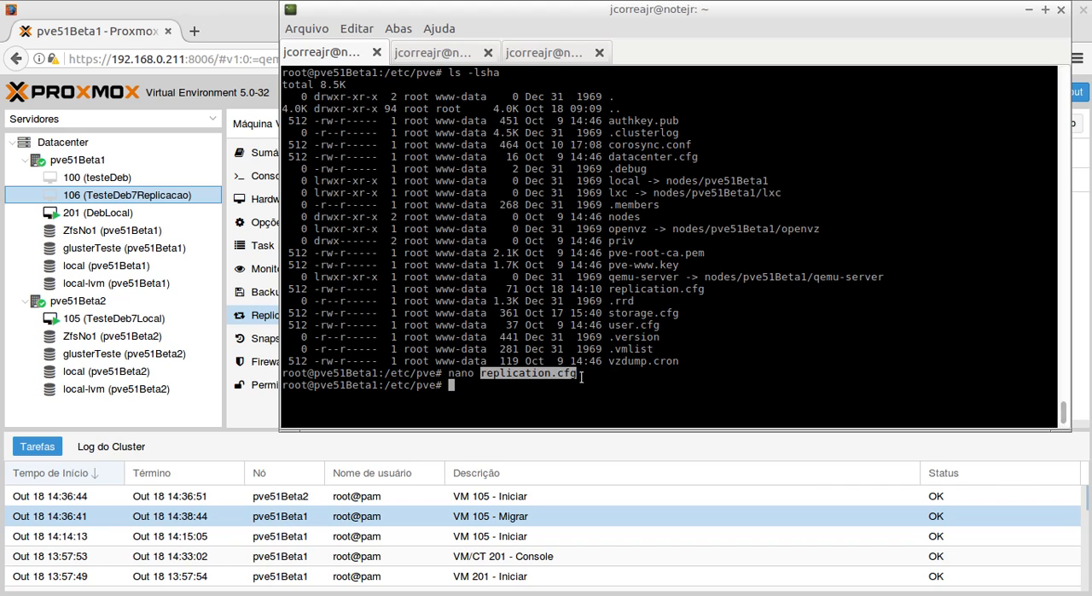
{"action": "left_click", "coordinate": [612, 389]}
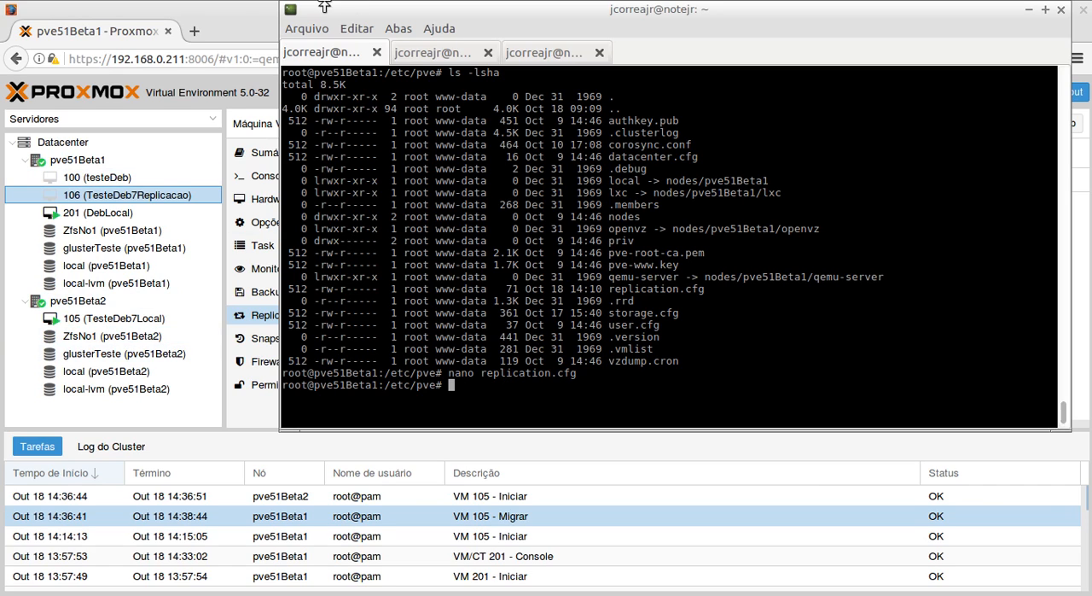
{"action": "left_click", "coordinate": [244, 12]}
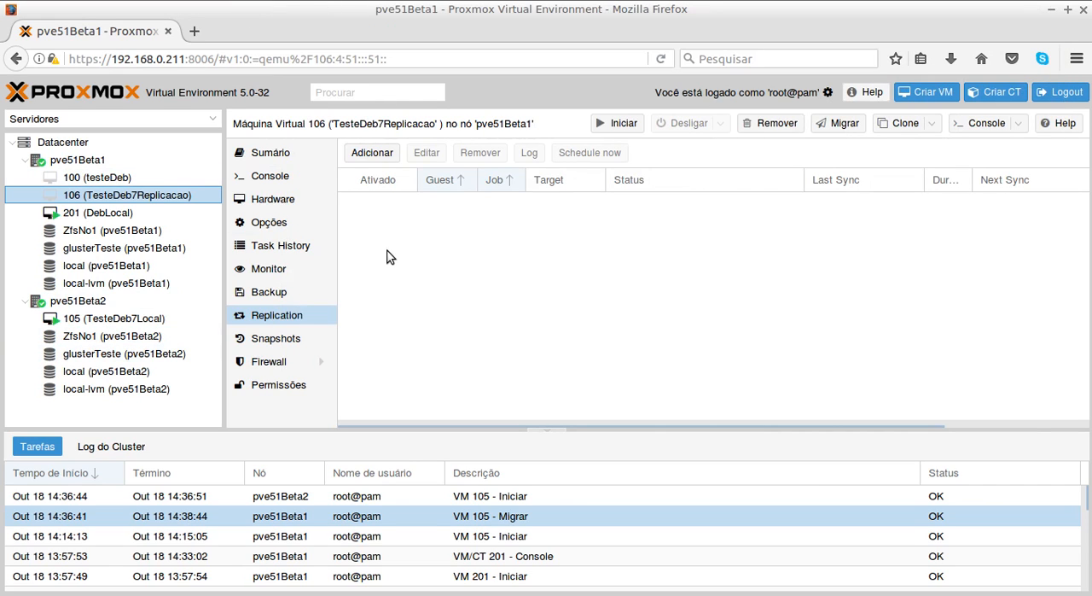